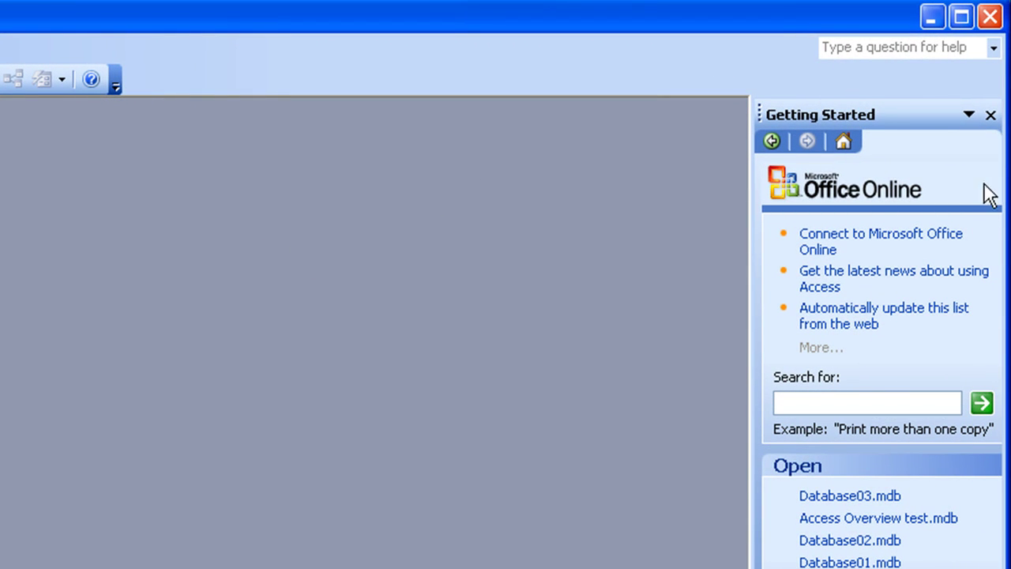
# - Create a new blank database named ABC Limited in the Access folder
pyautogui.click(991, 116)
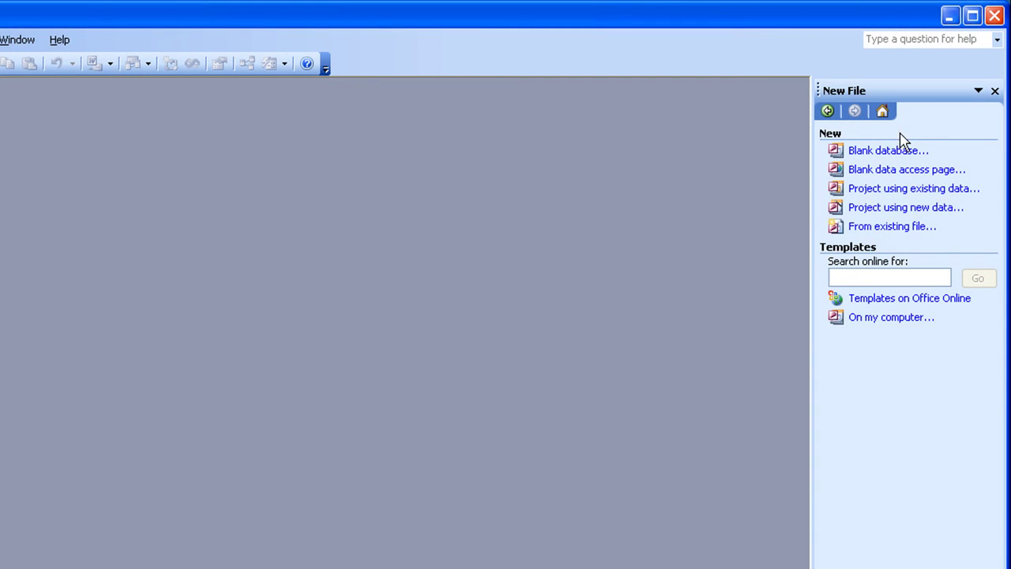
pyautogui.click(875, 158)
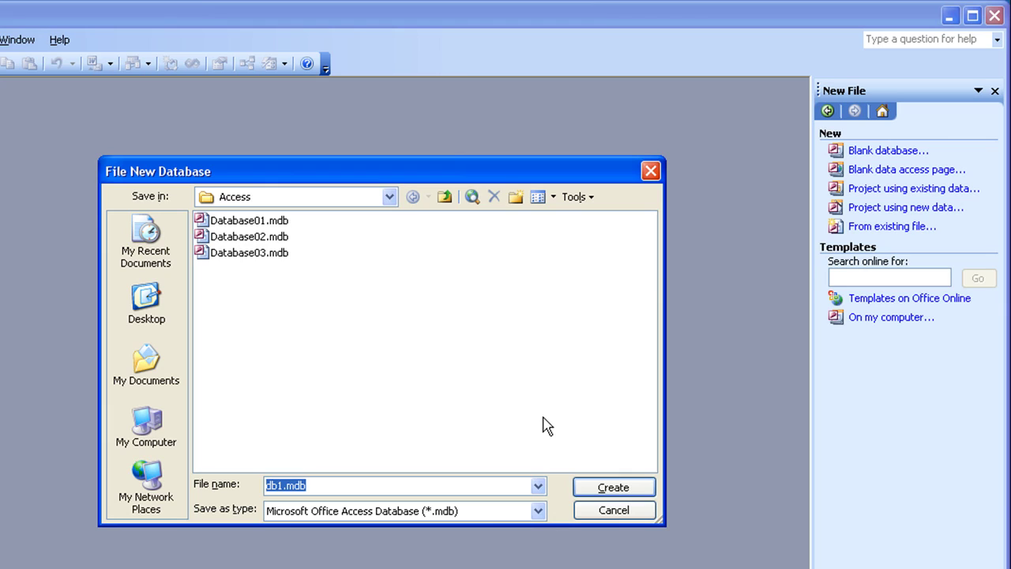
pyautogui.write('ABC L')
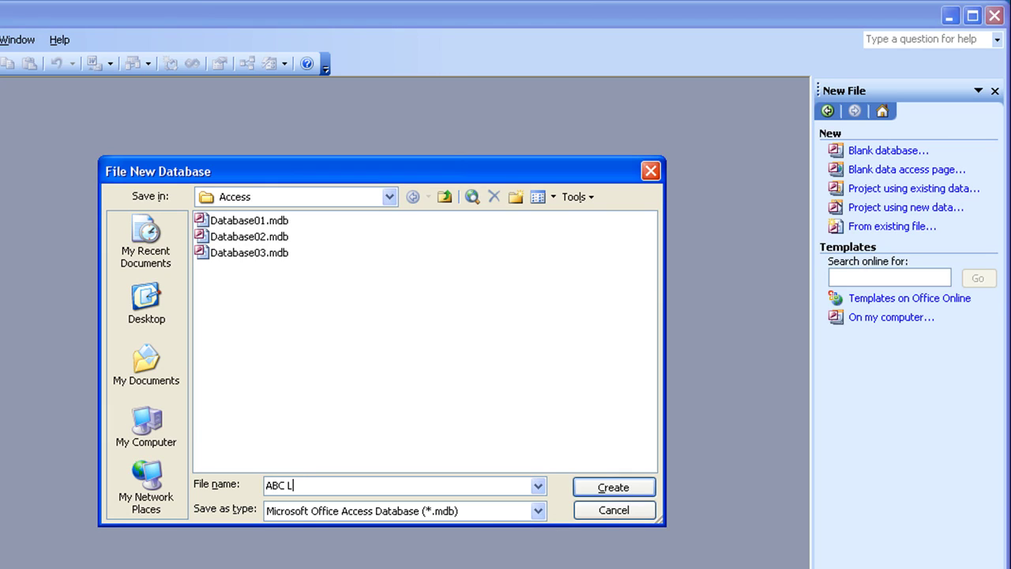
pyautogui.write('imited')
pyautogui.press('Return')
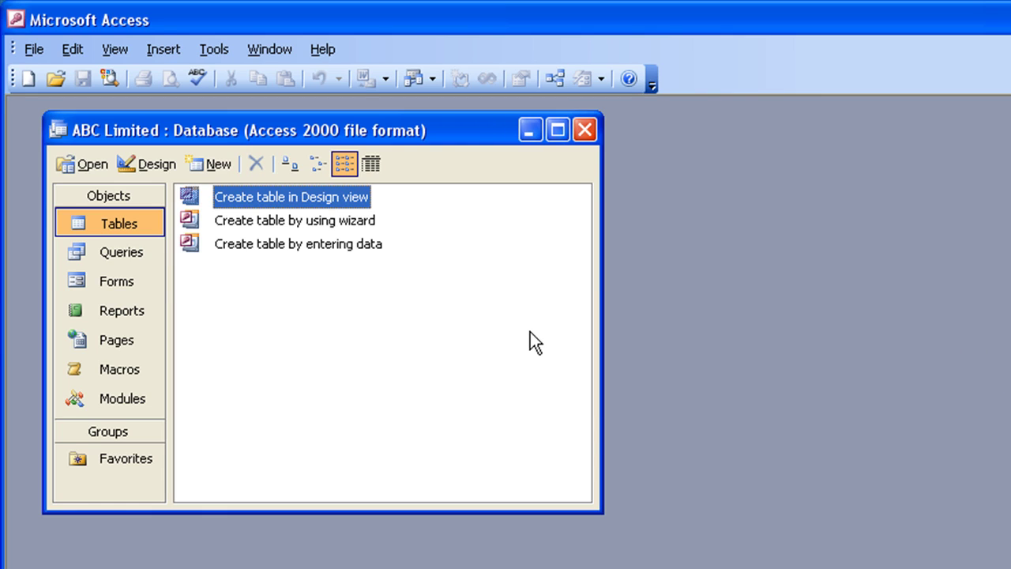
# - Create a new table in Design view and move its window up towards the upper edge of the workspace
pyautogui.click(212, 165)
pyautogui.click(806, 263)
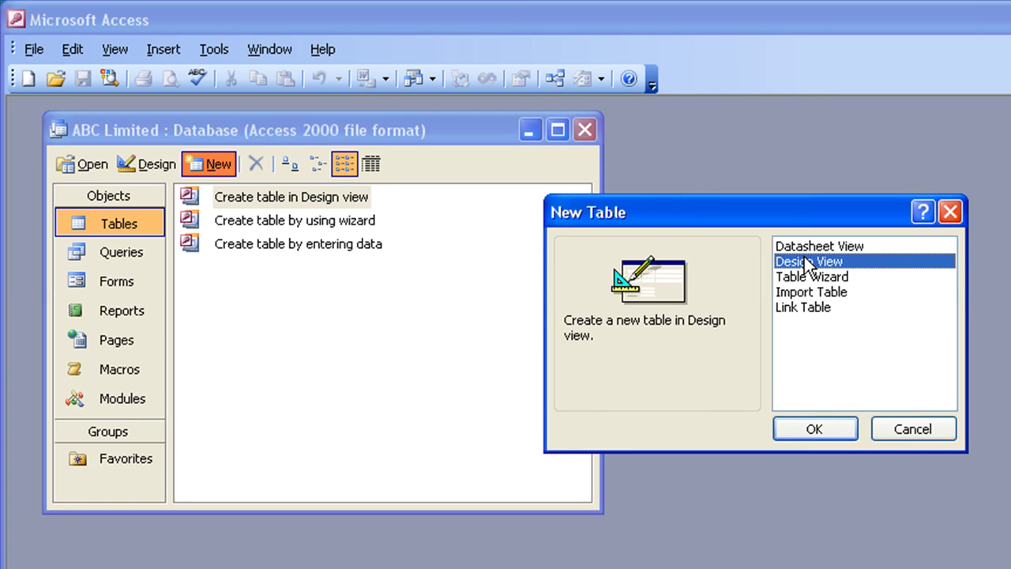
pyautogui.click(798, 434)
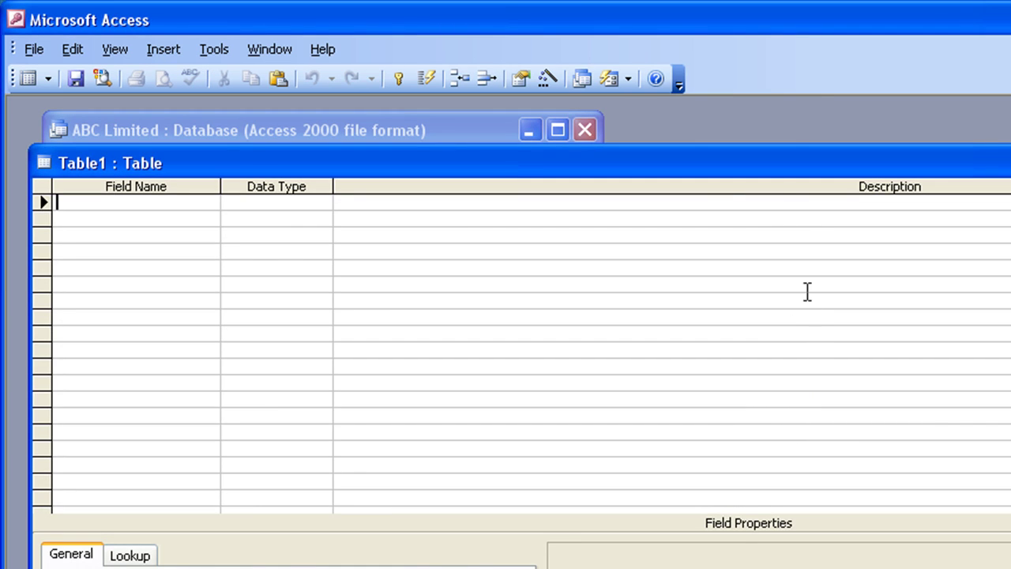
pyautogui.moveTo(717, 155); pyautogui.dragTo(703, 129)
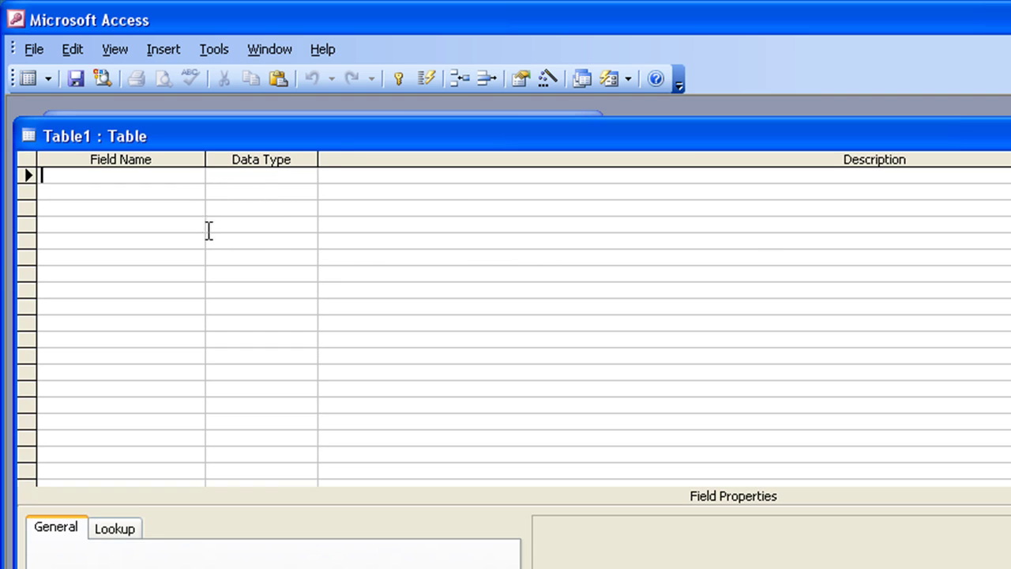
pyautogui.moveTo(361, 127); pyautogui.dragTo(363, 118)
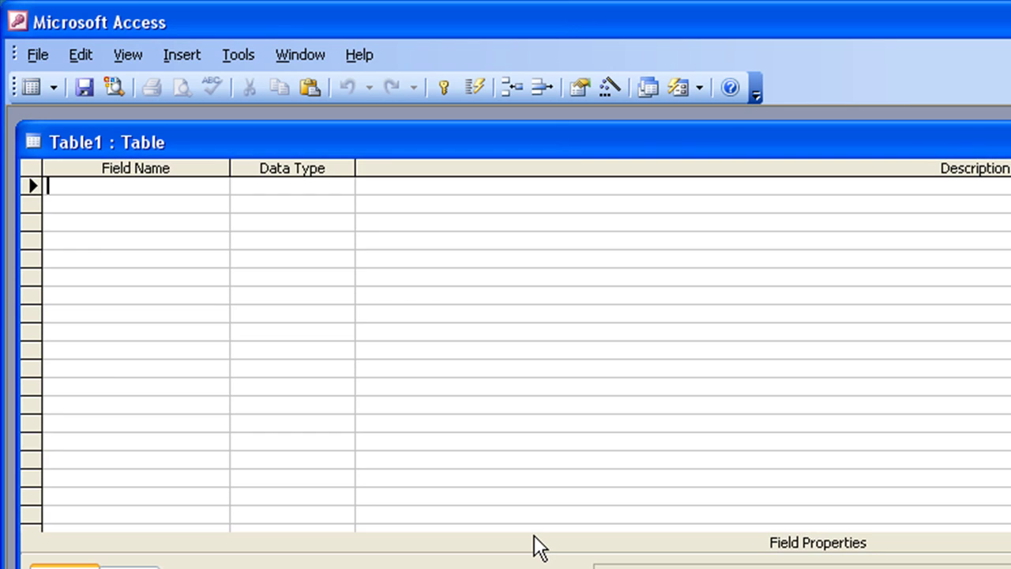
# - Add a Product ID field with the AutoNumber data type as the table's first field
pyautogui.write('Product ID')
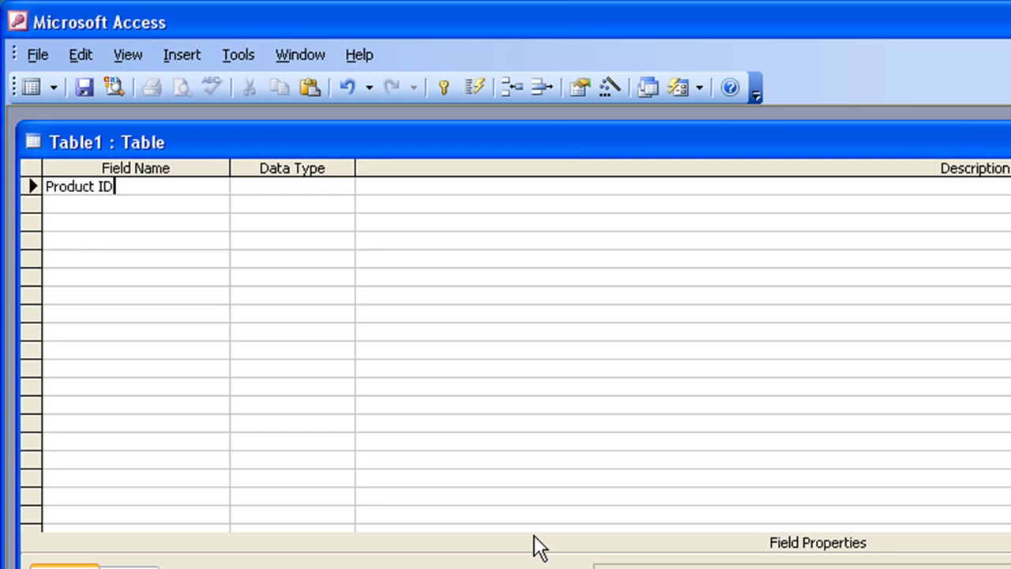
pyautogui.press('Tab')
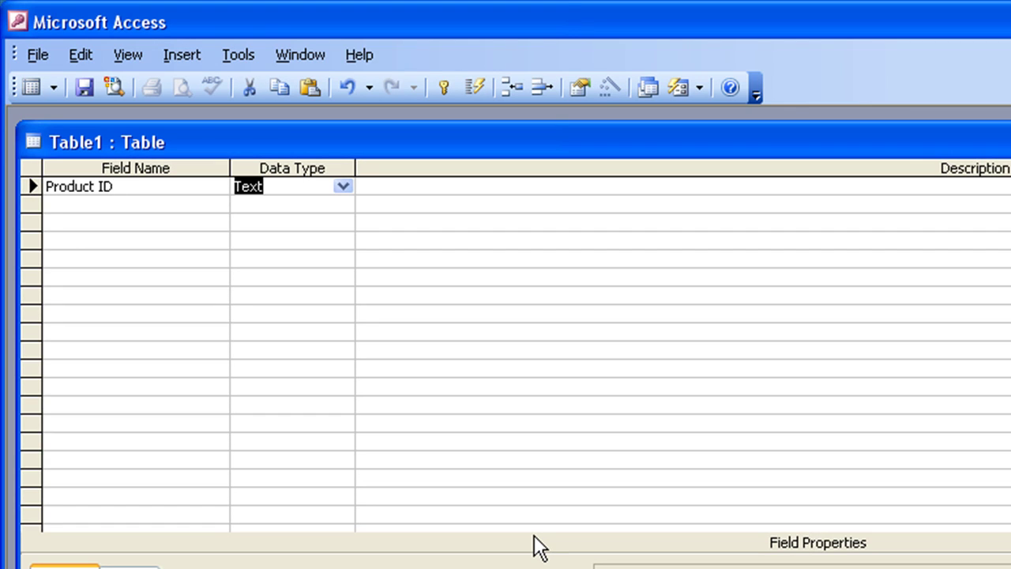
pyautogui.click(344, 188)
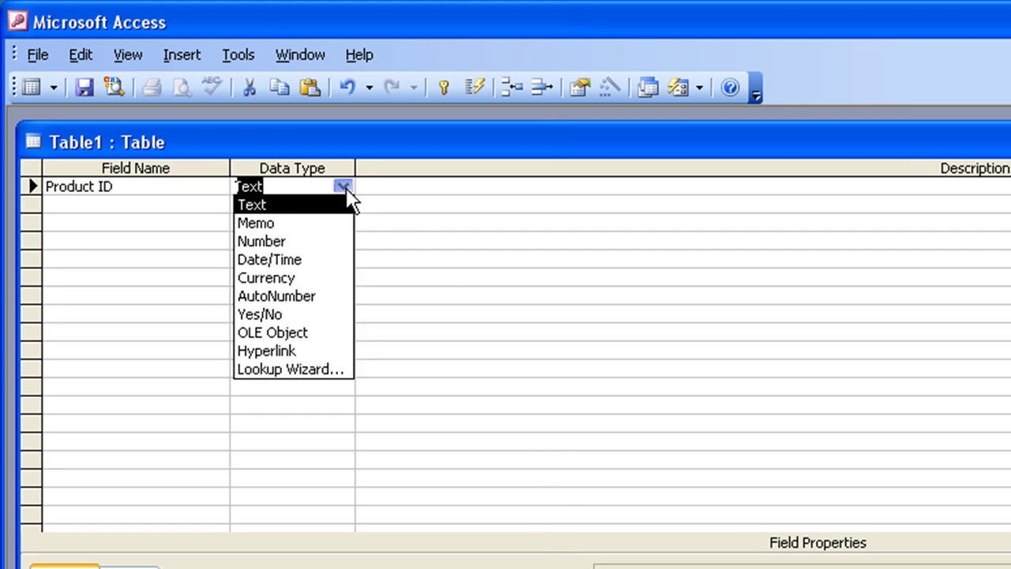
pyautogui.click(309, 298)
# - Add a Product Name field below Product ID, keeping the Text data type and leaving its description blank
pyautogui.click(178, 208)
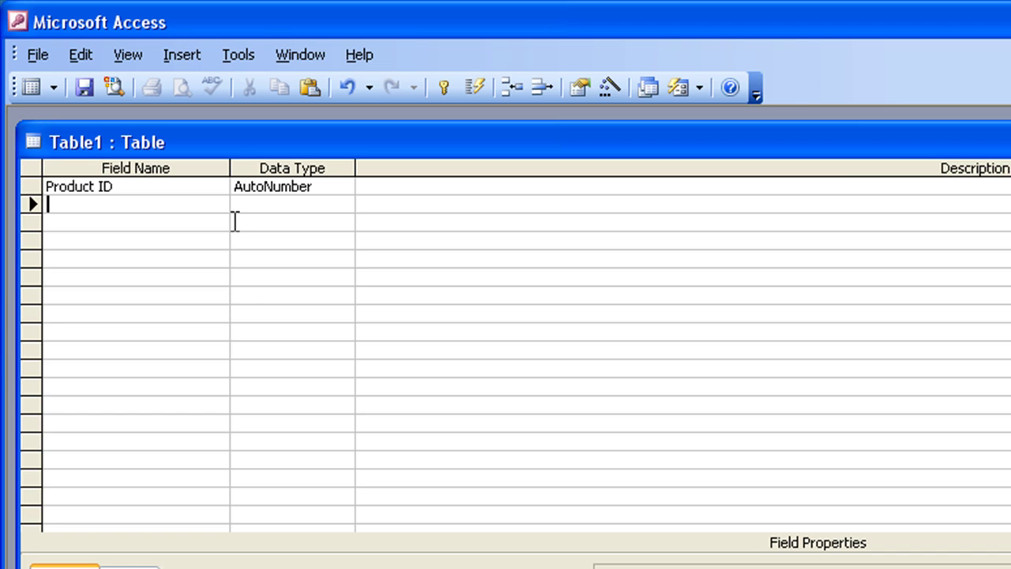
pyautogui.write('Product Name')
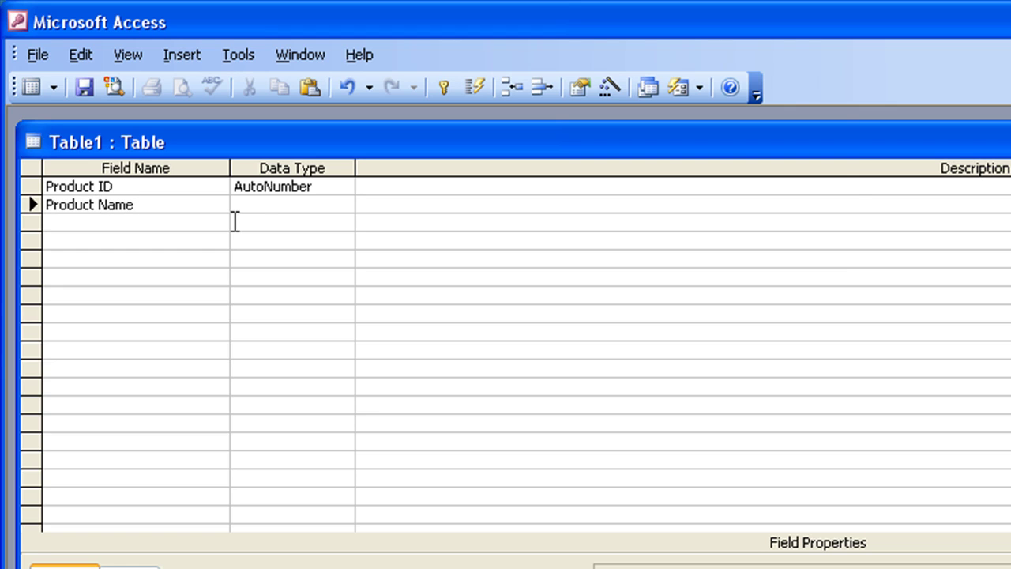
pyautogui.press('Tab')
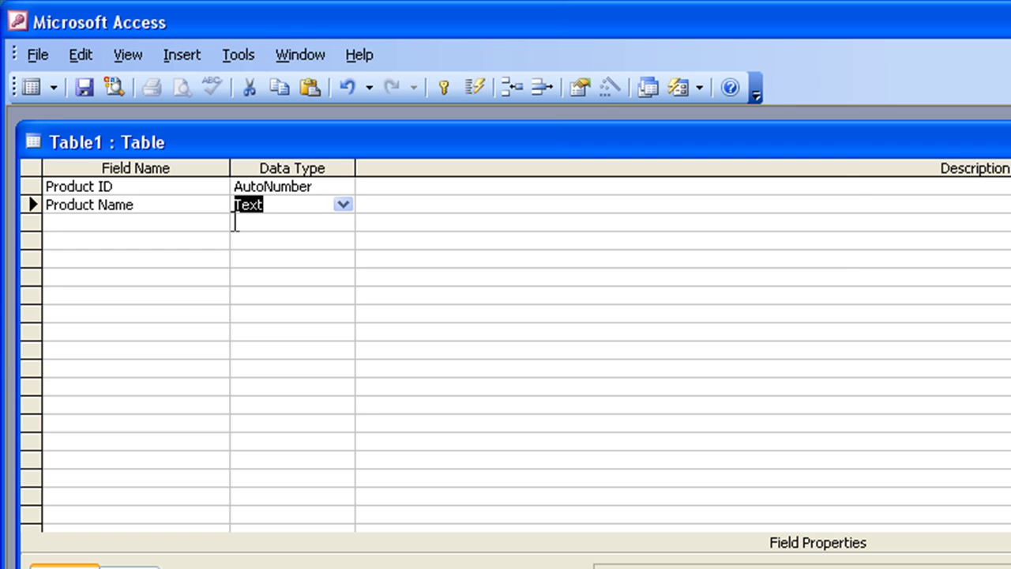
pyautogui.press('Tab')
pyautogui.press('Tab')
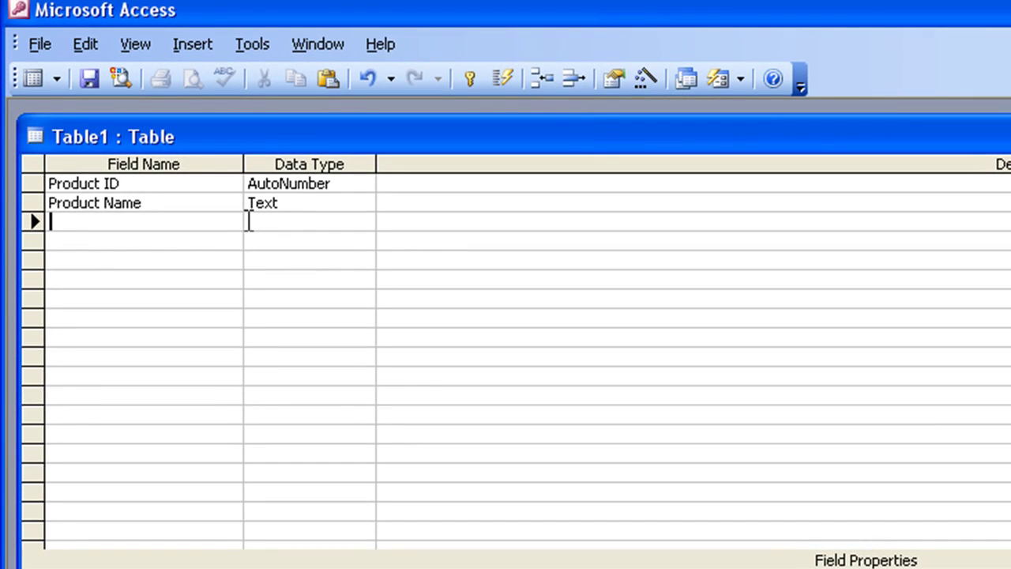
# - Add a Price field with the Currency data type below Product Name
pyautogui.write('Price')
pyautogui.press('Tab')
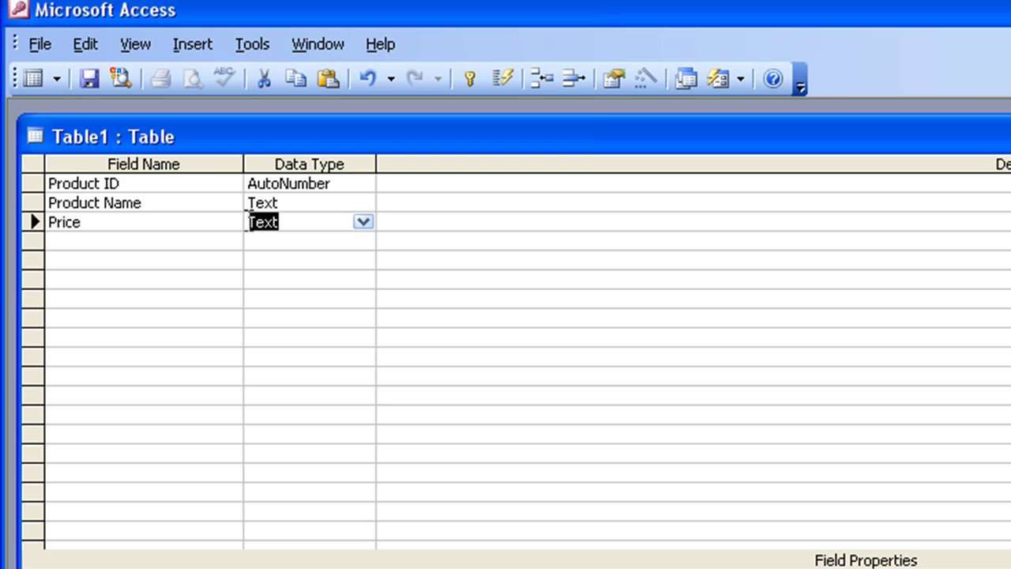
pyautogui.click(369, 223)
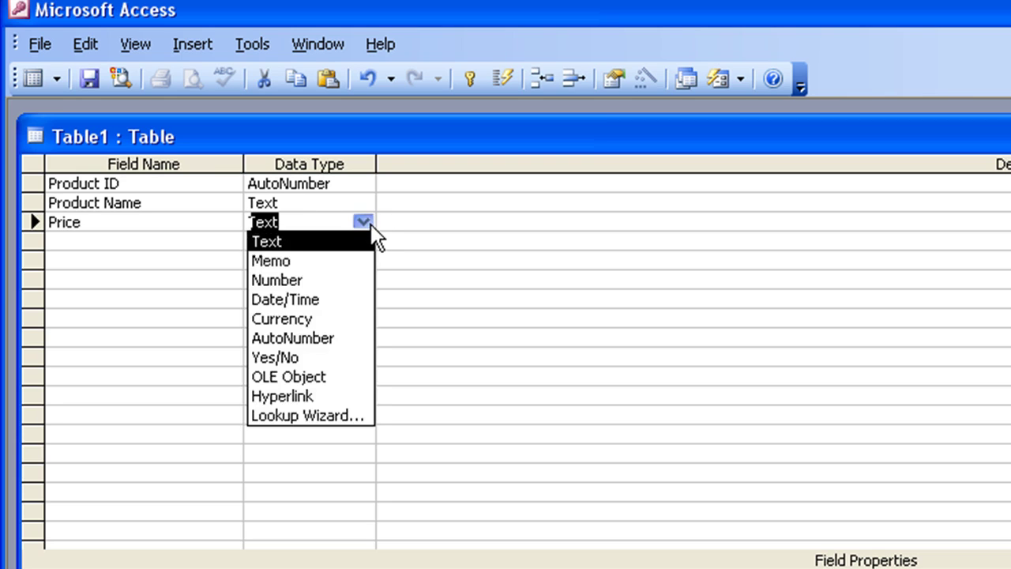
pyautogui.click(322, 318)
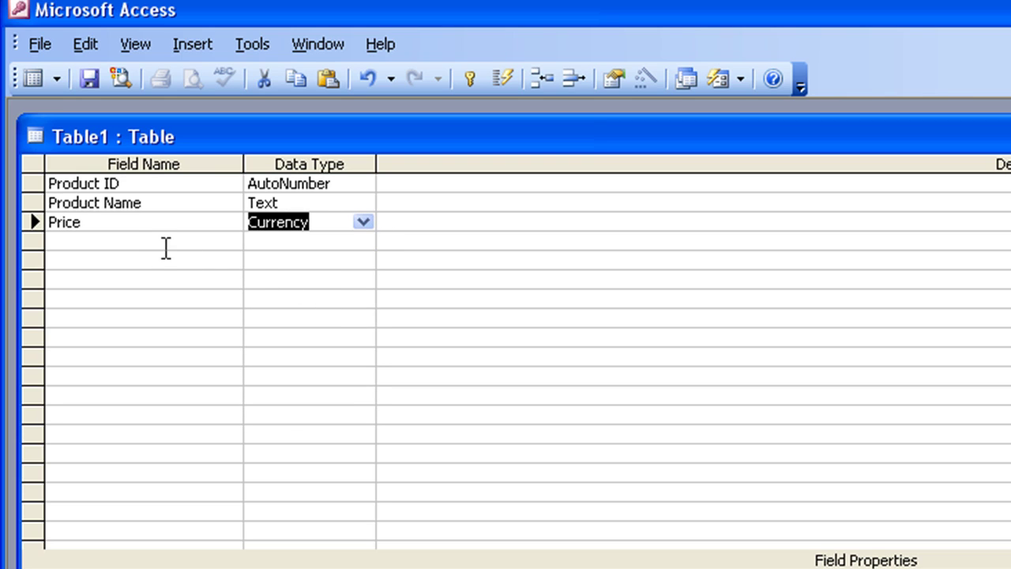
# - Add a Supplier field below Price, keeping the Text data type and leaving its description blank
pyautogui.click(150, 227)
pyautogui.press('Down')
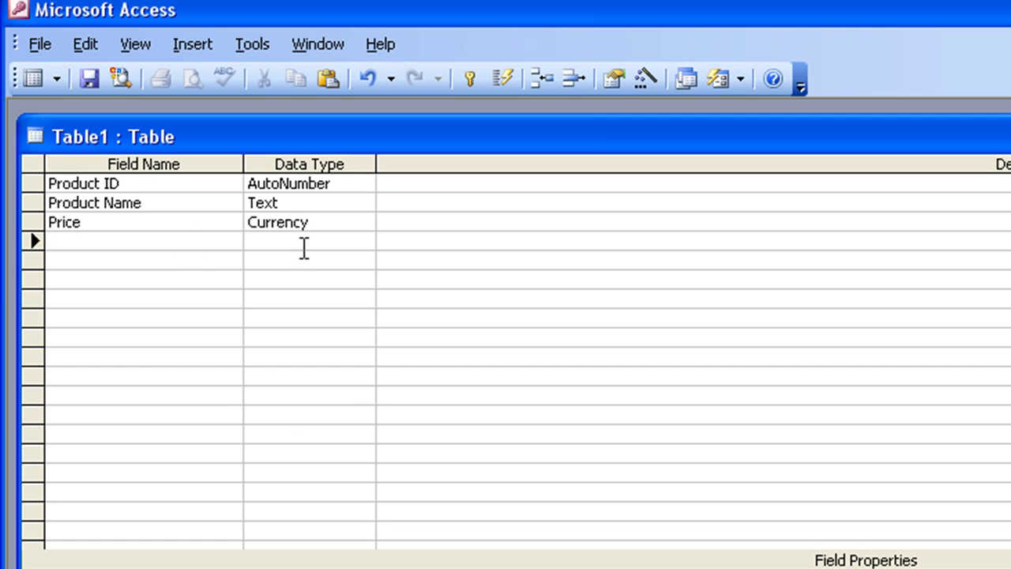
pyautogui.write('Supplier')
pyautogui.press('Tab')
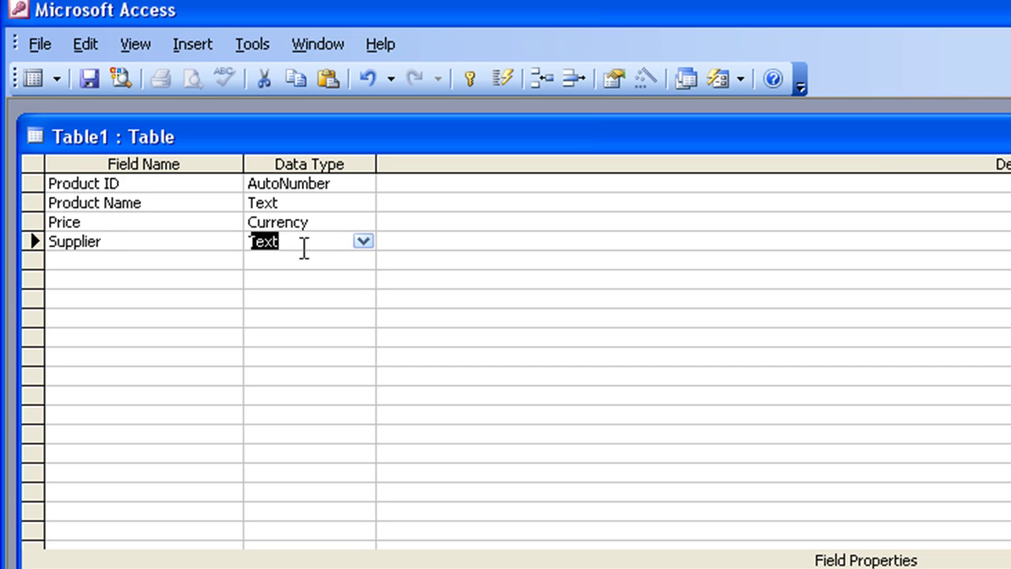
pyautogui.press('Tab')
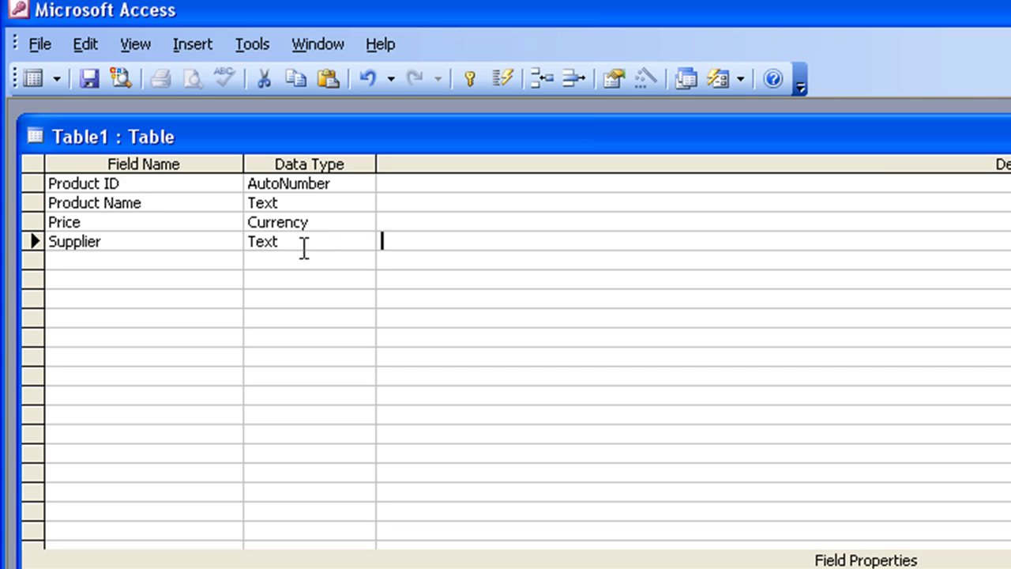
pyautogui.press('Tab')
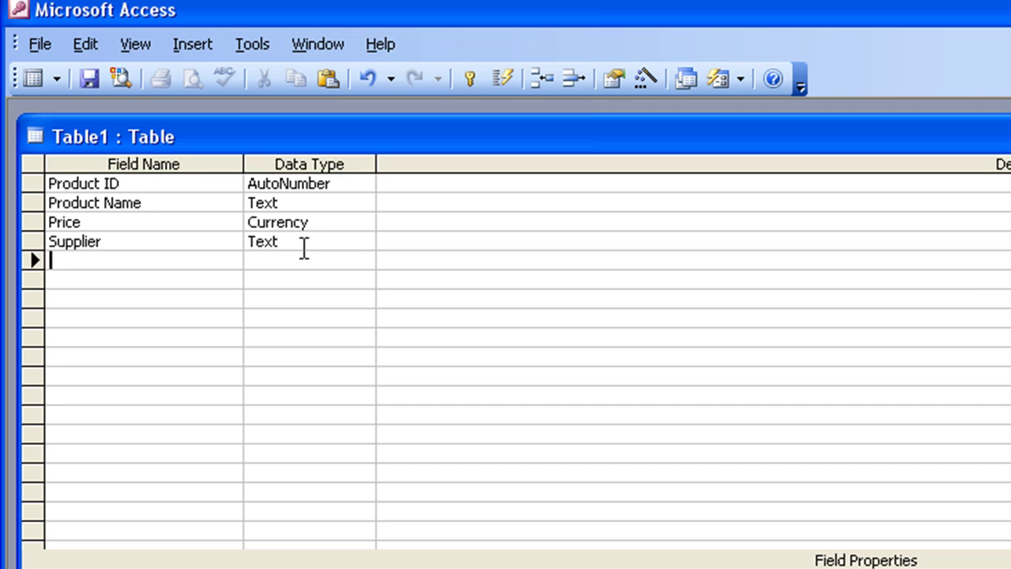
# - Add a Telephone field below Supplier, keeping the Text data type and leaving its description blank
pyautogui.write('Telephone')
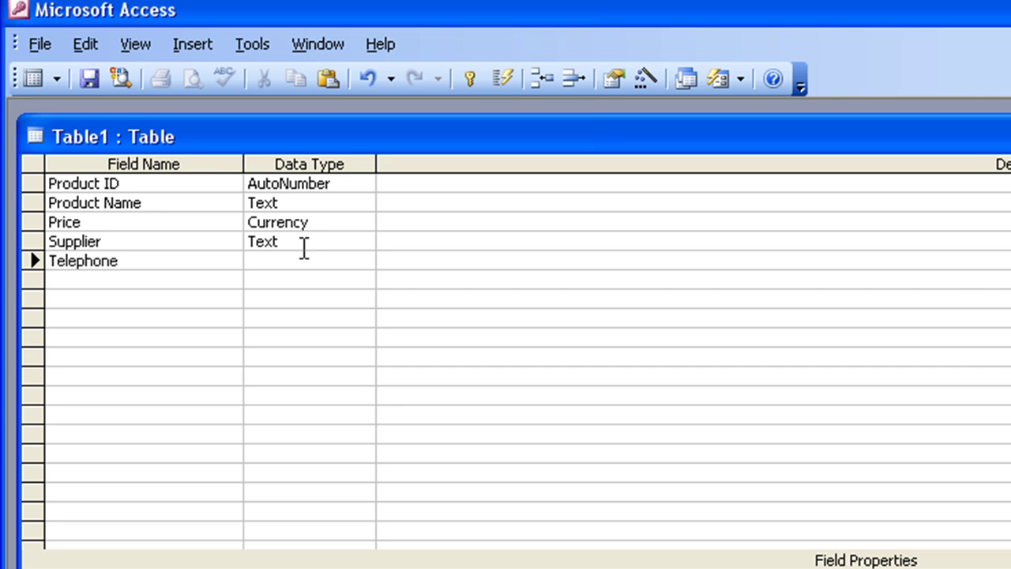
pyautogui.press('Tab')
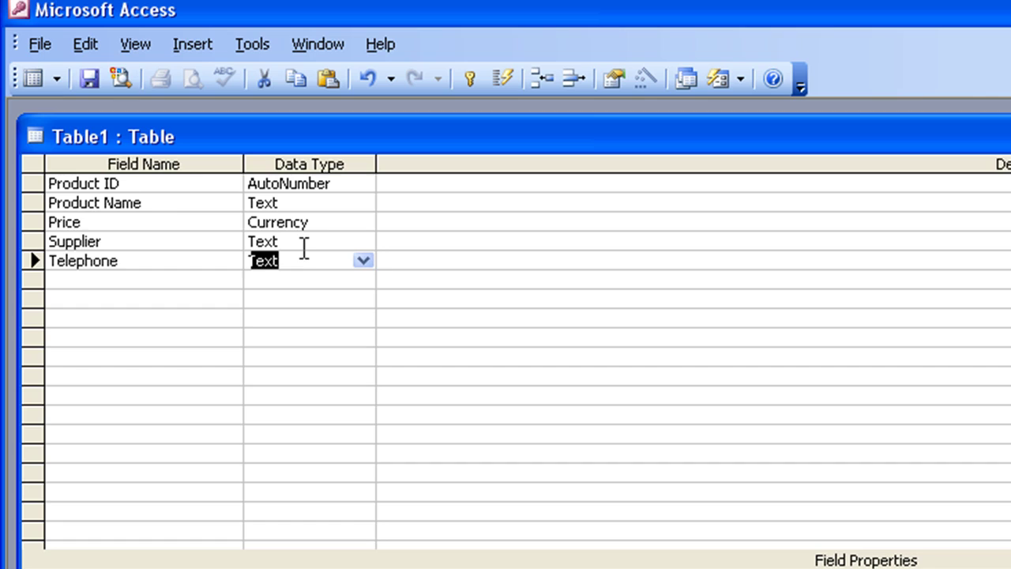
pyautogui.press('Tab')
pyautogui.press('Tab')
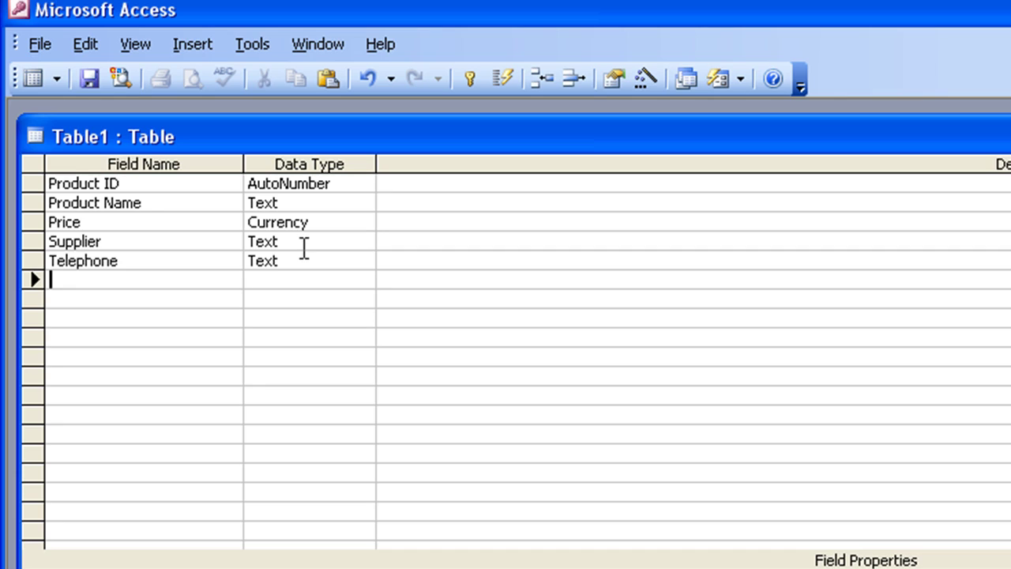
# - Add a Stock check date field with the Date/Time data type below Telephone
pyautogui.write('Stock check date')
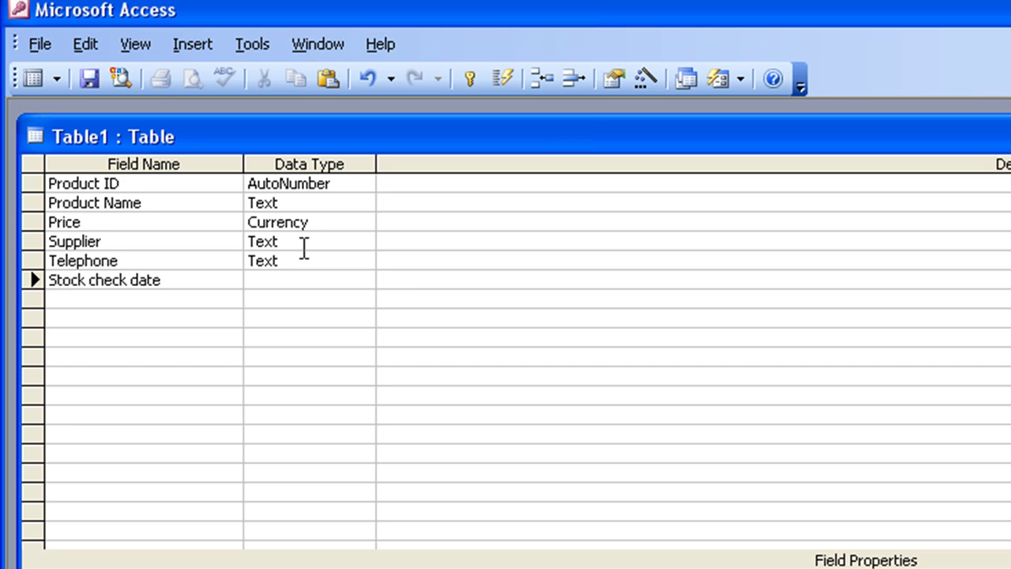
pyautogui.press('Tab')
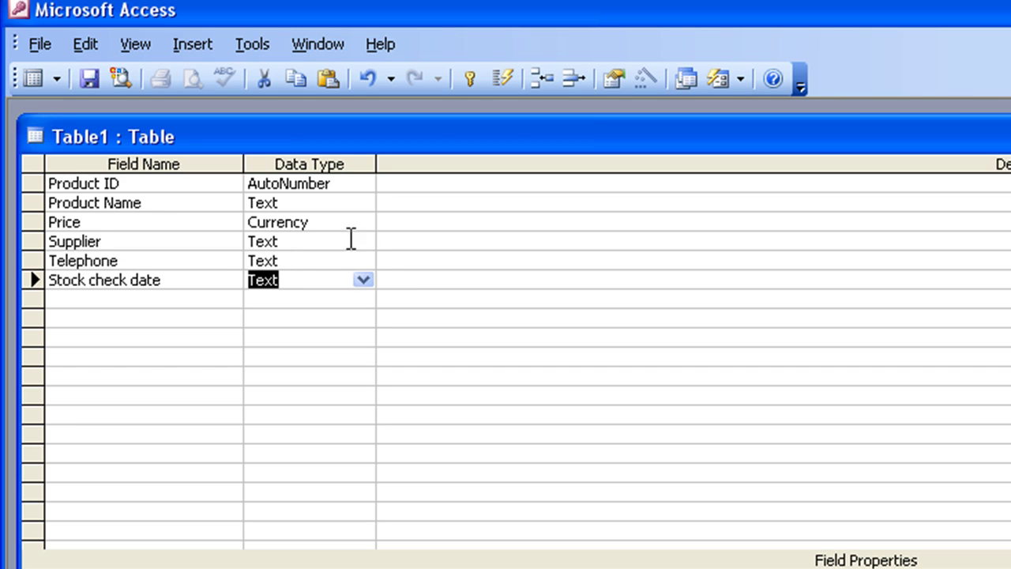
pyautogui.click(363, 281)
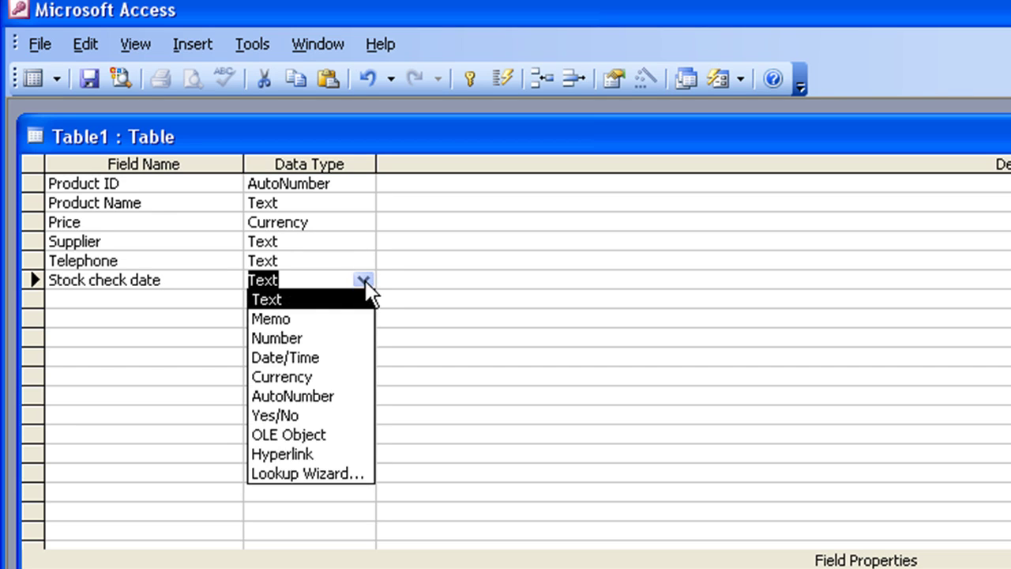
pyautogui.click(279, 358)
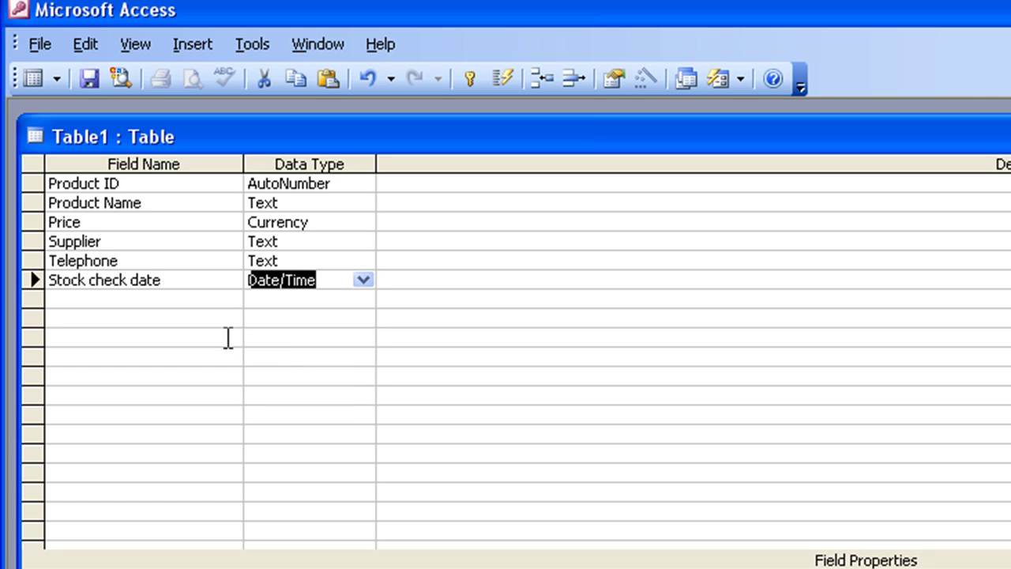
# - Add a Stock check qty field with the Number data type below Stock check date
pyautogui.click(175, 298)
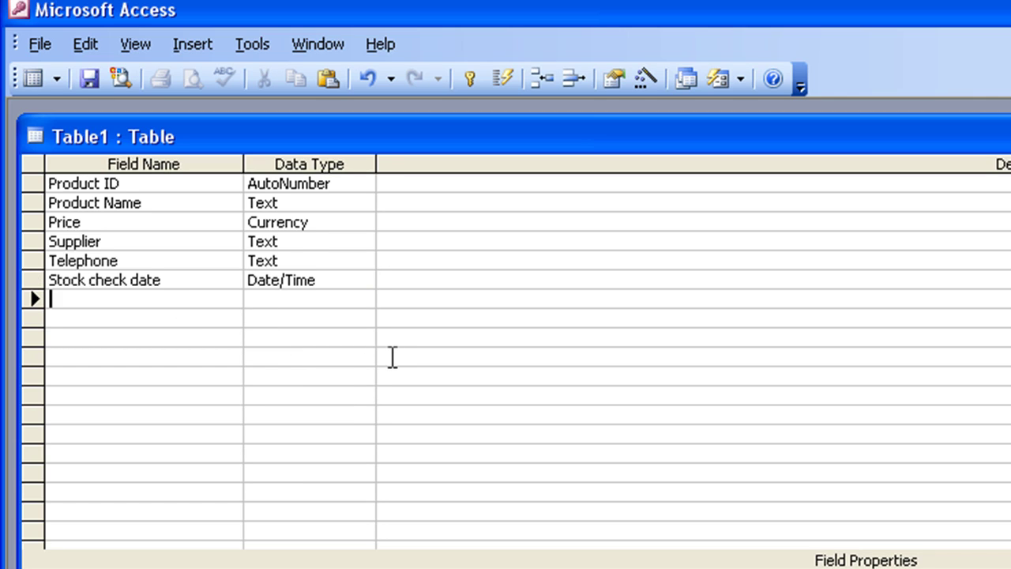
pyautogui.write('Stock cjheck ')
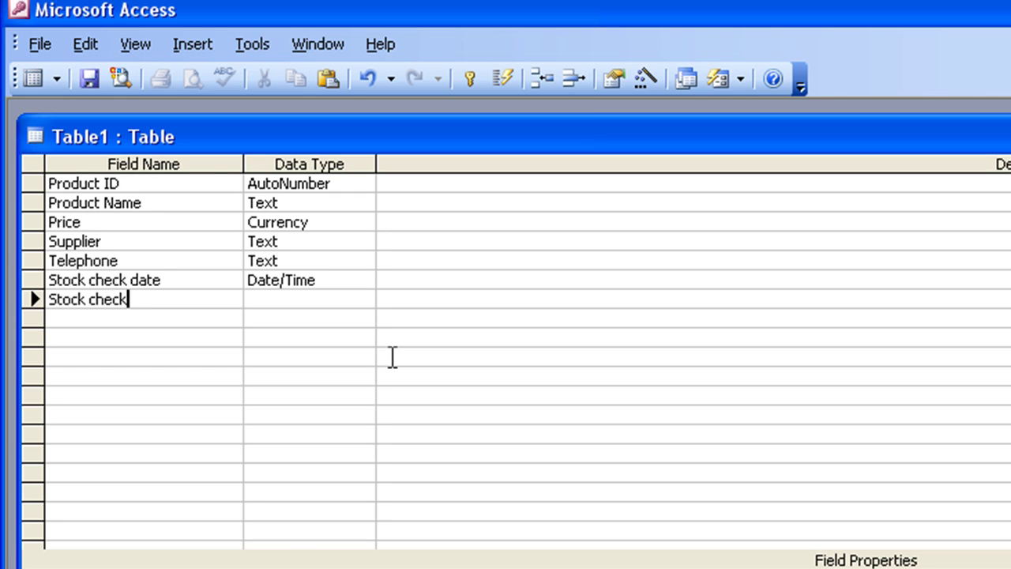
pyautogui.write('qty')
pyautogui.press('Tab')
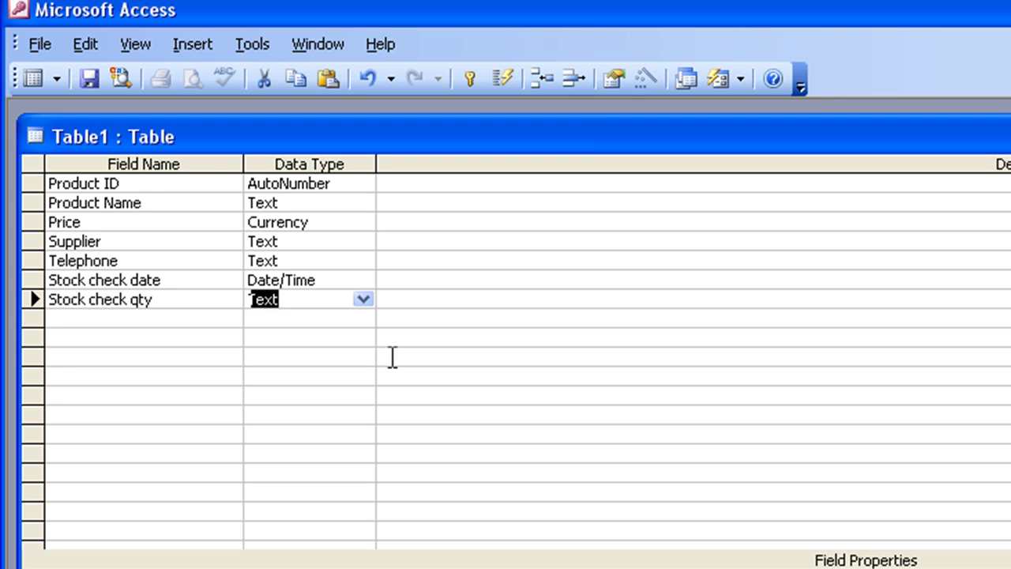
pyautogui.click(363, 299)
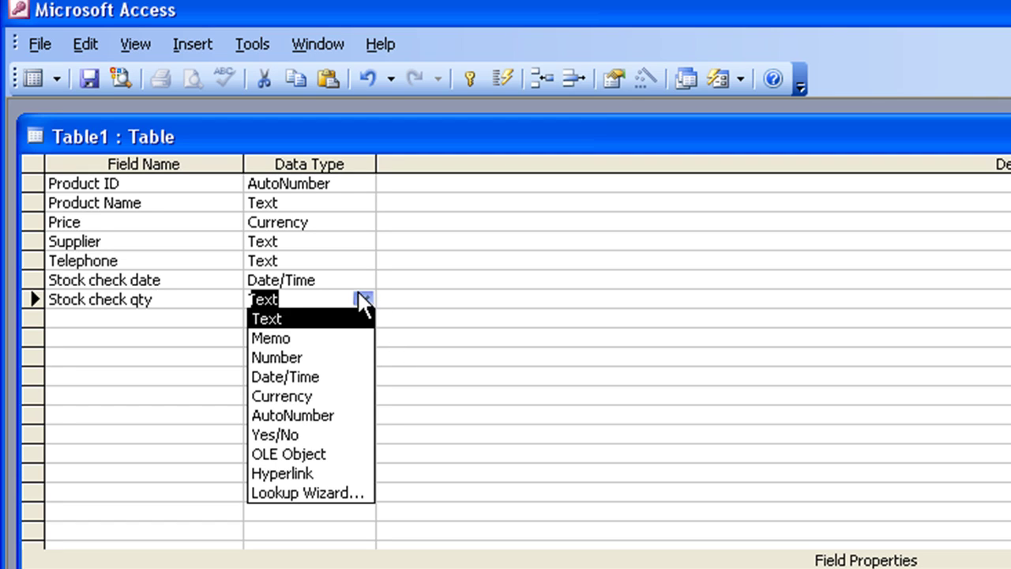
pyautogui.click(292, 358)
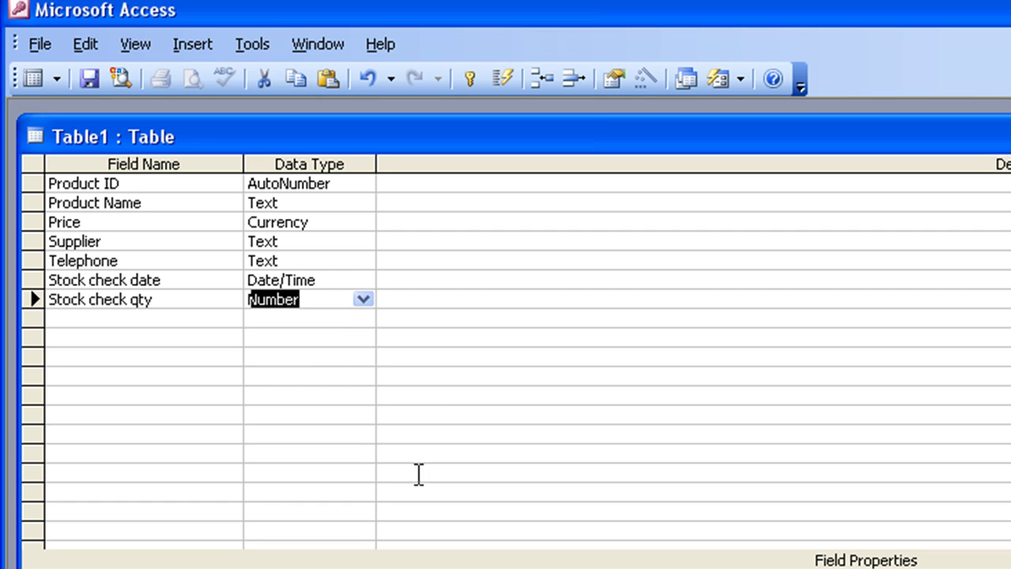
# - Make Product ID the primary key and save the table as Products and Suppliers
pyautogui.click(137, 181)
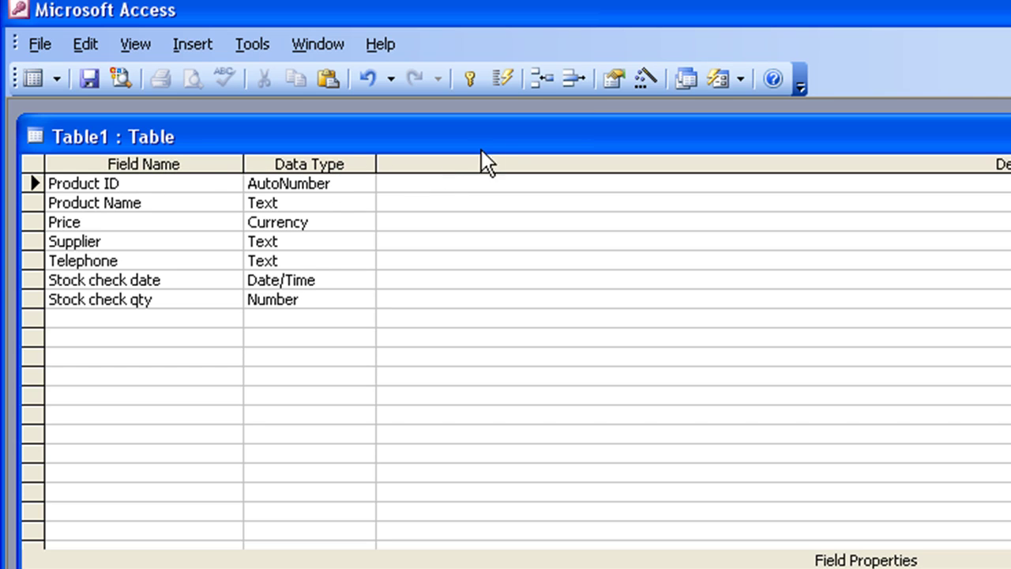
pyautogui.click(463, 74)
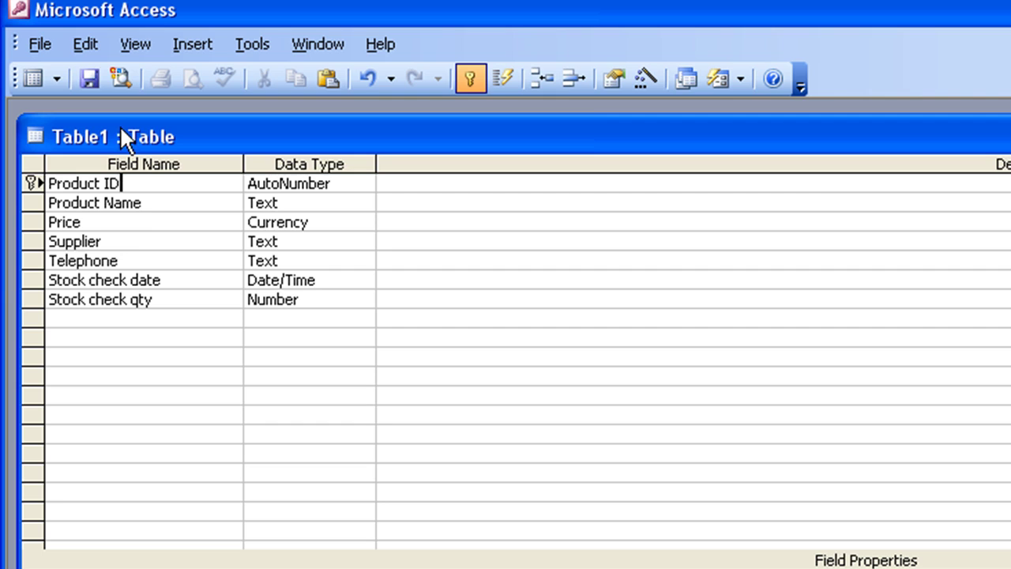
pyautogui.click(83, 76)
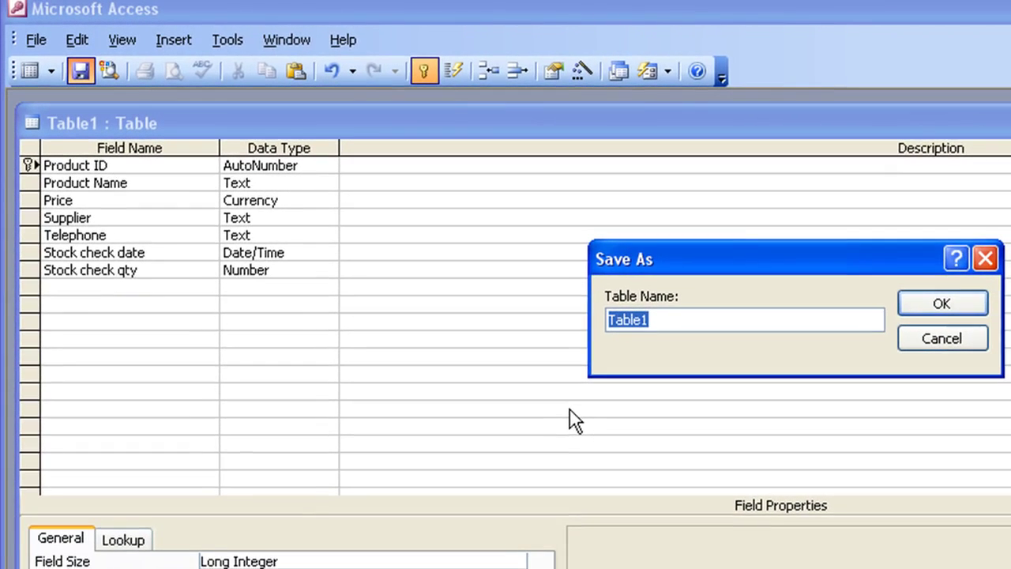
pyautogui.write('P')
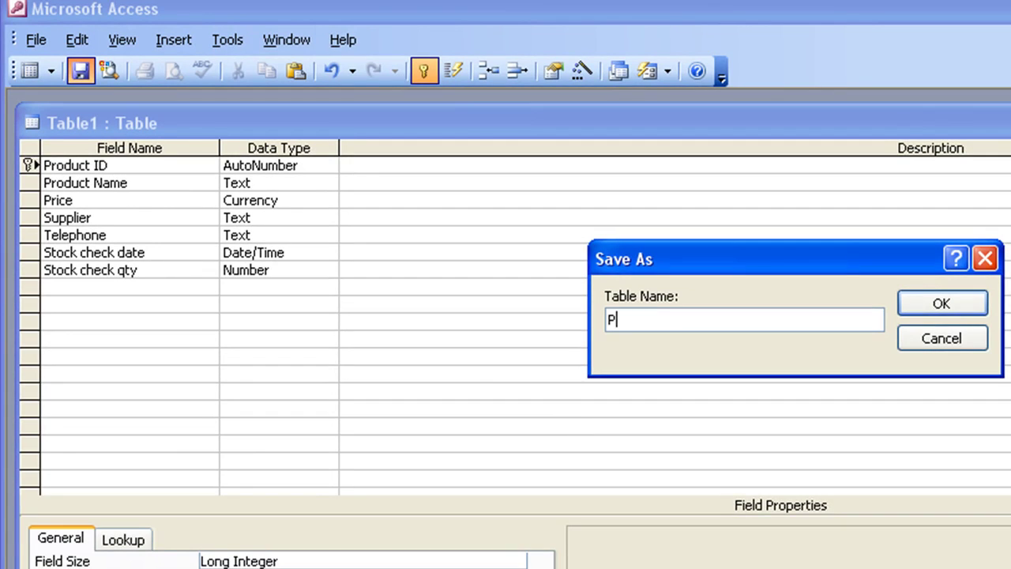
pyautogui.write('roducts and Suppliers')
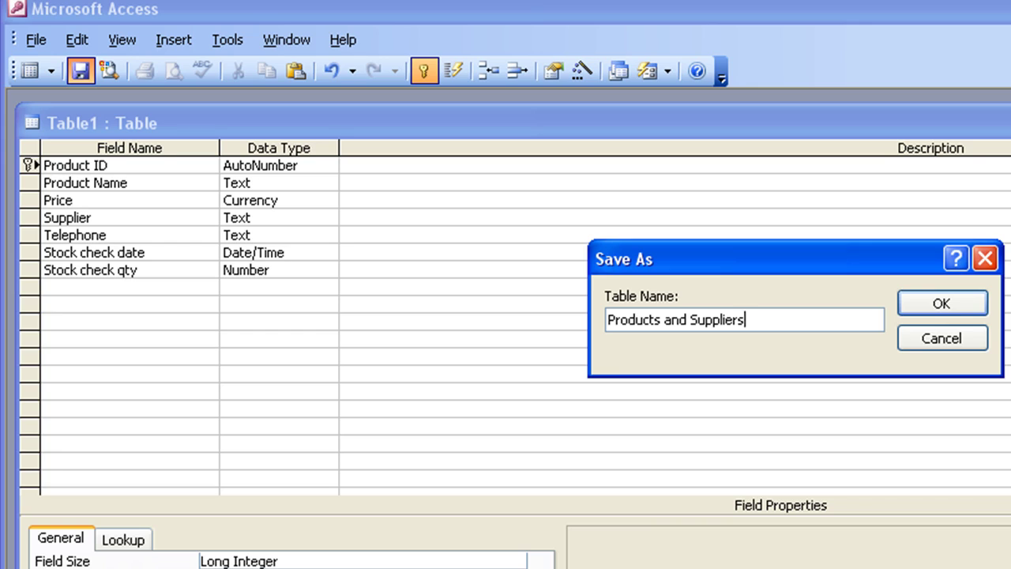
pyautogui.press('Return')
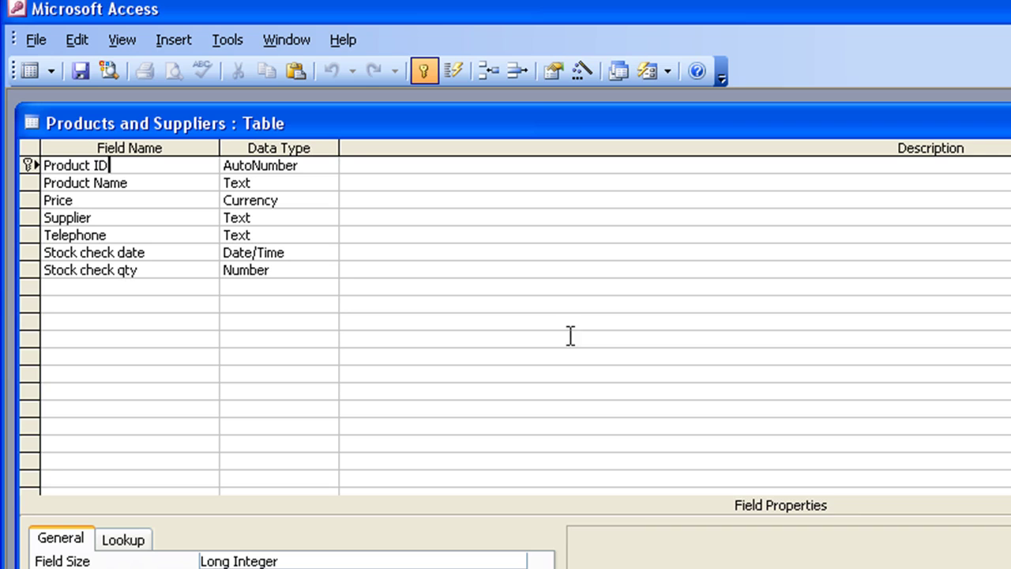
# - Switch the Products and Suppliers table between Datasheet and Design view, finishing in Datasheet view
pyautogui.click(26, 72)
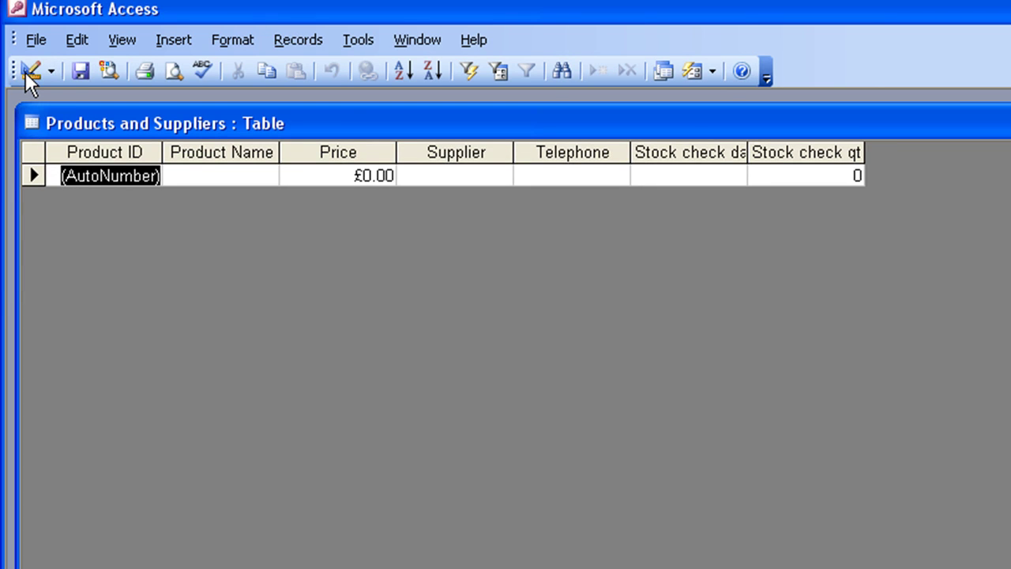
pyautogui.click(26, 65)
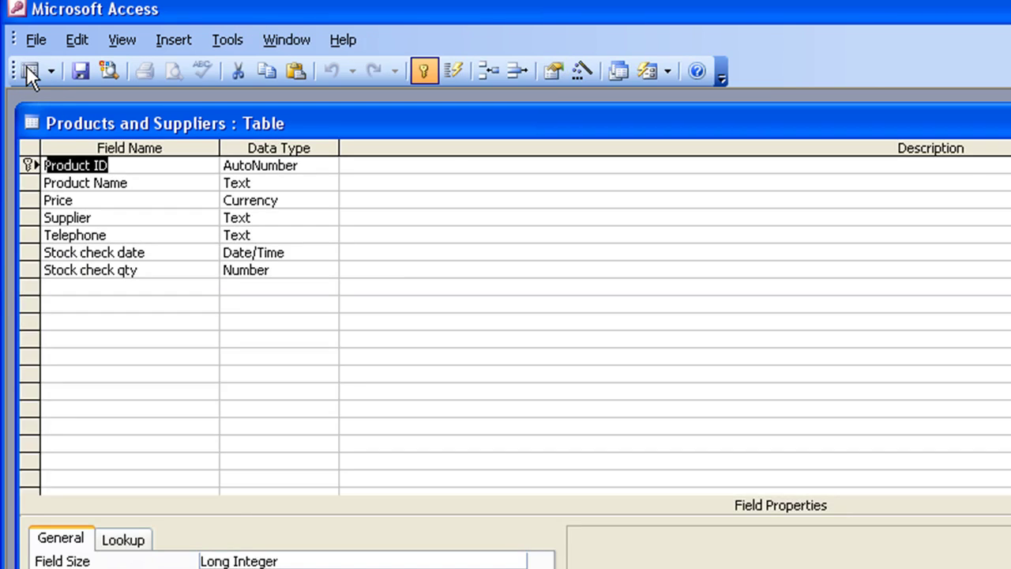
pyautogui.click(26, 65)
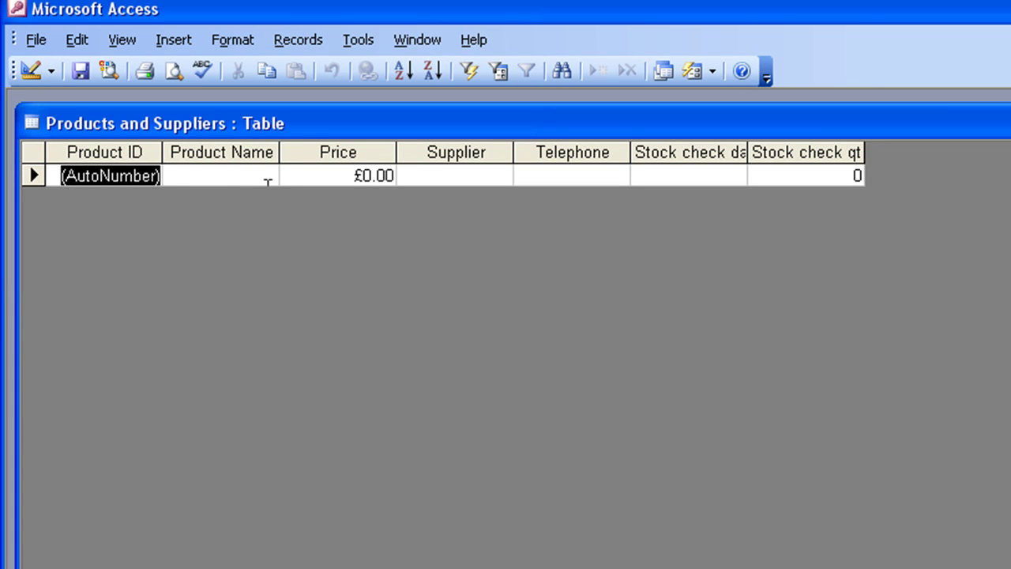
# - Start the first record with product name Sweets, price £0.75 and supplier Sweets R Us
pyautogui.click(240, 174)
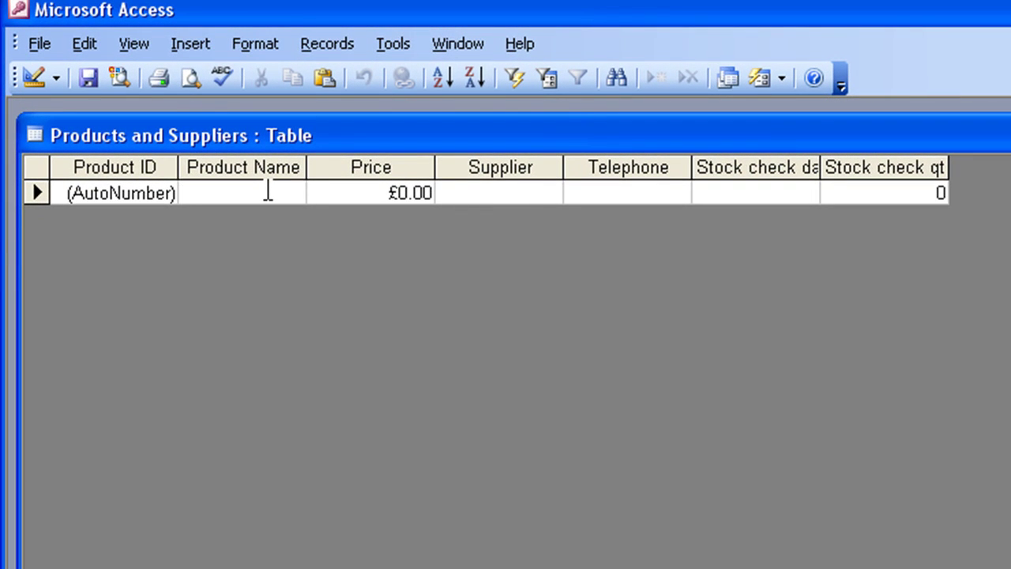
pyautogui.write('Swe')
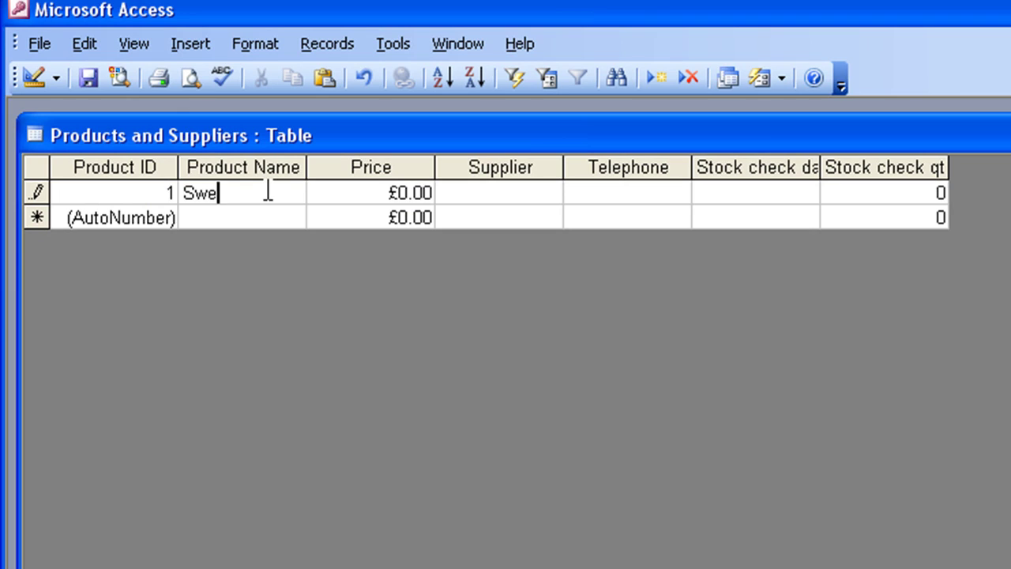
pyautogui.write('ets')
pyautogui.press('Tab')
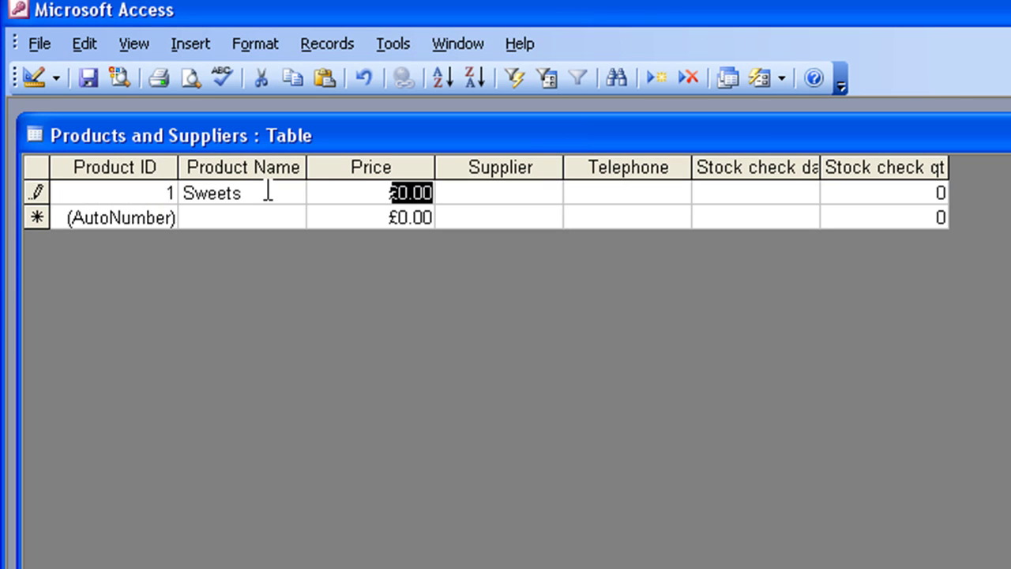
pyautogui.write('.75')
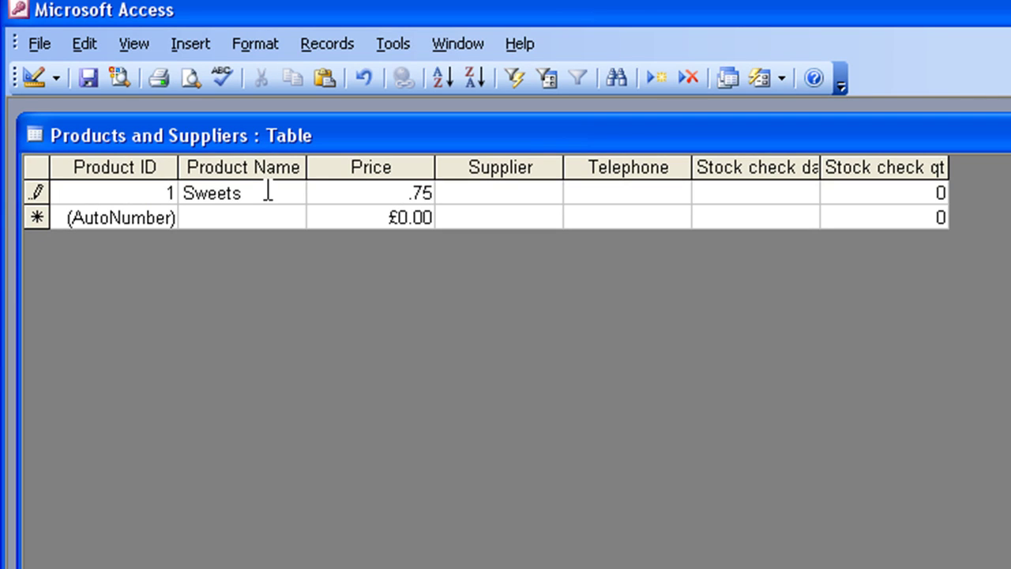
pyautogui.press('Tab')
pyautogui.write('Swee')
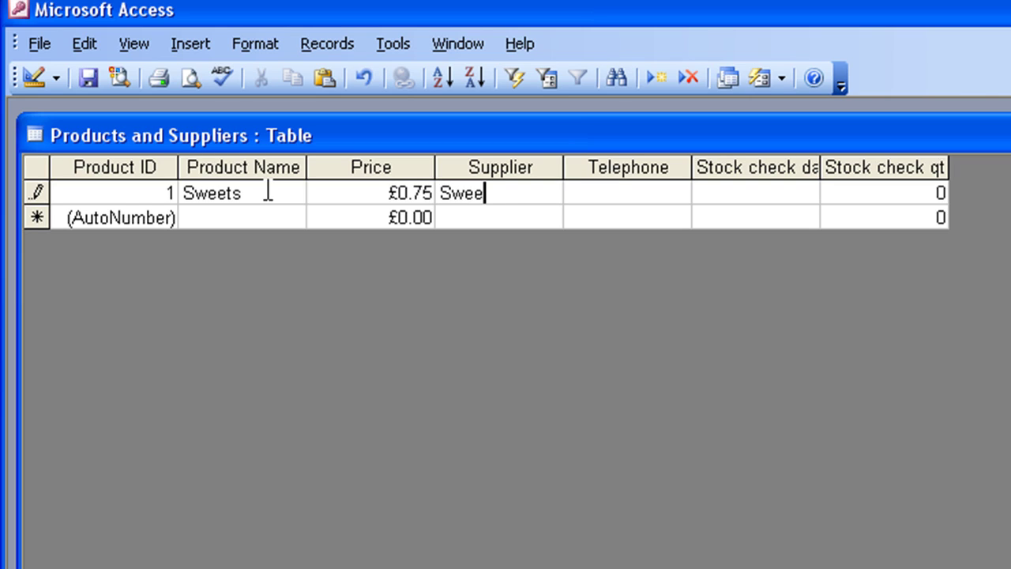
pyautogui.write('ts R Us')
pyautogui.press('Tab')
# - Complete the Sweets record with the supplier's telephone number, stock check date 03/03/2011 and stock check qty 45
pyautogui.write('000123')
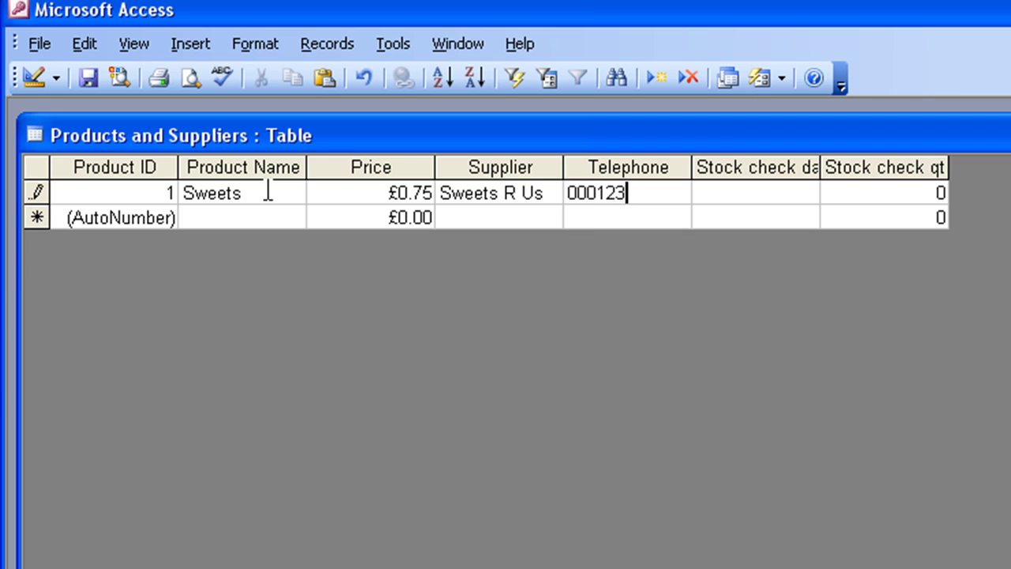
pyautogui.press('Tab')
pyautogui.write('3/3')
pyautogui.press('Tab')
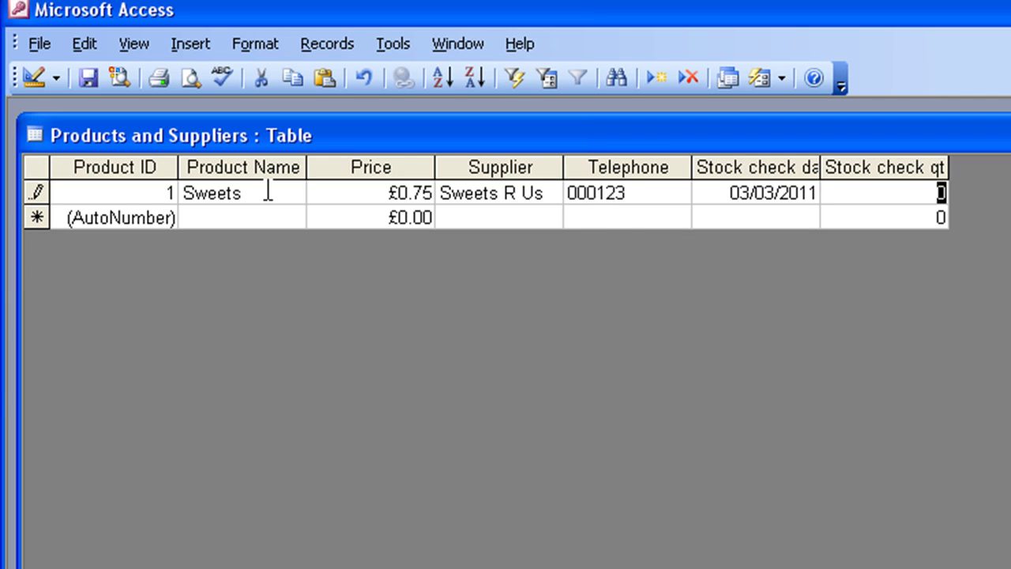
pyautogui.write('45')
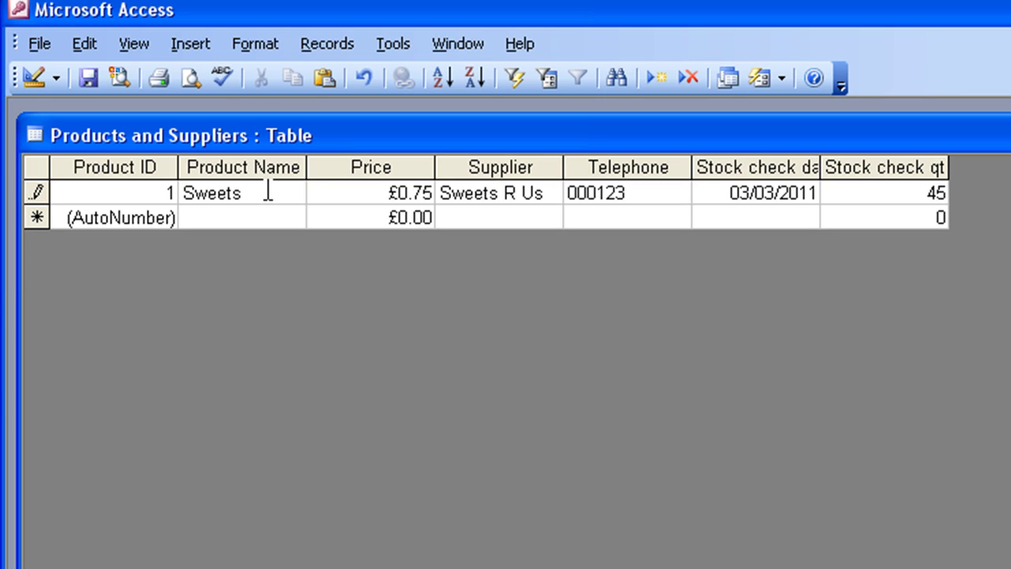
pyautogui.press('Tab')
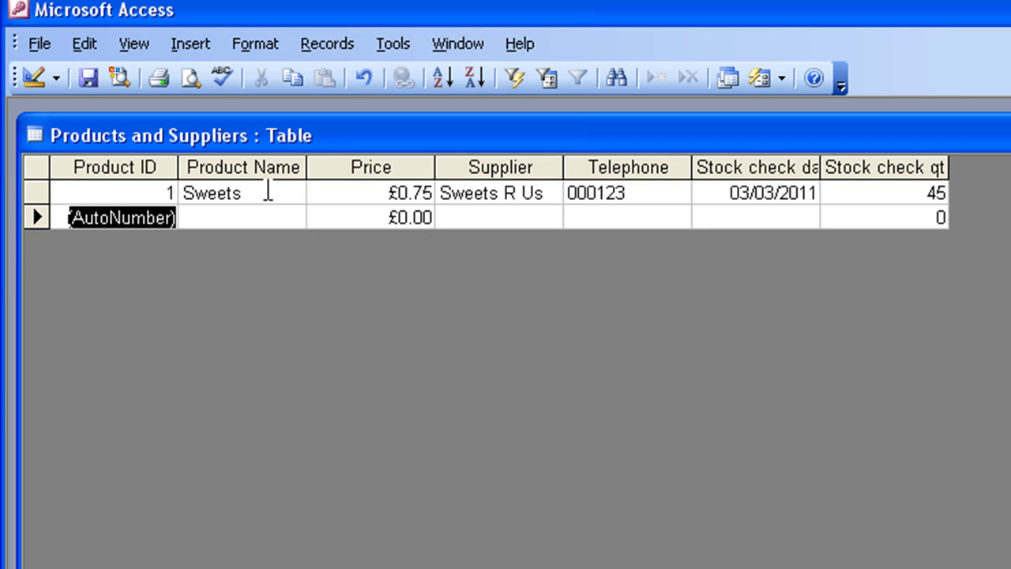
# - Start the second record with product name Crisps, price £0.95 and supplier World of Crisps
pyautogui.press('Tab')
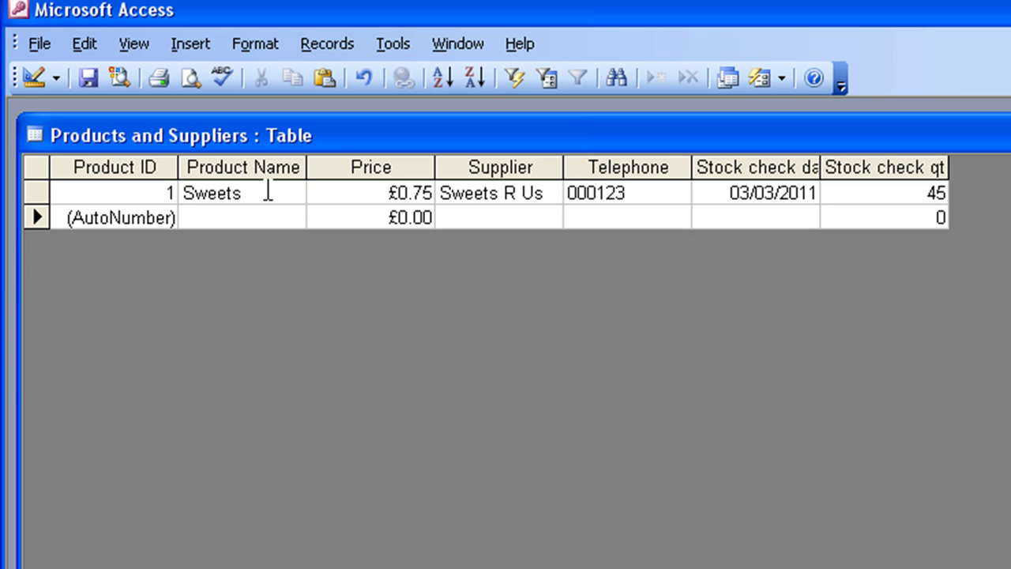
pyautogui.write('Cr')
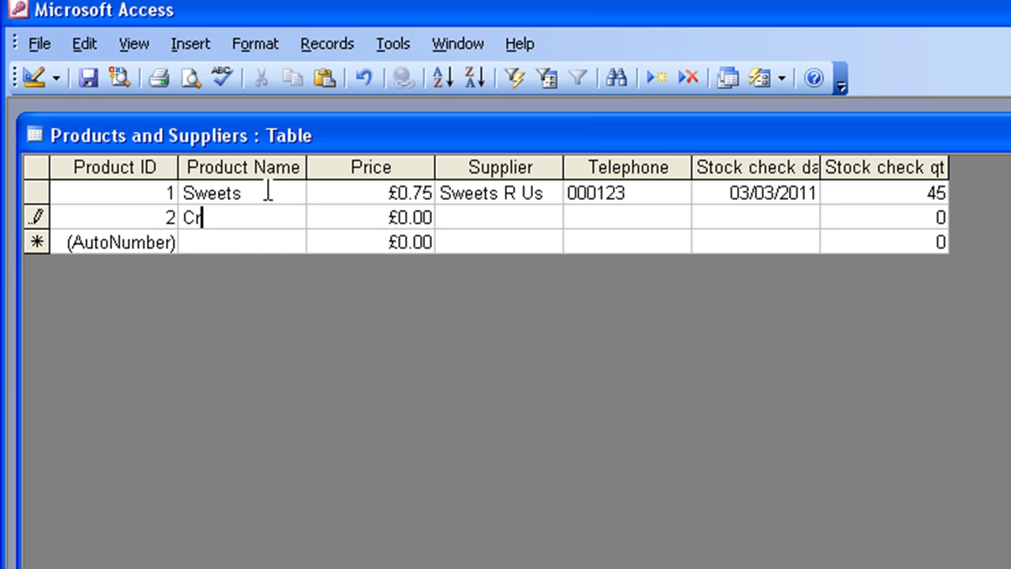
pyautogui.write('isps')
pyautogui.press('Tab')
pyautogui.write('.95')
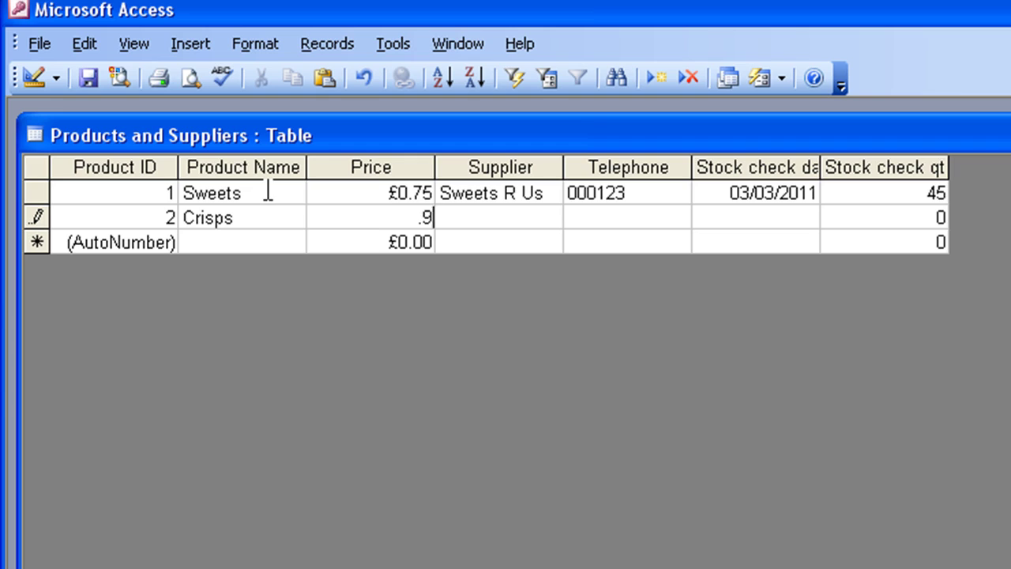
pyautogui.press('Tab')
pyautogui.write('World of Crisps')
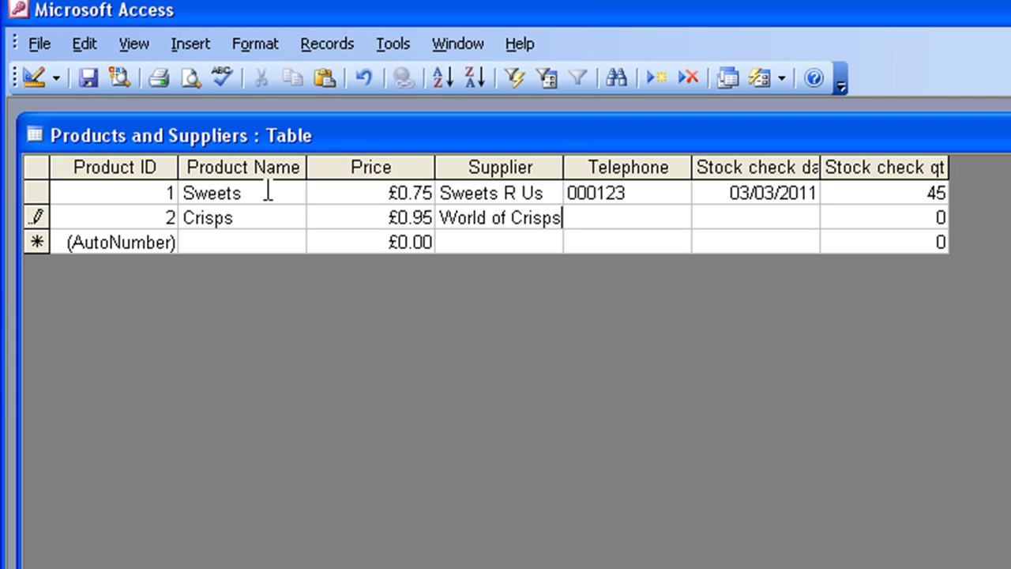
pyautogui.press('Tab')
# - Complete the Crisps record with the supplier's telephone number, stock check date 04/03/2011 and stock check qty 50
pyautogui.write('000256')
pyautogui.press('Tab')
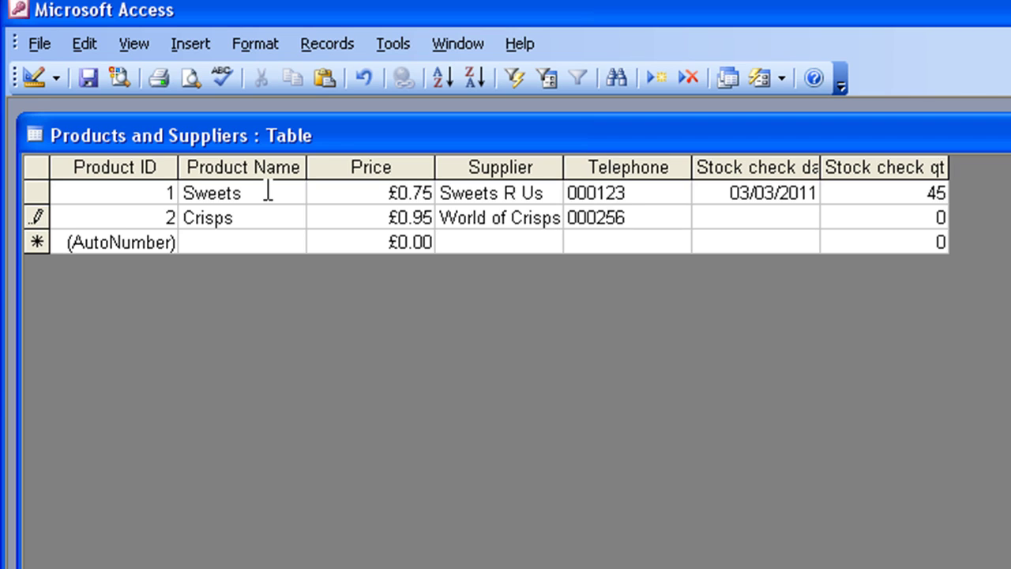
pyautogui.write('4/3')
pyautogui.press('Tab')
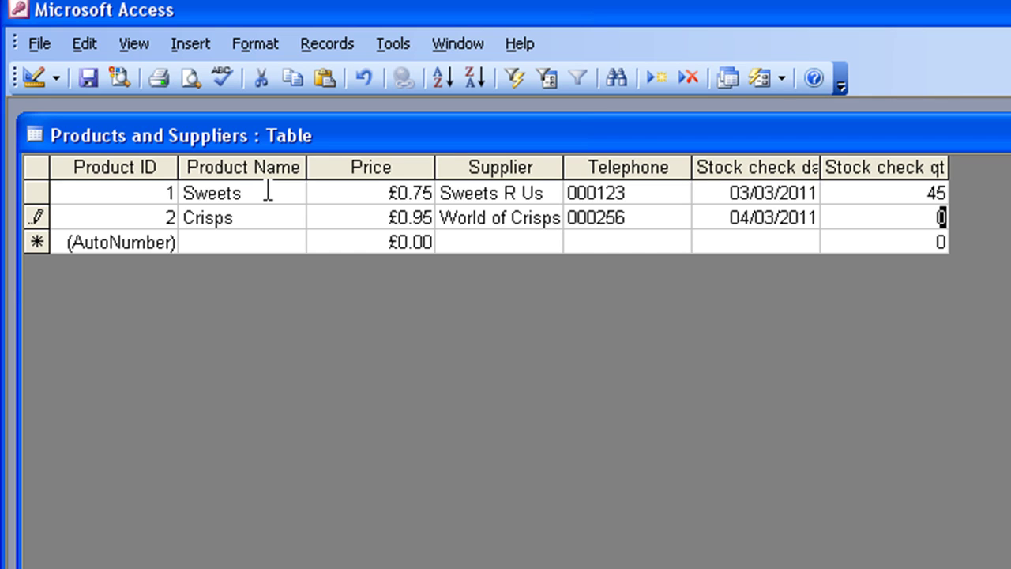
pyautogui.write('50')
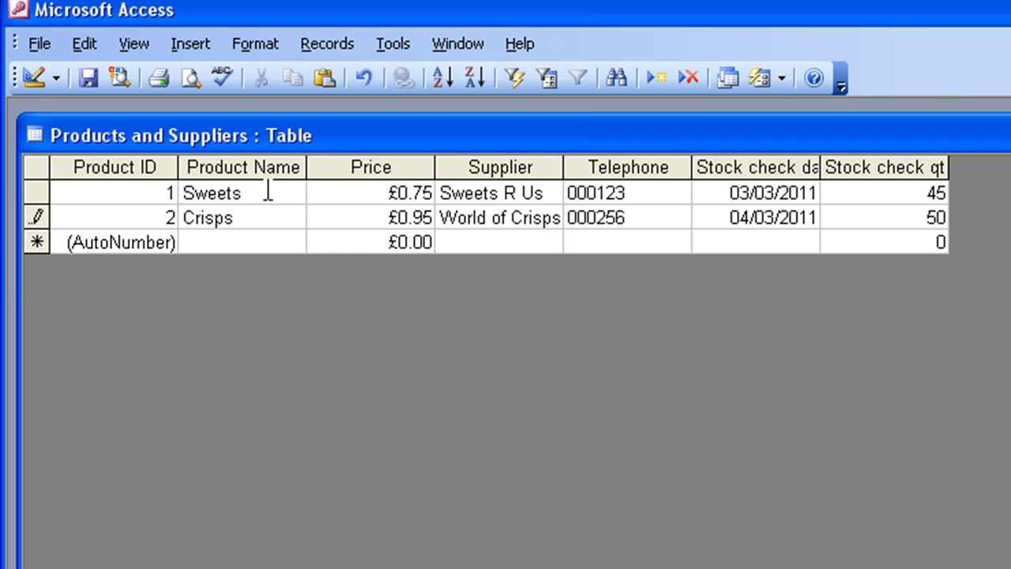
pyautogui.press('Tab')
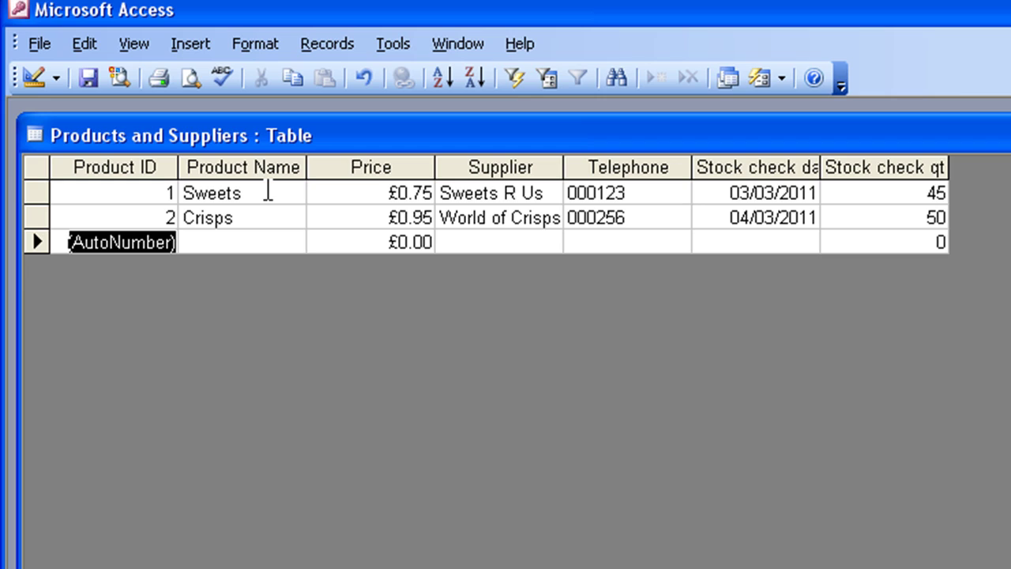
# - Move forward through the blank record's fields to the stock check date and back to Product Name
pyautogui.press('Tab')
pyautogui.press('Tab')
pyautogui.press('Tab')
pyautogui.press('Tab')
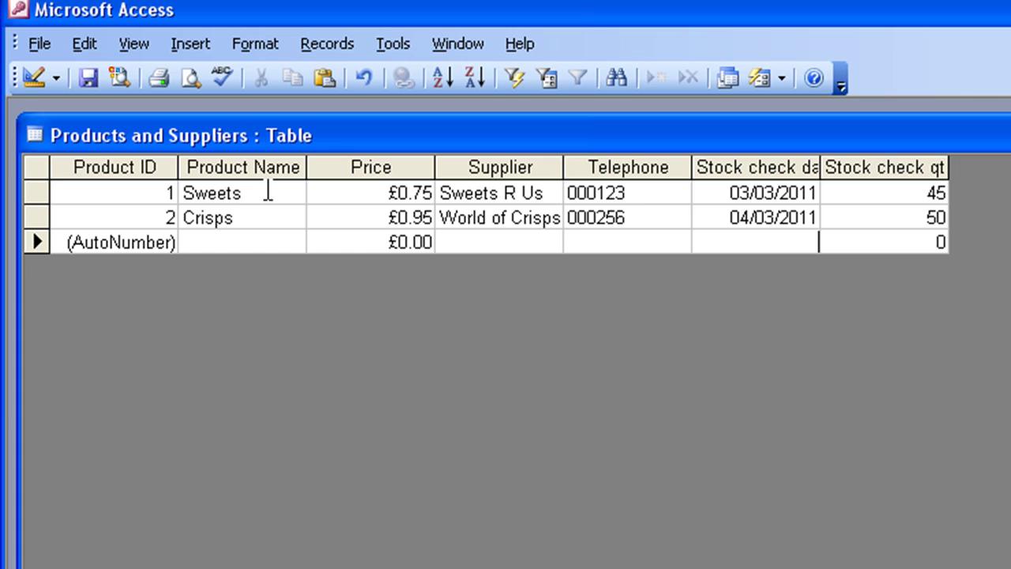
pyautogui.hotkey('shift', 'Tab')
pyautogui.hotkey('shift', 'Tab')
pyautogui.hotkey('shift', 'Tab')
pyautogui.hotkey('shift', 'Tab')
# - Start the third record with product name Pop, price £1.50 and supplier Fizzy Things
pyautogui.write('Pop')
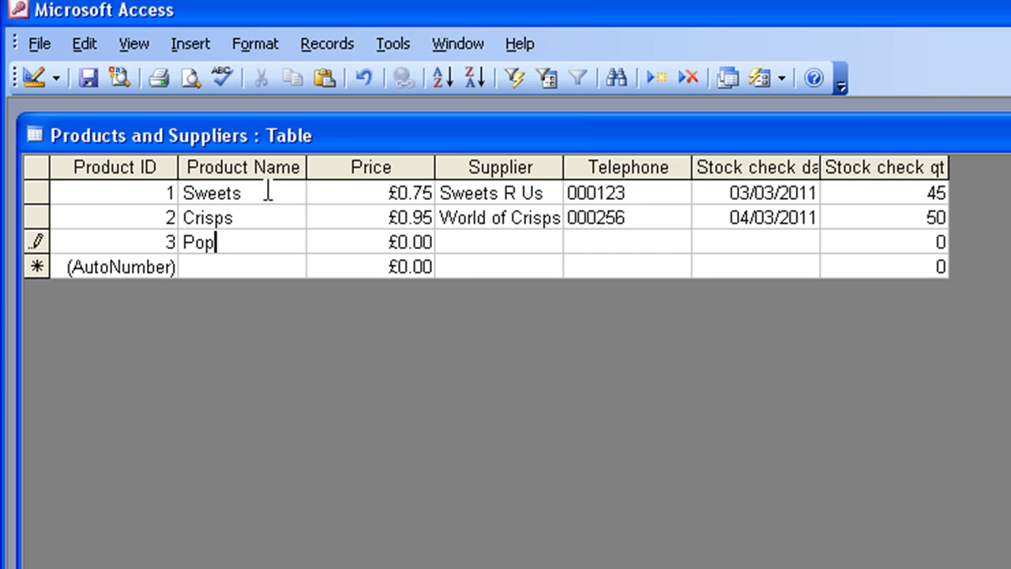
pyautogui.press('Tab')
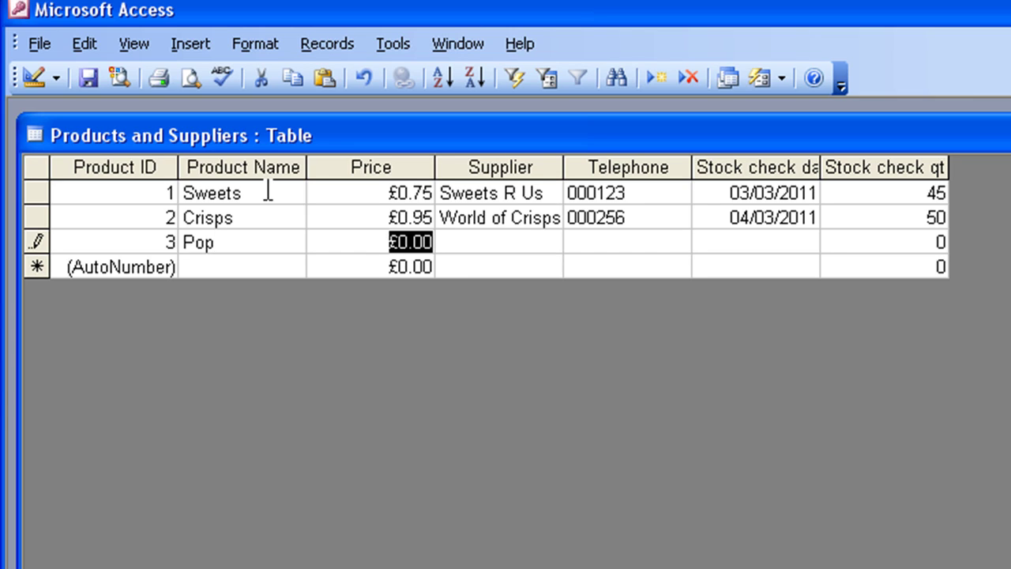
pyautogui.write('1.50')
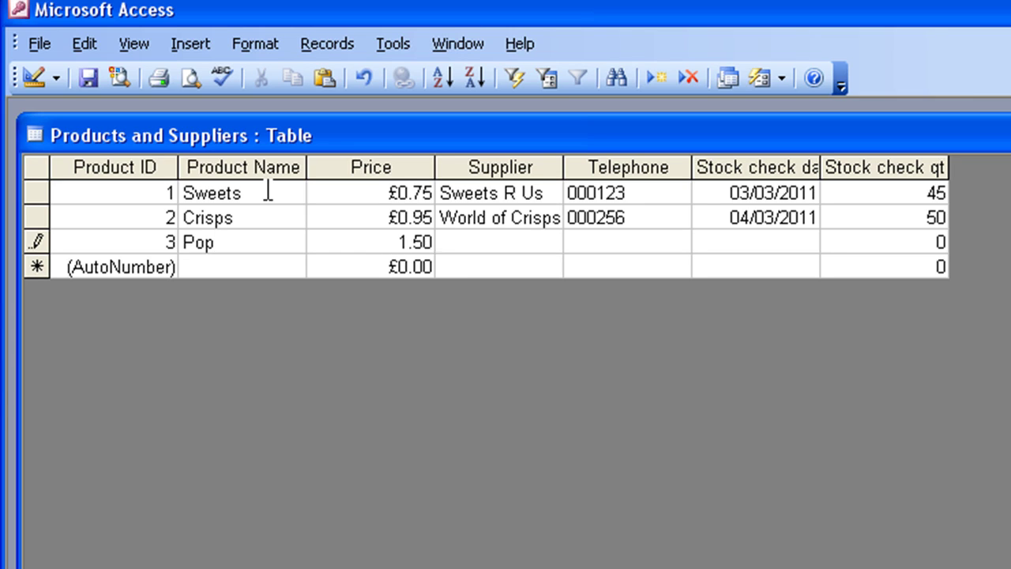
pyautogui.press('Tab')
pyautogui.write('Fizzy Things')
pyautogui.press('Tab')
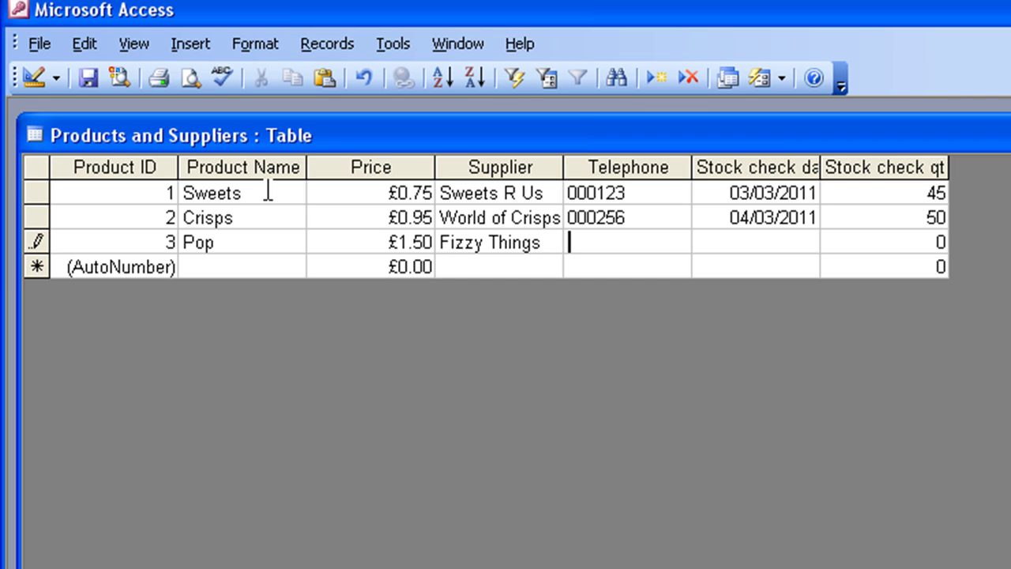
# - Complete the Pop record with the supplier's telephone number, stock check date 04/05/2011 and stock check qty 70
pyautogui.write('000654')
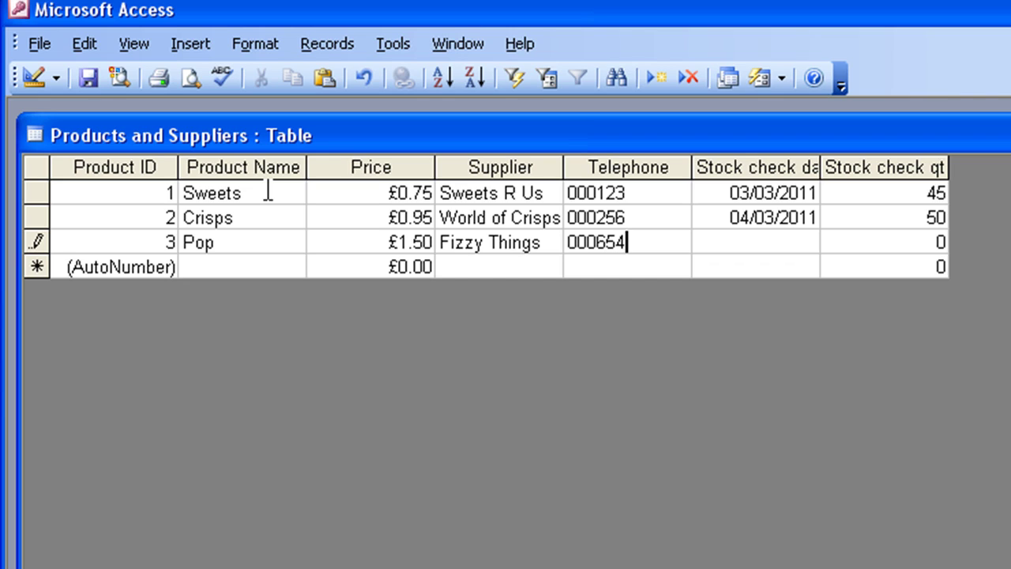
pyautogui.press('Tab')
pyautogui.write('4/05/2011')
pyautogui.press('Tab')
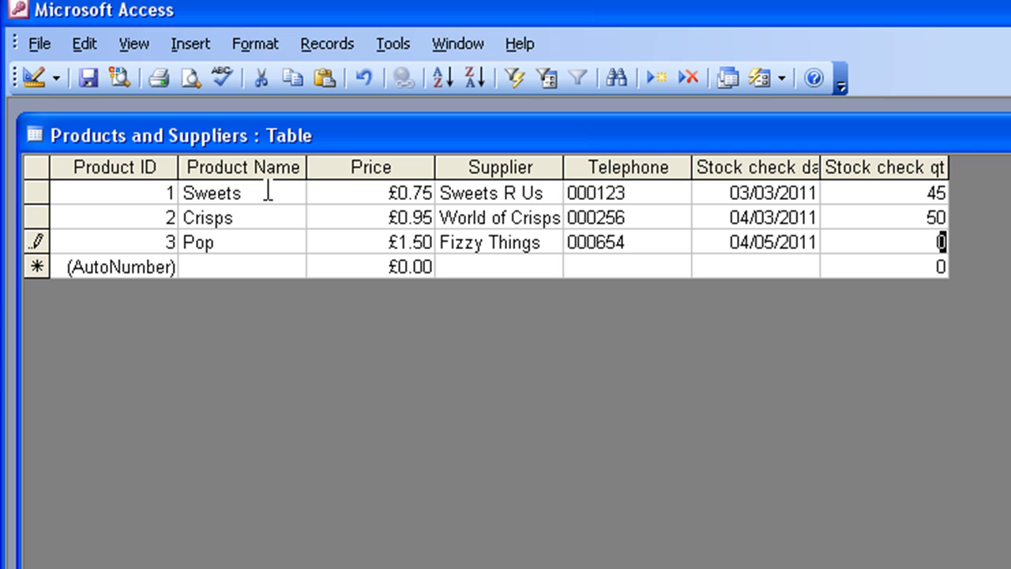
pyautogui.write('70')
pyautogui.press('Tab')
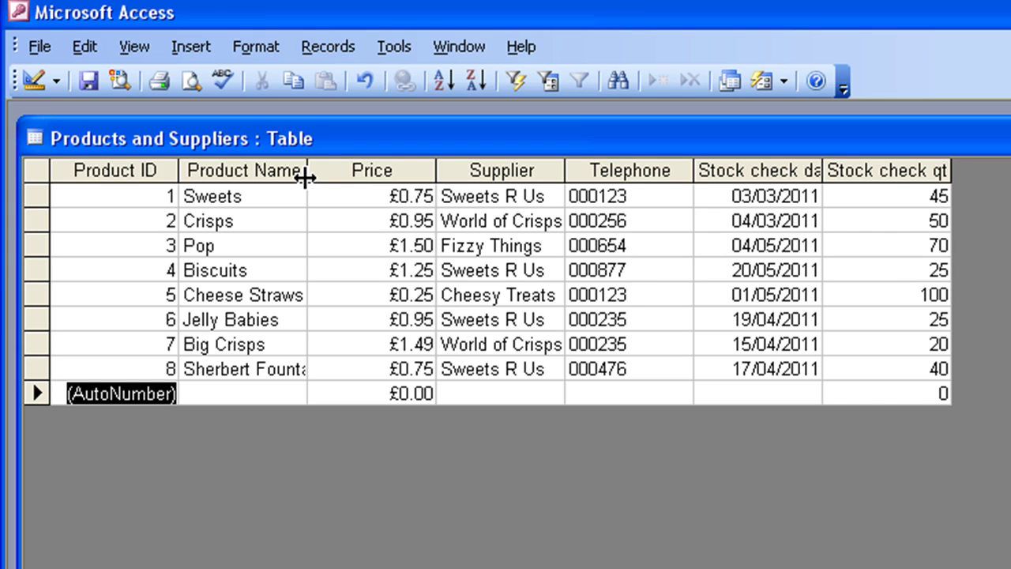
# - Widen the Product Name column so that the full name Sherbert Fountain fits
pyautogui.moveTo(305, 178); pyautogui.dragTo(332, 181)
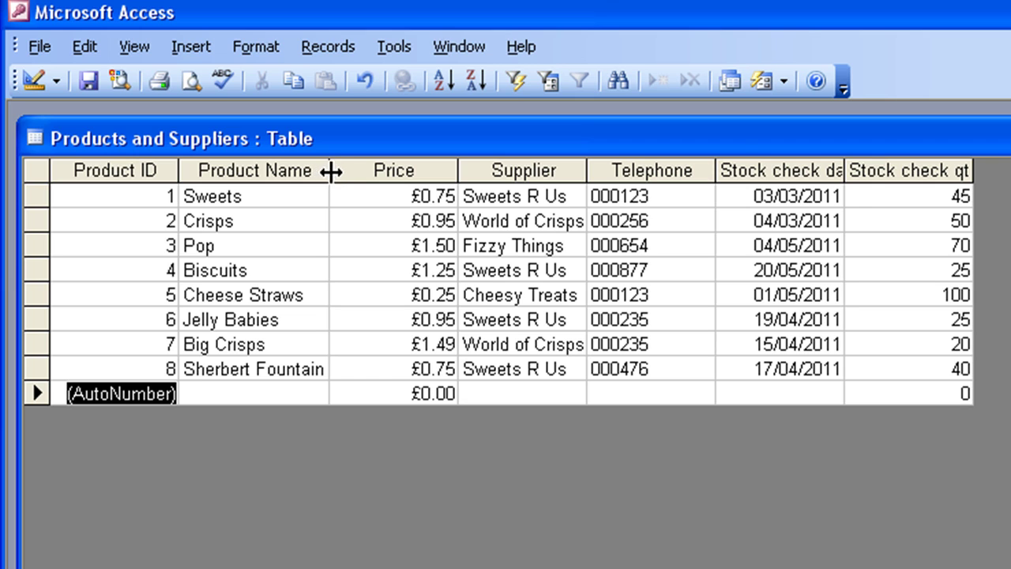
# - Widen the Product Name column, fit the stock check columns to their full headings, and close the Products and Suppliers table
pyautogui.moveTo(332, 171); pyautogui.dragTo(348, 171)
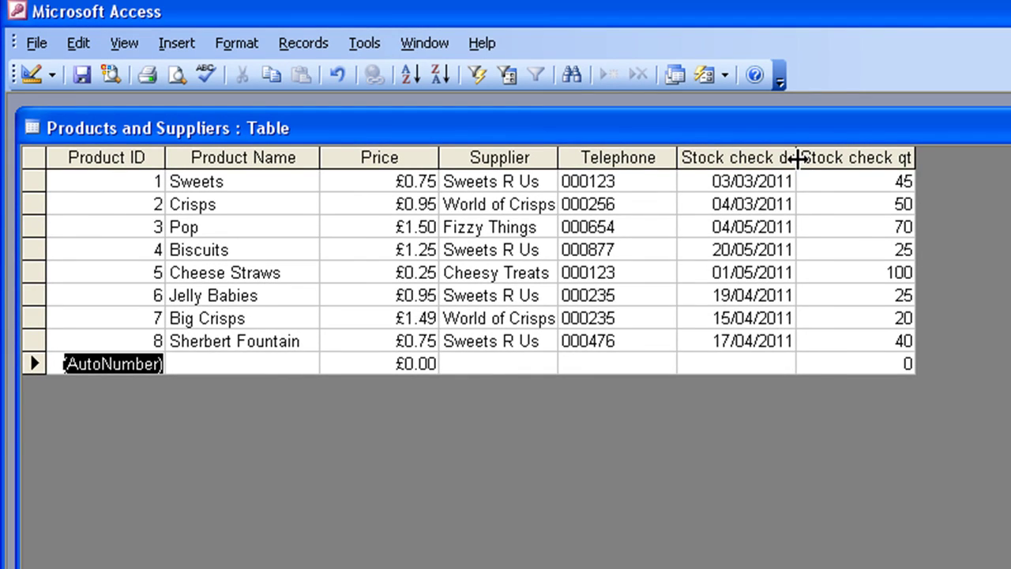
pyautogui.doubleClick(797, 158)
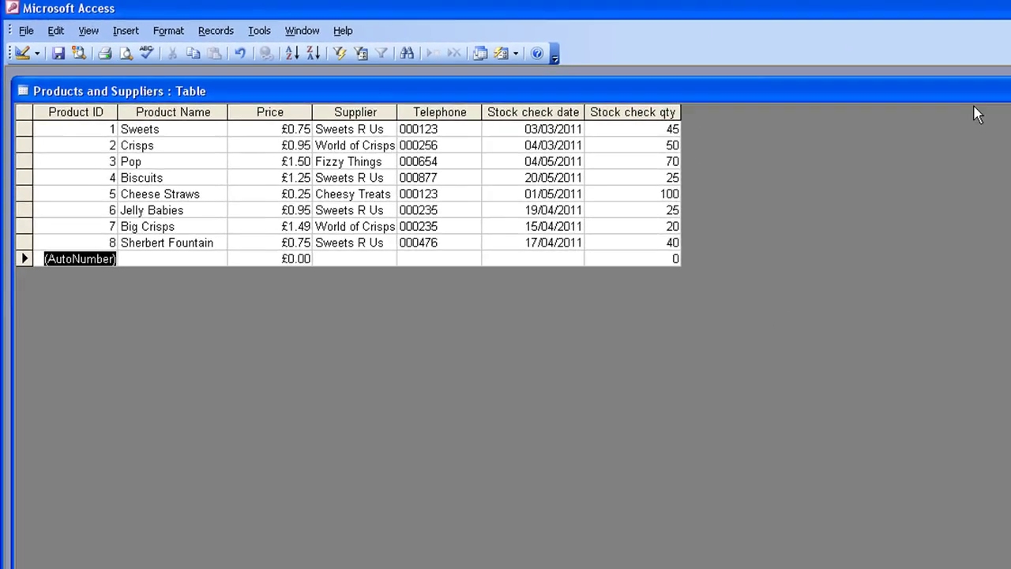
pyautogui.click(996, 82)
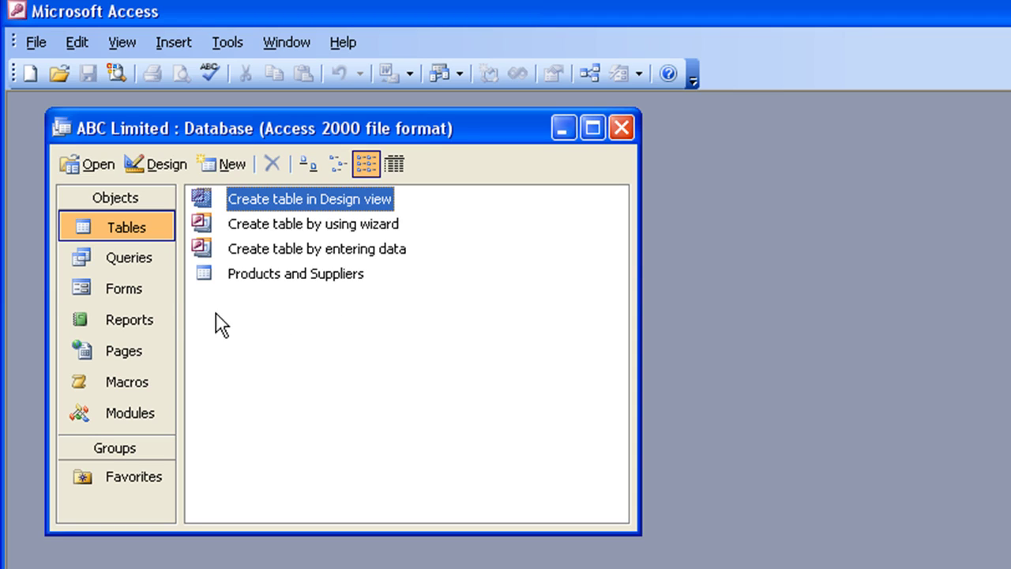
# - Start a new form with the Form Wizard, using the Products and Suppliers table as its data source
pyautogui.click(126, 288)
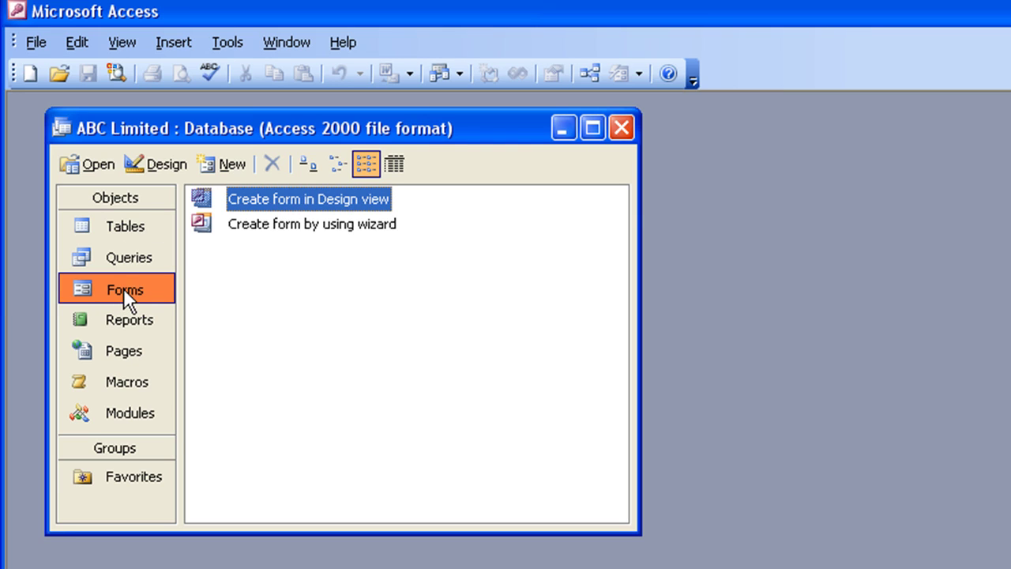
pyautogui.click(232, 164)
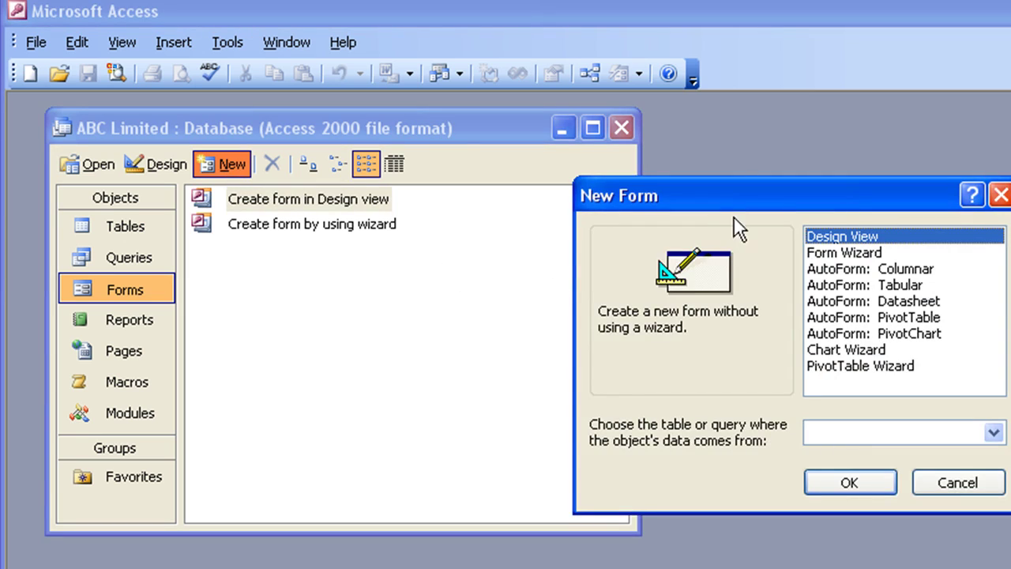
pyautogui.moveTo(746, 197); pyautogui.dragTo(487, 183)
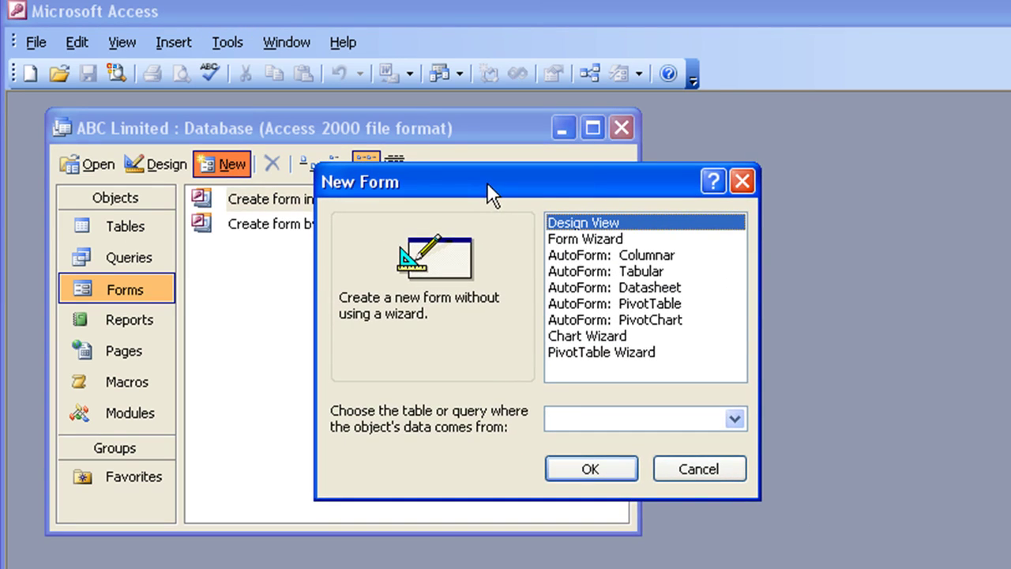
pyautogui.click(562, 241)
pyautogui.click(735, 425)
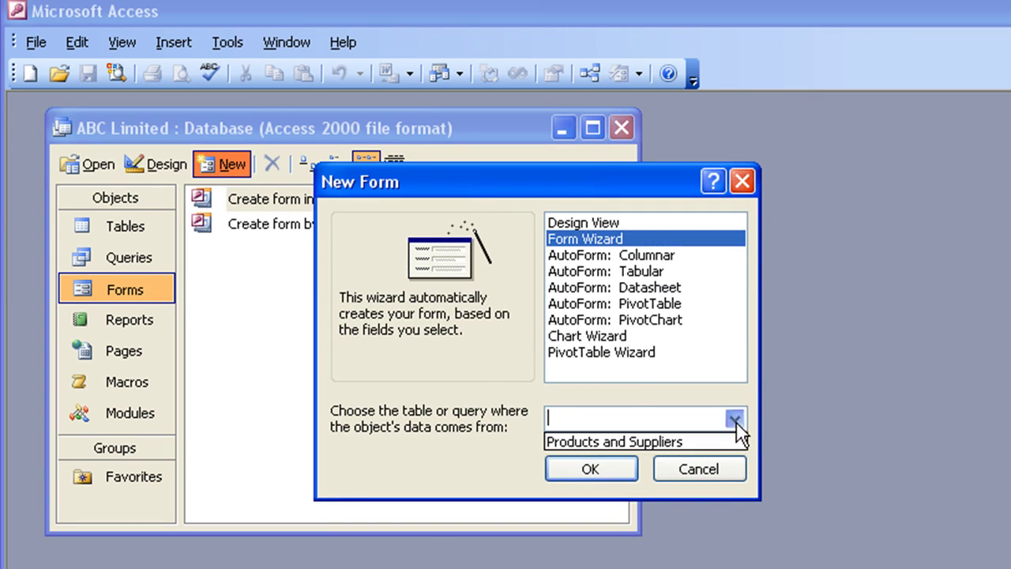
pyautogui.click(580, 440)
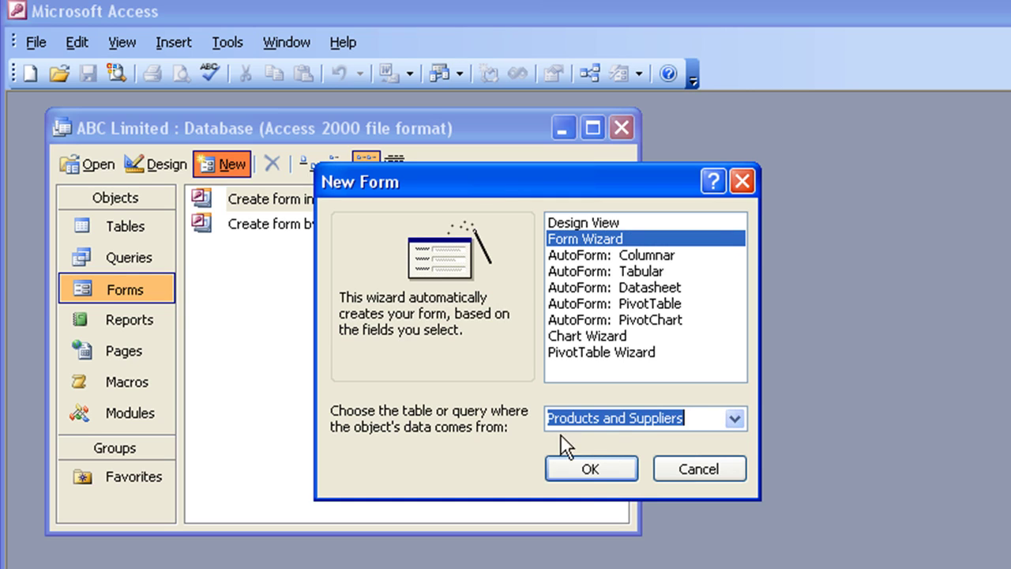
pyautogui.click(604, 469)
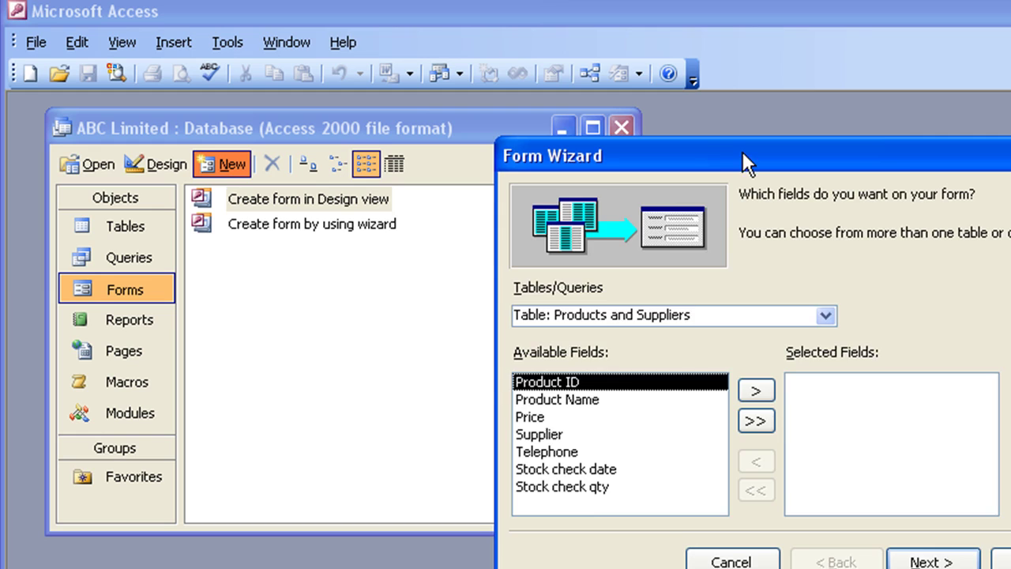
# - Include all available fields of the Products and Suppliers table on the form and finish the wizard with its default settings
pyautogui.moveTo(742, 152); pyautogui.dragTo(590, 123)
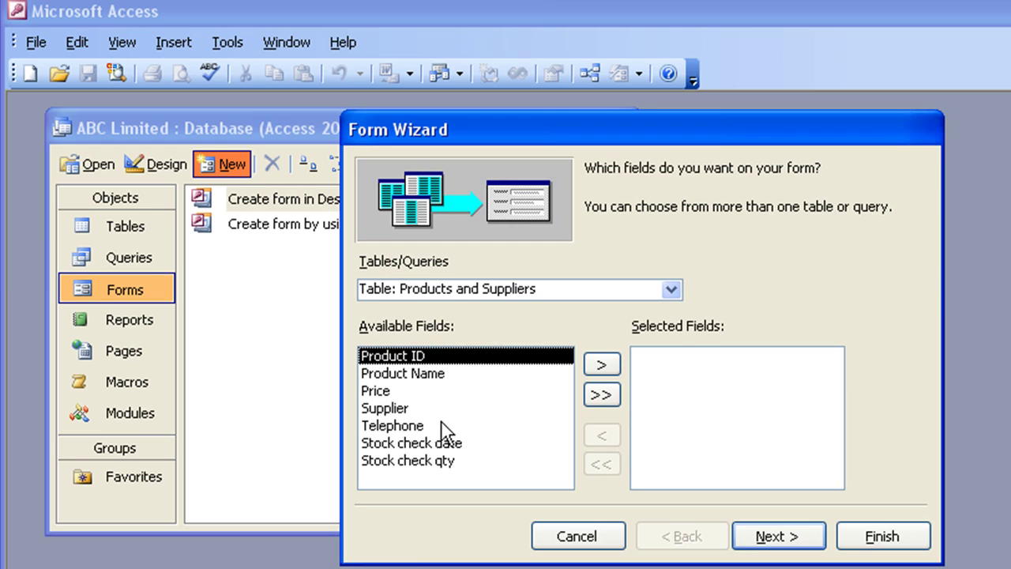
pyautogui.click(601, 394)
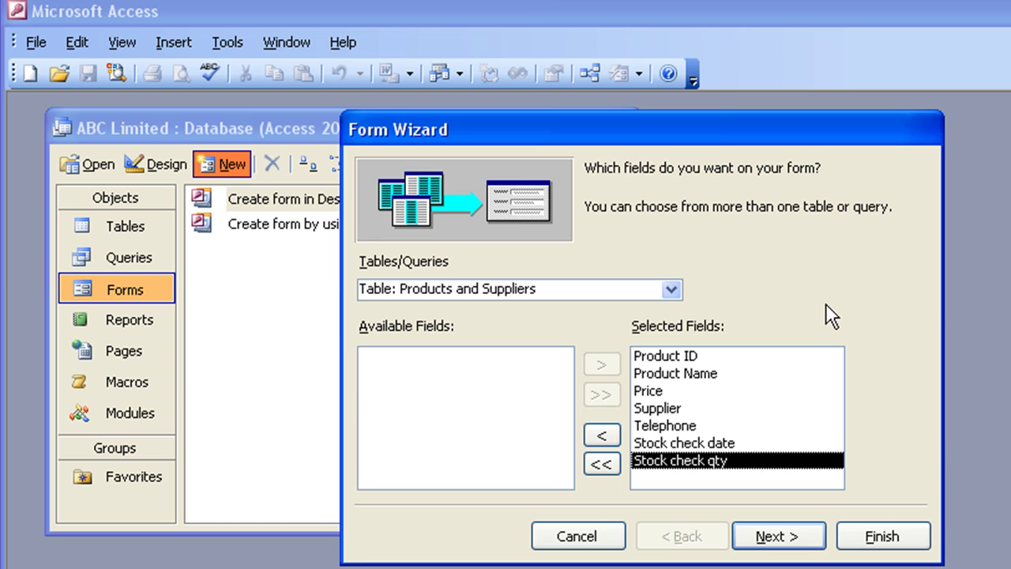
pyautogui.click(902, 539)
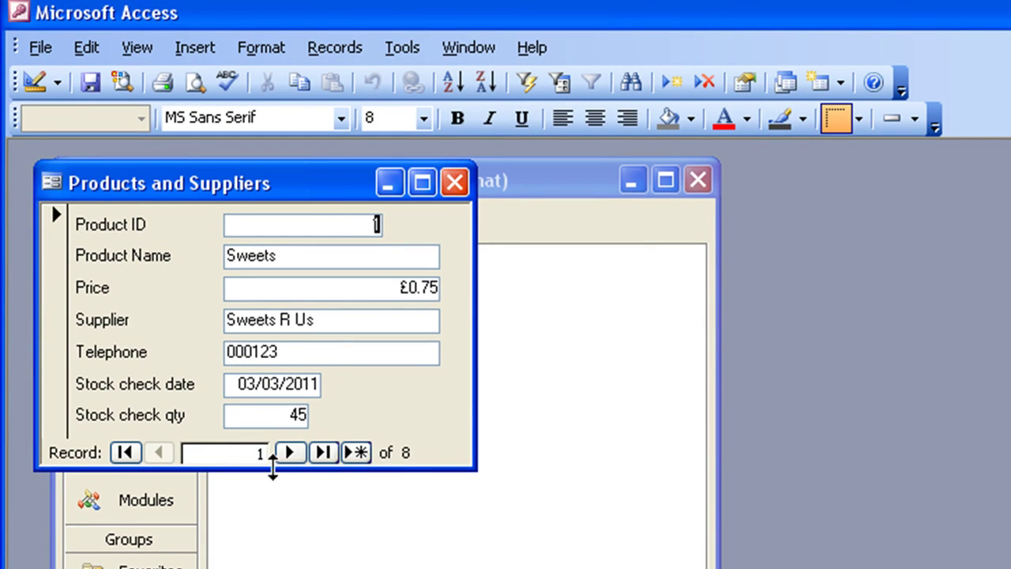
# - Browse forward and backward through the product records in the form one at a time
pyautogui.click(289, 454)
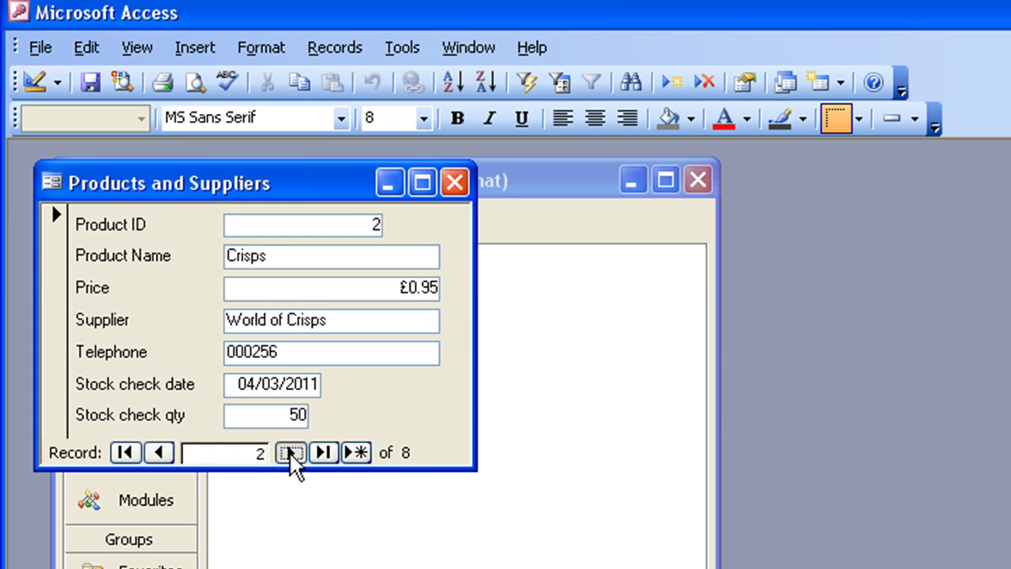
pyautogui.click(290, 453)
pyautogui.click(290, 453)
pyautogui.click(290, 453)
pyautogui.click(168, 456)
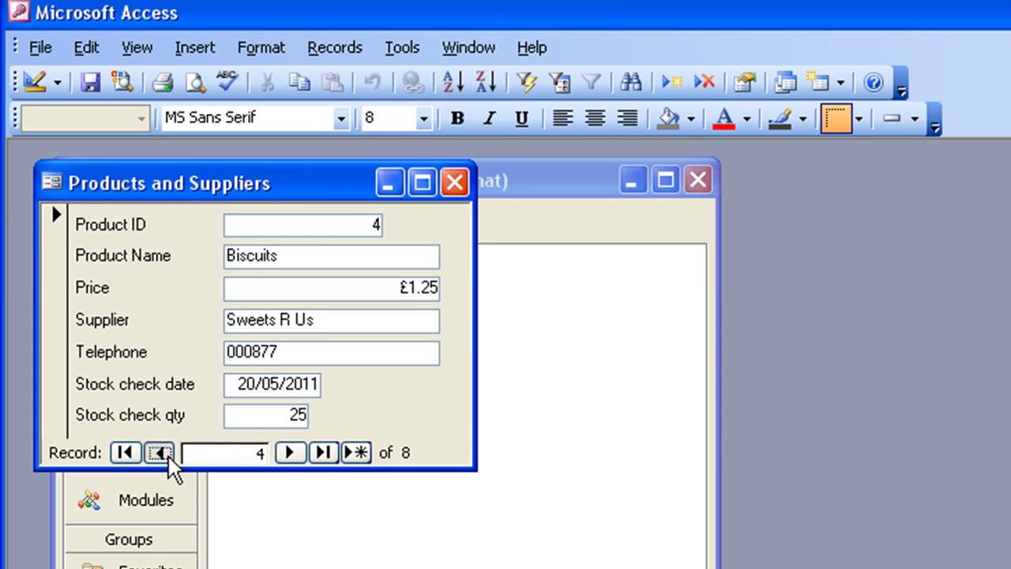
pyautogui.click(168, 456)
pyautogui.click(290, 454)
pyautogui.click(289, 453)
pyautogui.click(168, 456)
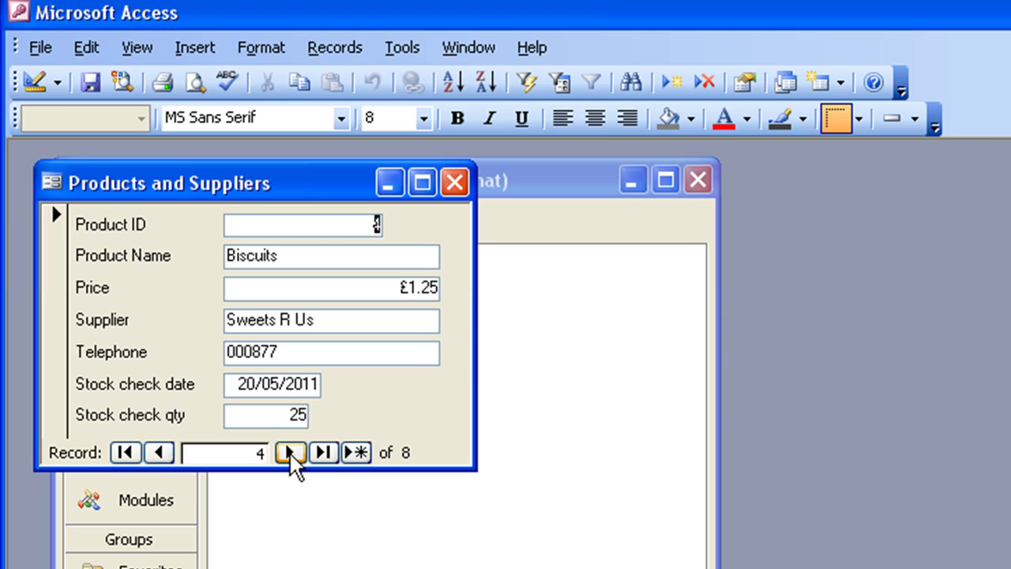
# - Jump to the first record, to the last record, and back through three records to Cheese Straws
pyautogui.click(126, 453)
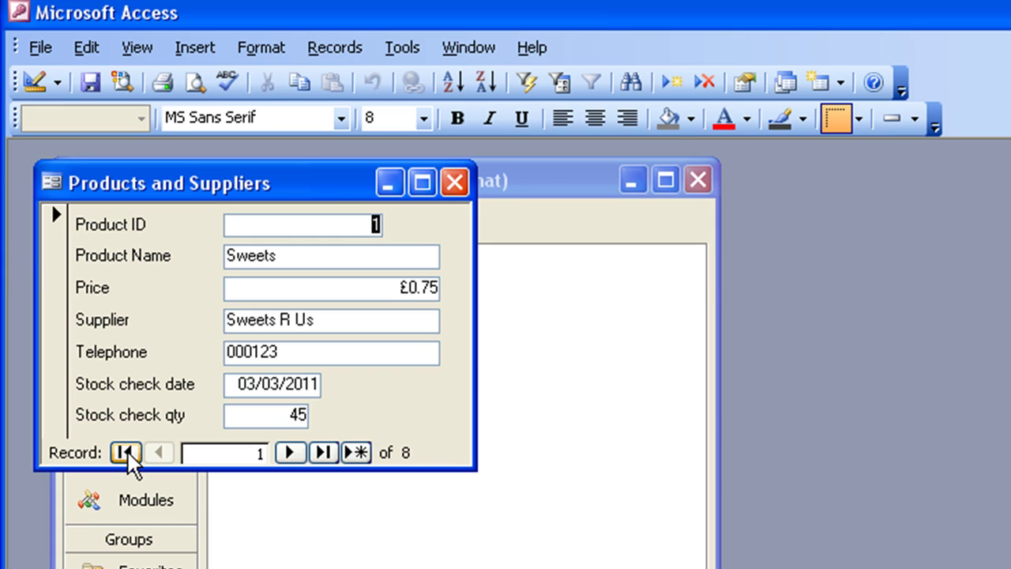
pyautogui.click(323, 452)
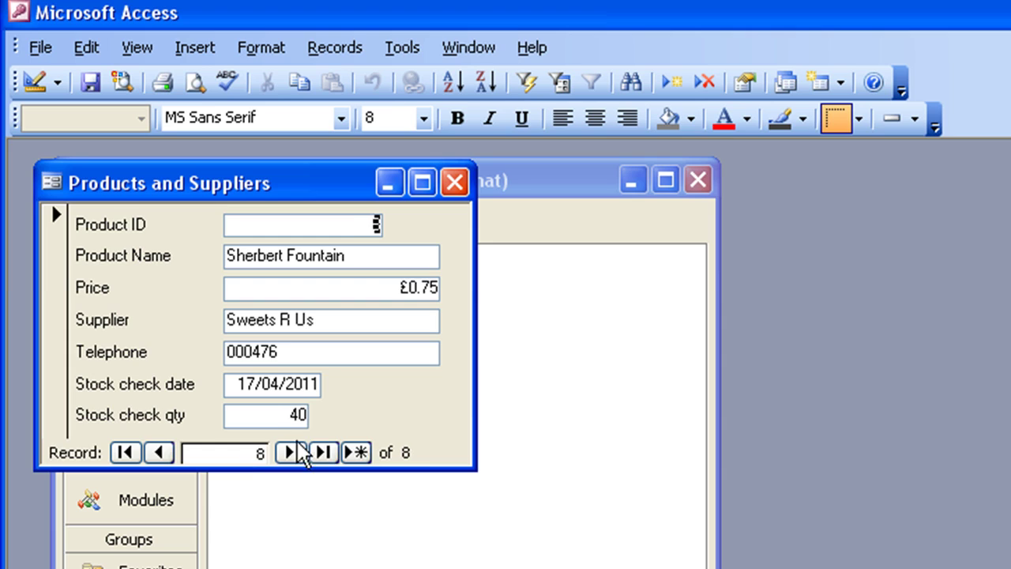
pyautogui.click(163, 454)
pyautogui.click(164, 454)
pyautogui.click(164, 454)
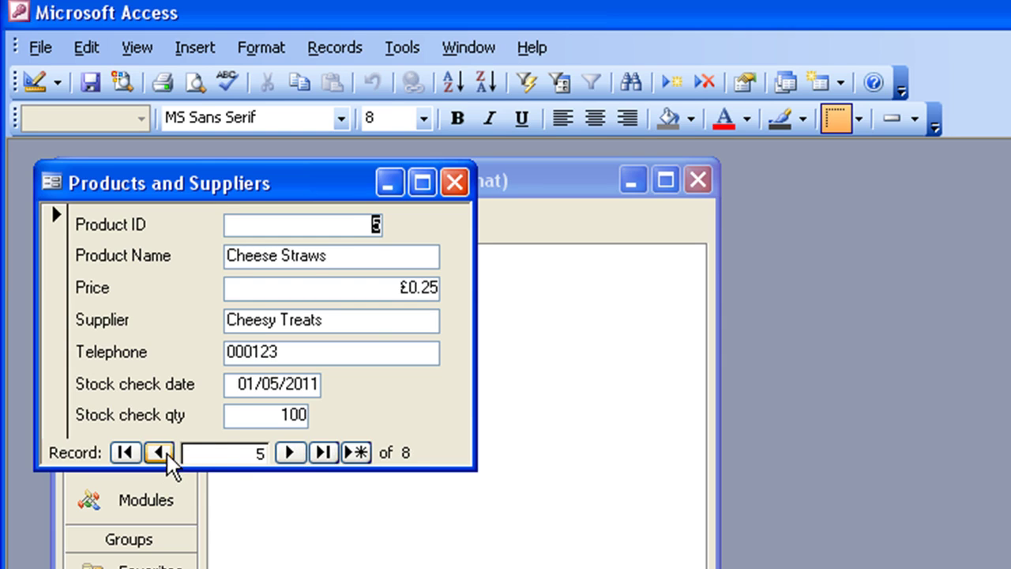
# - Start a new record in the form with product name Cola Cubes, price £0.85 and supplier Fizzy Things
pyautogui.click(360, 452)
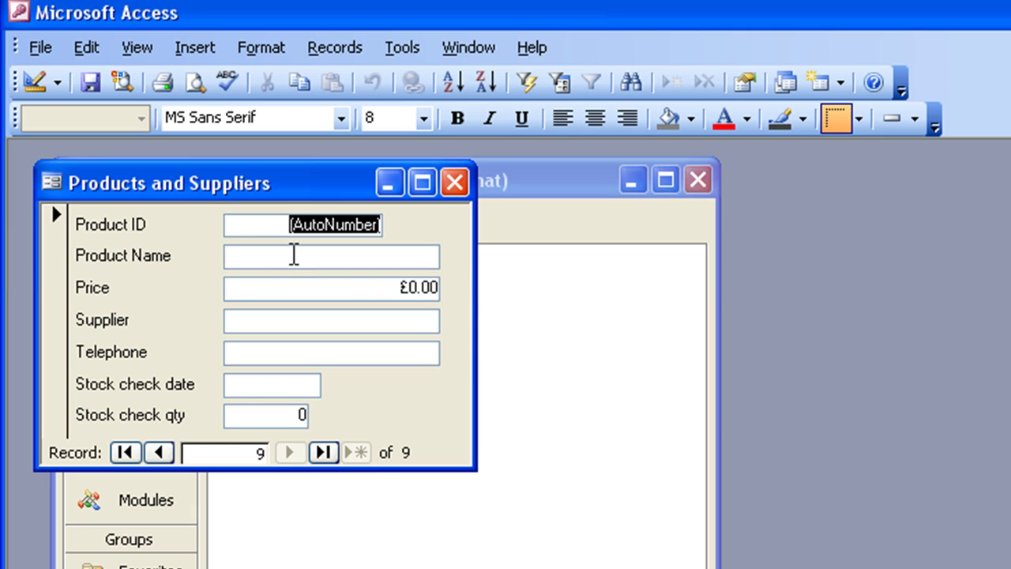
pyautogui.click(293, 254)
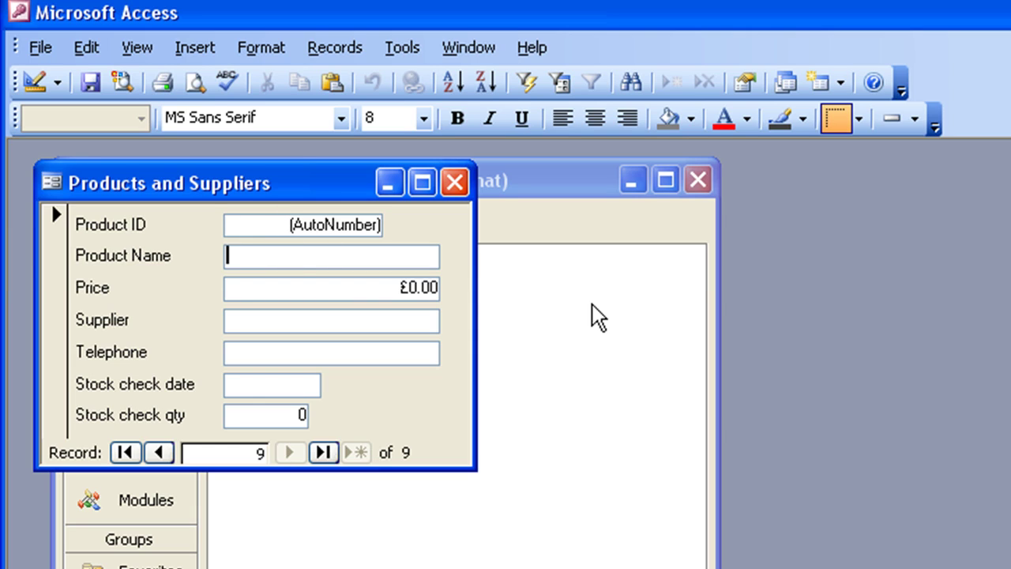
pyautogui.write('Cola C')
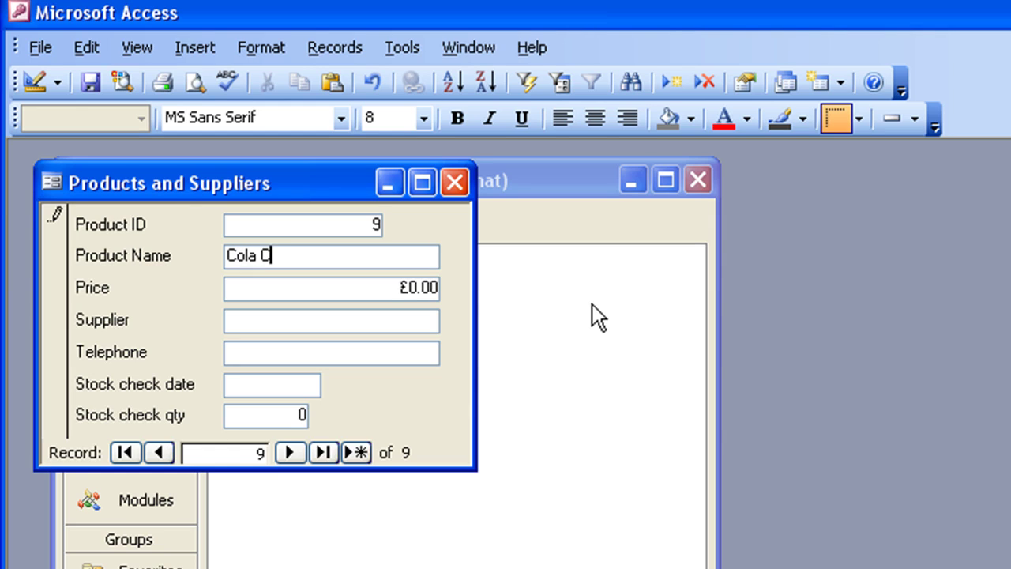
pyautogui.write('ubes')
pyautogui.press('Tab')
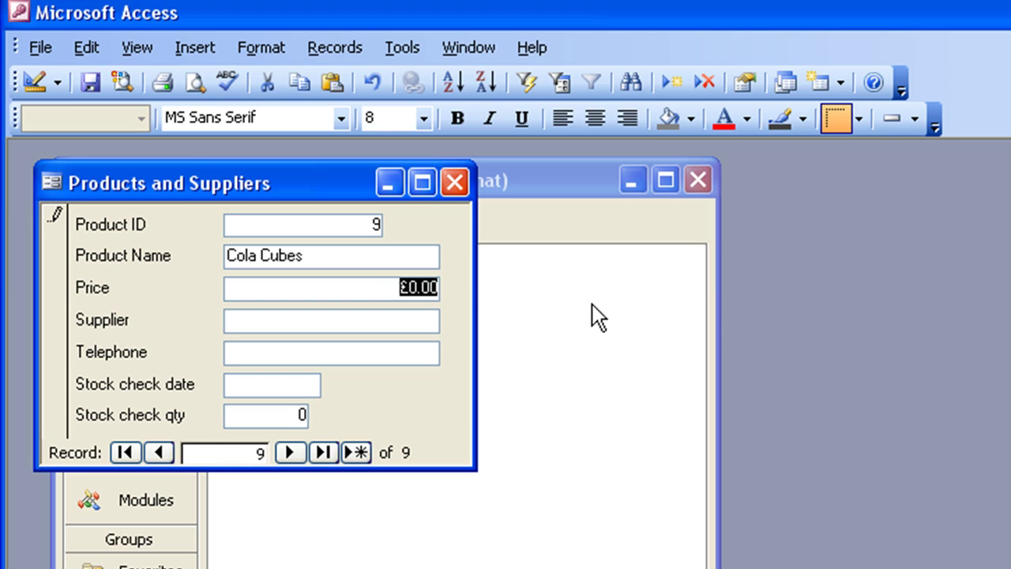
pyautogui.write('.85')
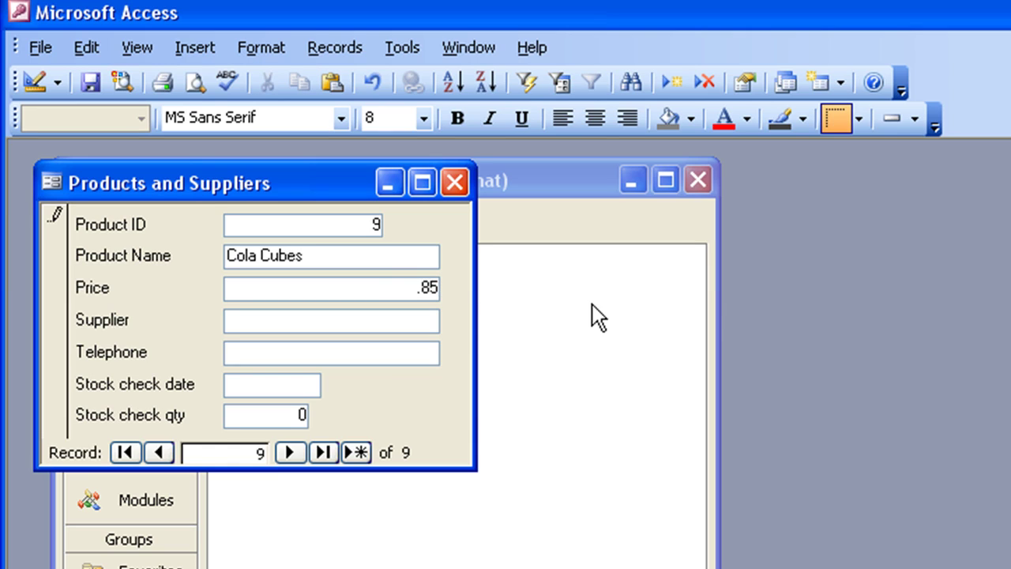
pyautogui.press('Tab')
pyautogui.write('Fizzy Things')
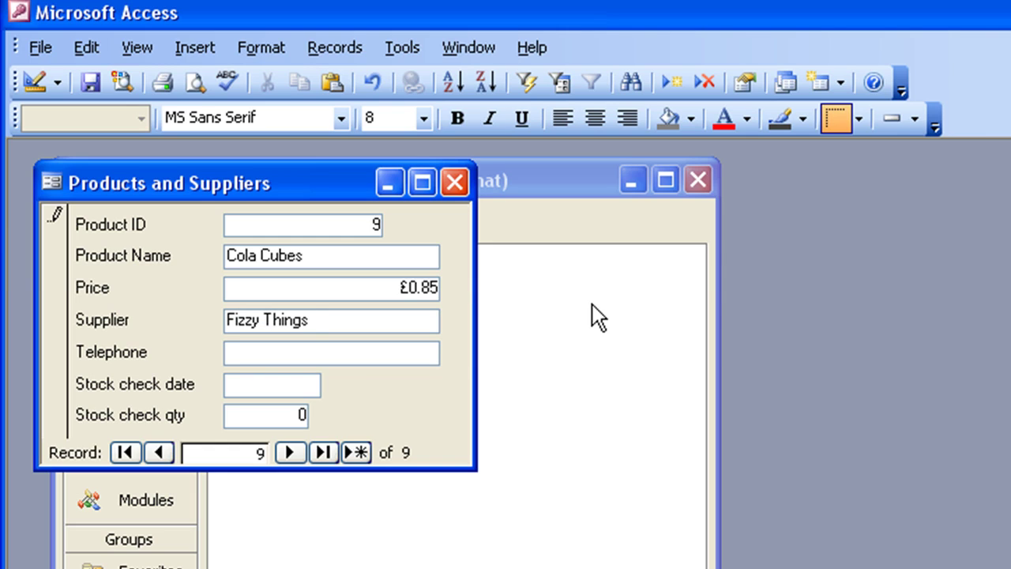
# - Complete the Cola Cubes record with the supplier's telephone number, stock check date 05/05/2011 and stock check qty 25
pyautogui.press('Tab')
pyautogui.write('000654')
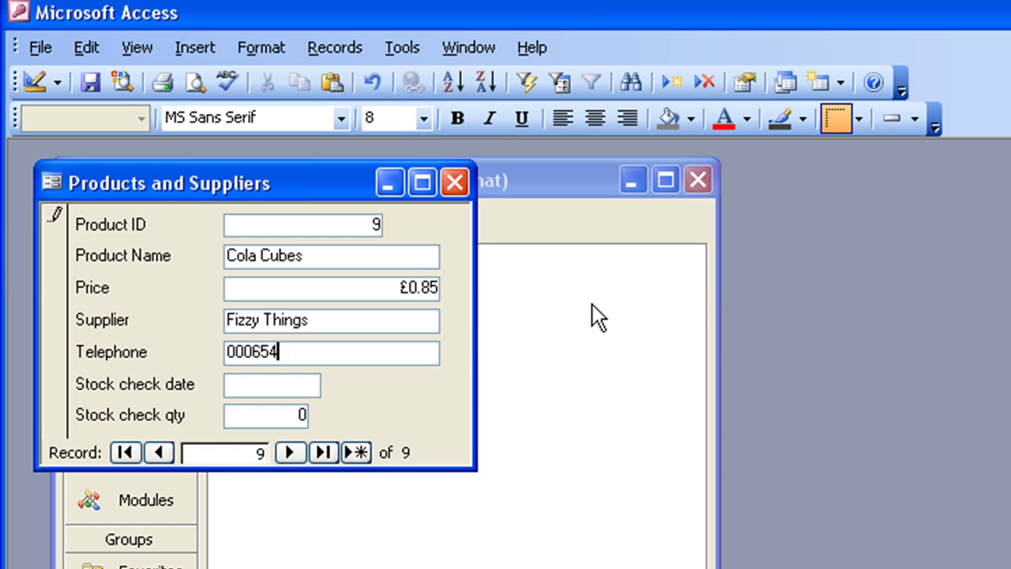
pyautogui.press('Tab')
pyautogui.write('5/5/2011')
pyautogui.press('Tab')
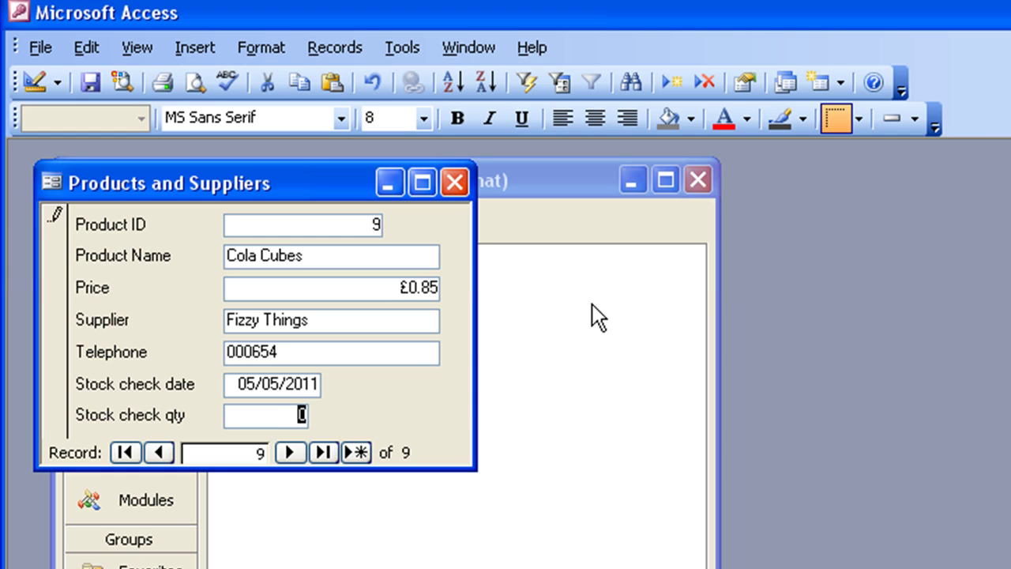
pyautogui.write('25')
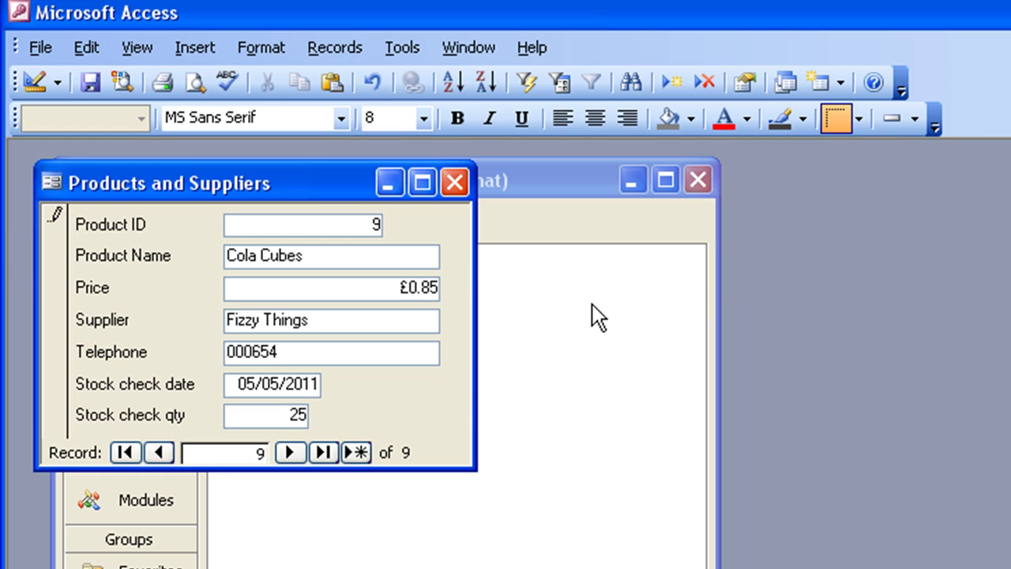
pyautogui.press('Tab')
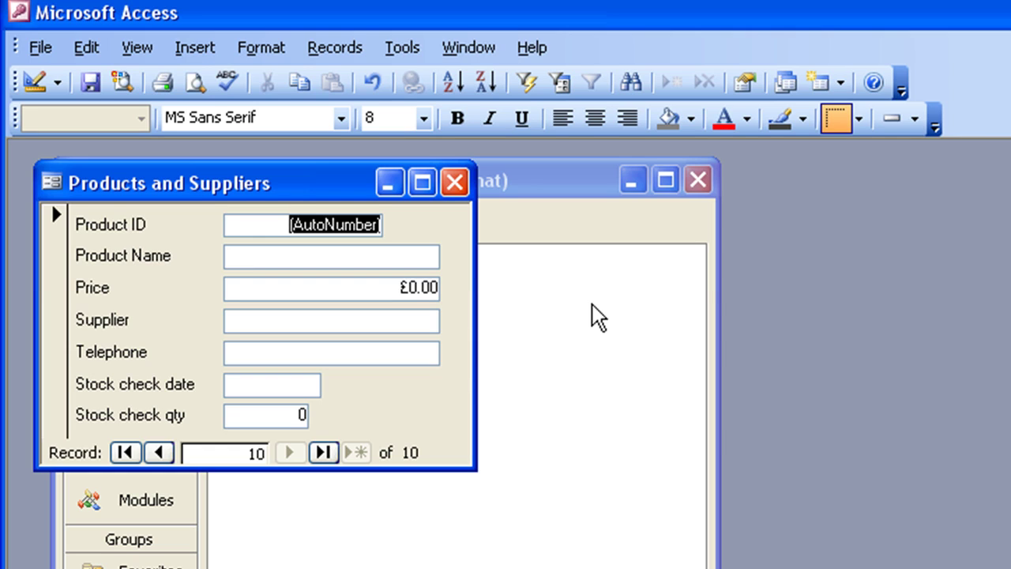
# - Return to the Cola Cubes record, set its stock check qty to 30 and refresh the records
pyautogui.click(169, 460)
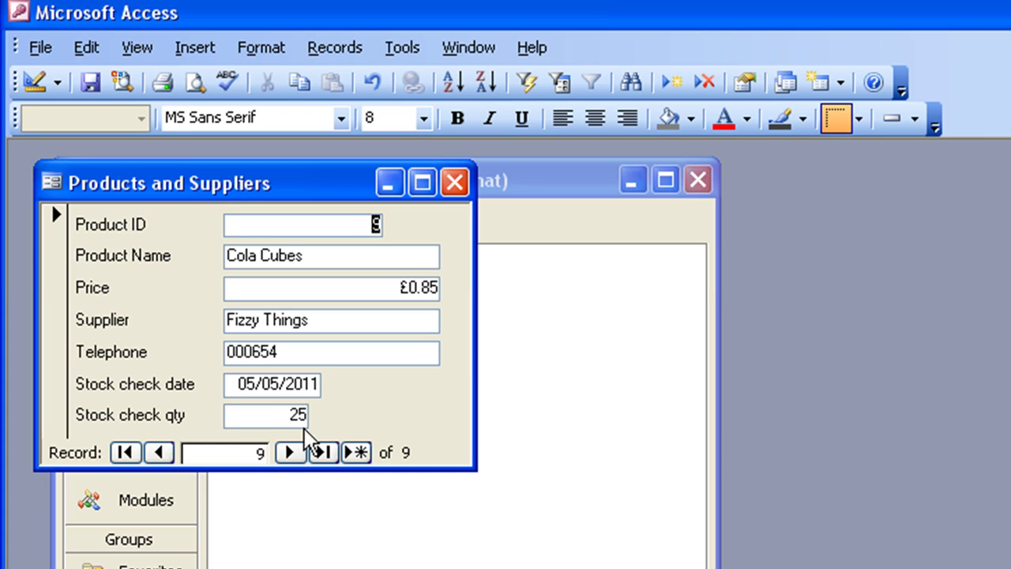
pyautogui.click(265, 417)
pyautogui.doubleClick(264, 418)
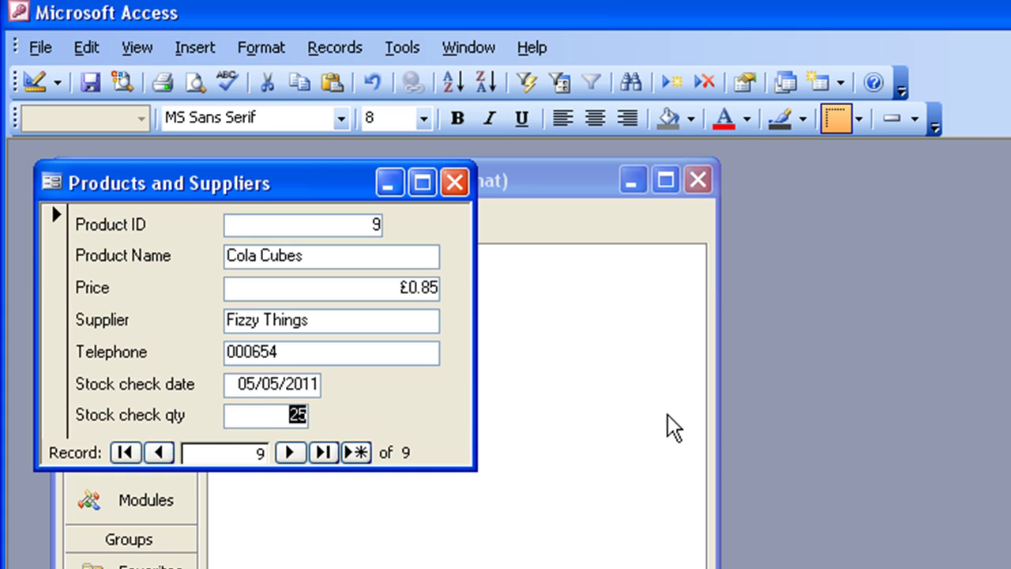
pyautogui.write('30')
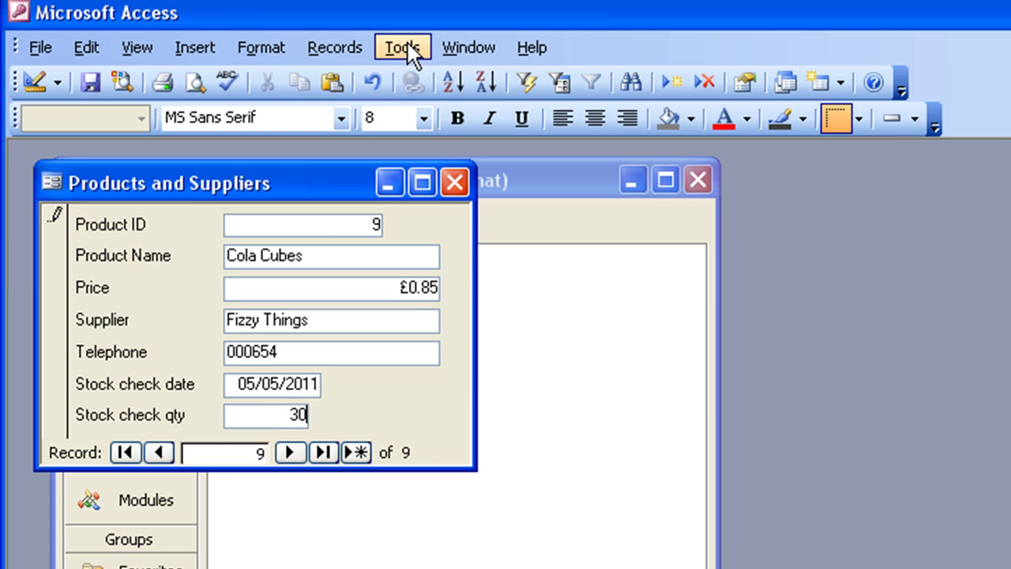
pyautogui.click(344, 47)
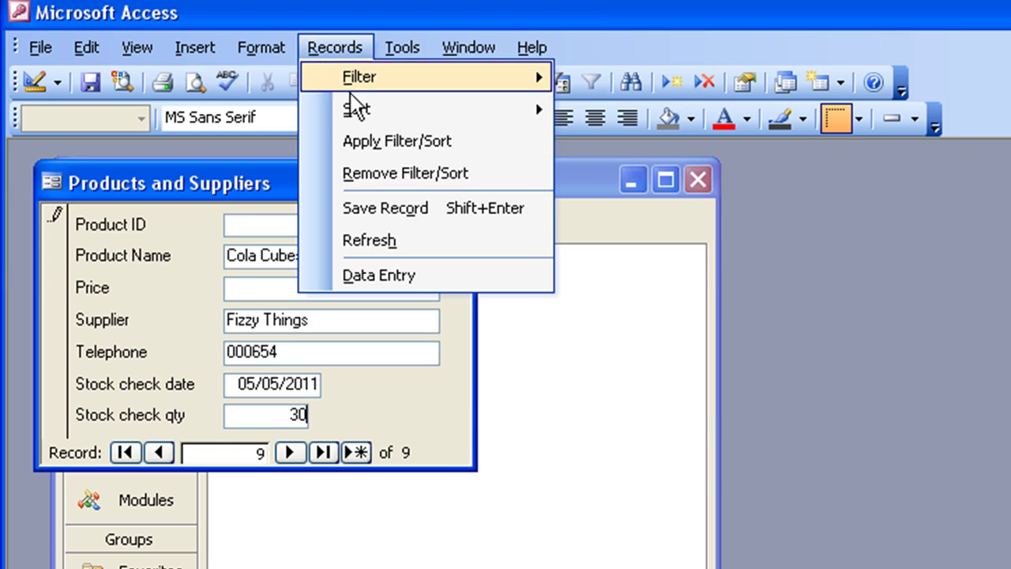
pyautogui.click(389, 240)
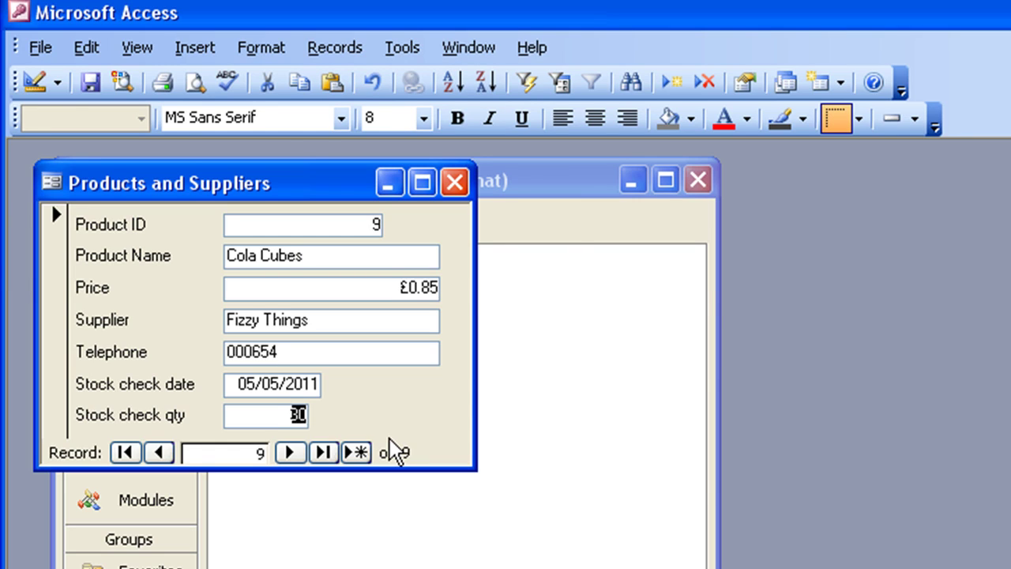
# - Close the form, open the Products and Suppliers table to check the Cola Cubes record, and close the table
pyautogui.click(455, 183)
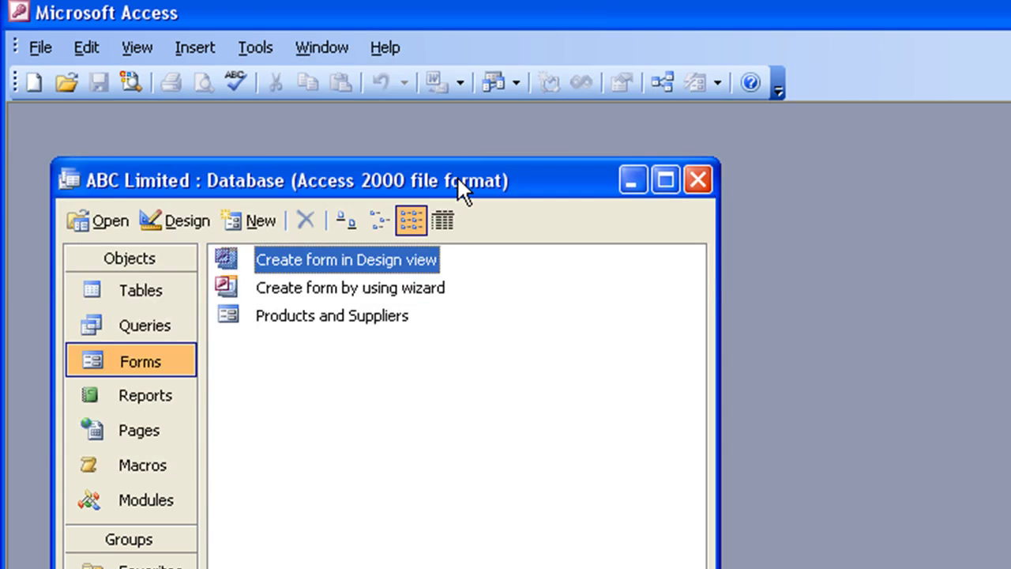
pyautogui.click(138, 294)
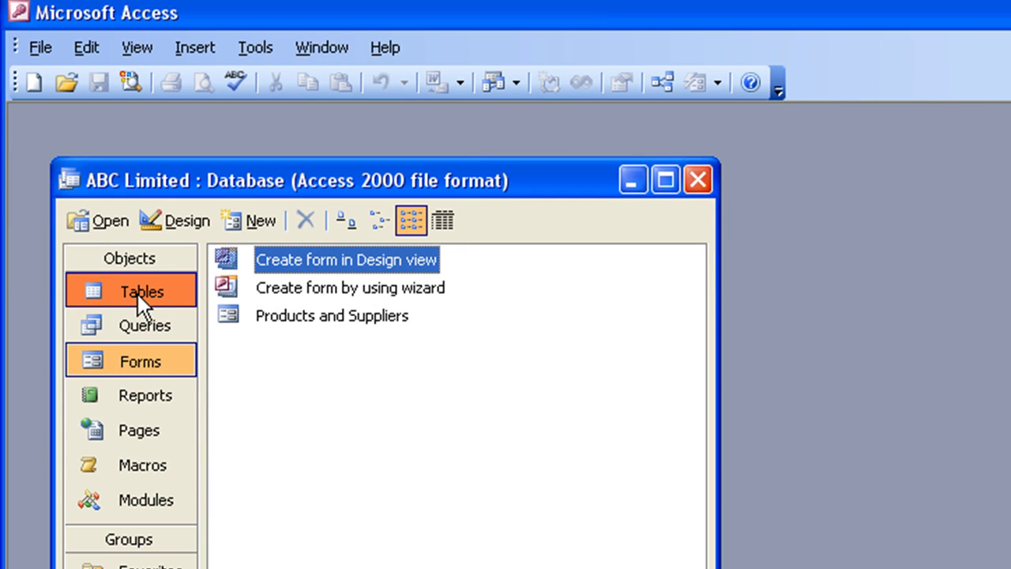
pyautogui.doubleClick(255, 353)
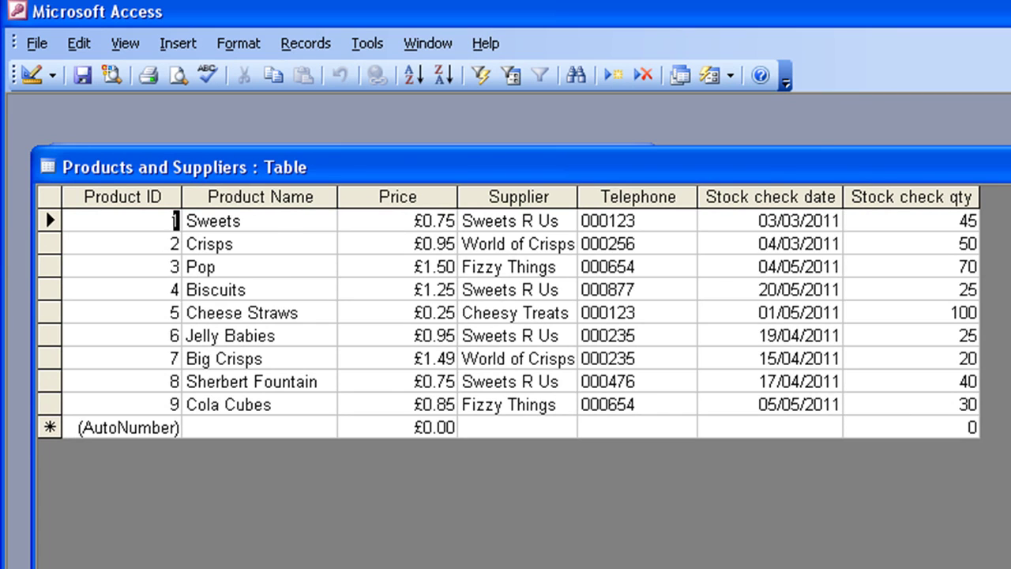
pyautogui.hotkey('ctrl', 'w')
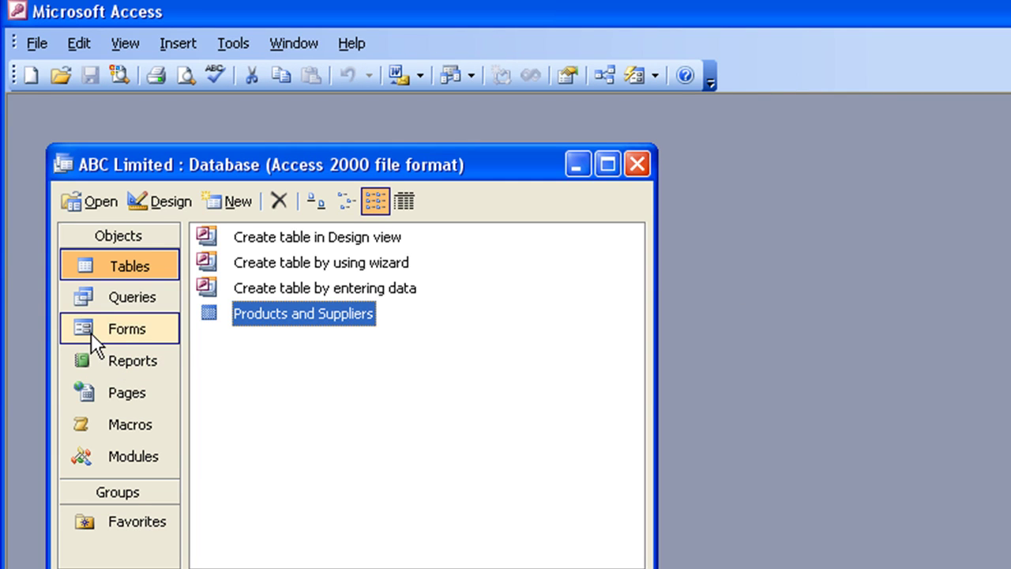
# - Create a new query in Design View based on the Products and Suppliers table
pyautogui.click(90, 332)
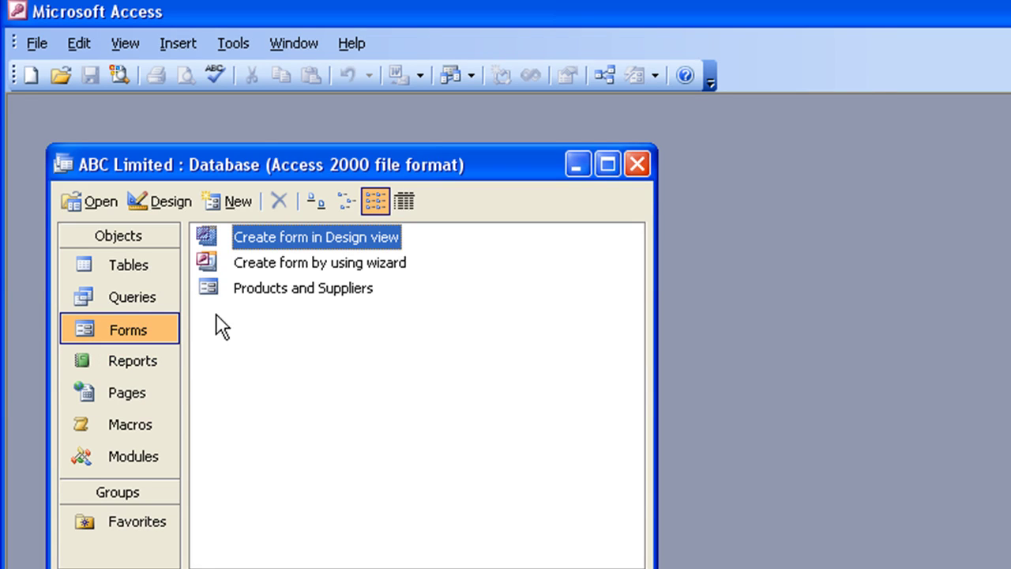
pyautogui.click(130, 300)
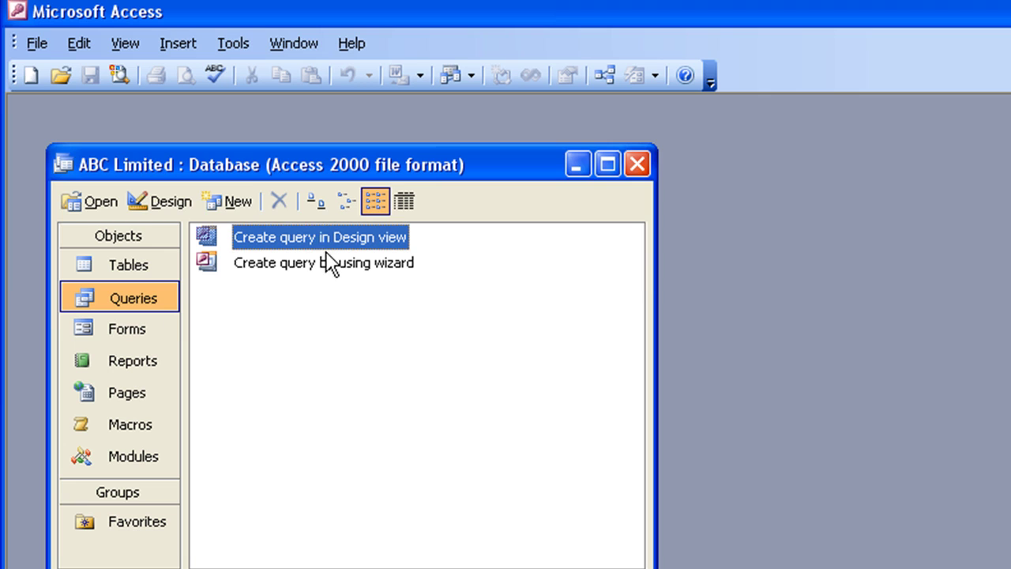
pyautogui.click(230, 198)
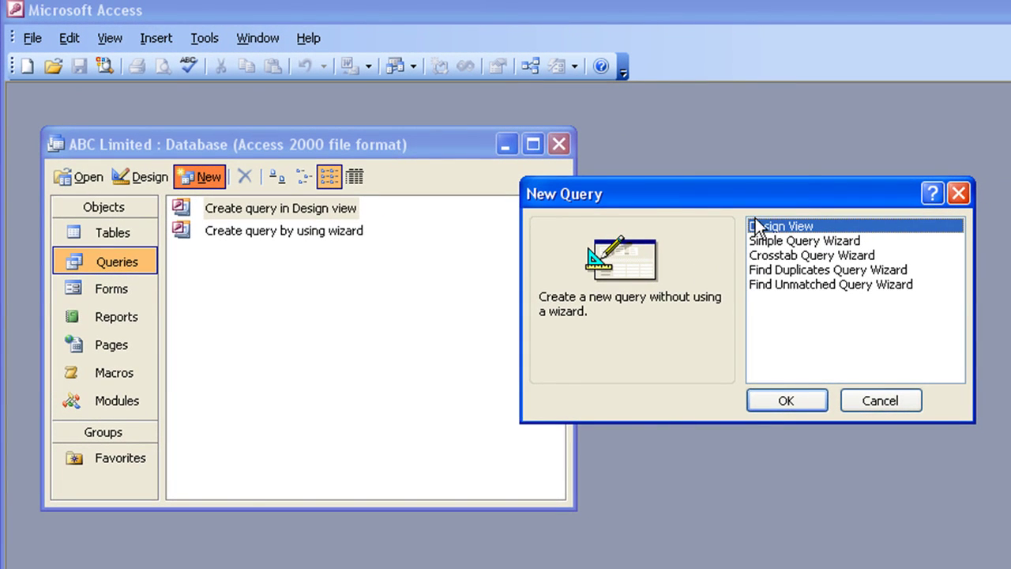
pyautogui.click(787, 400)
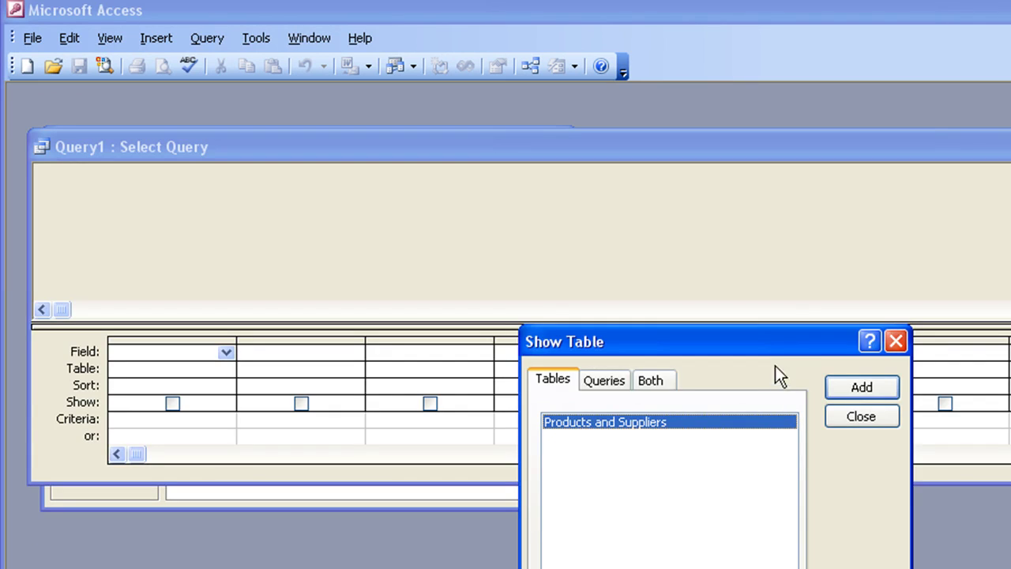
pyautogui.moveTo(781, 338); pyautogui.dragTo(698, 351)
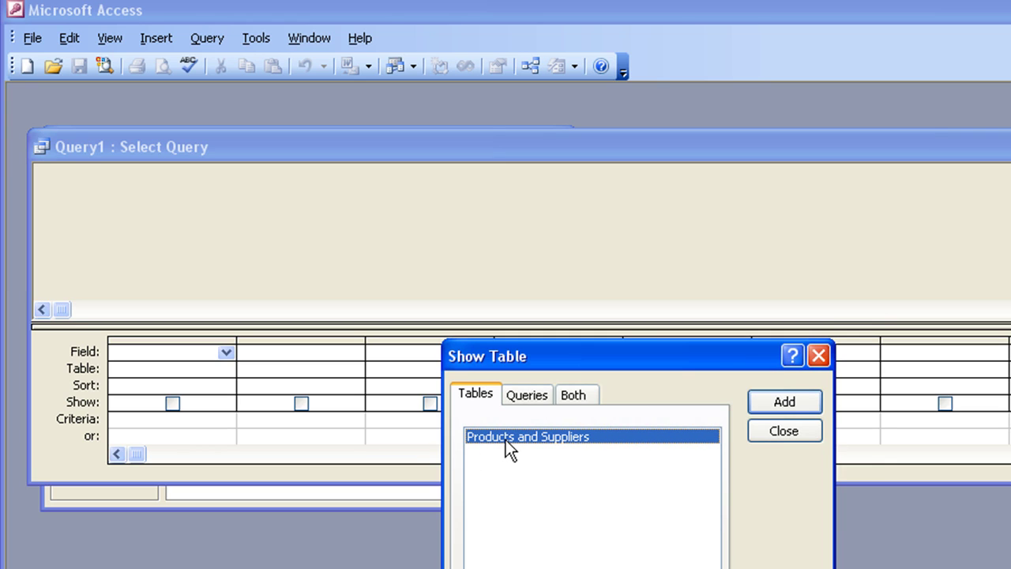
pyautogui.click(772, 406)
pyautogui.click(782, 437)
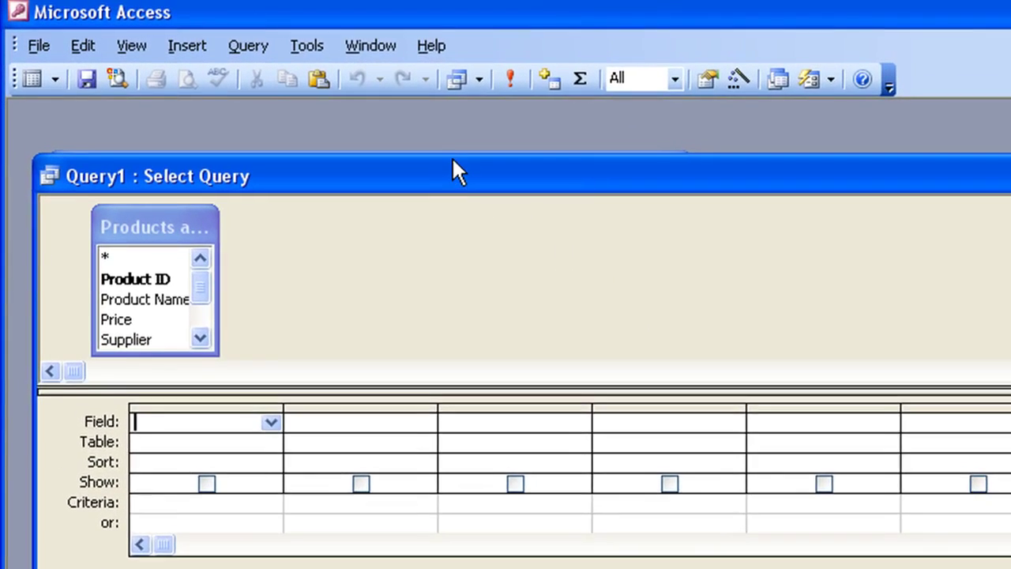
# - Add all fields of the Products and Suppliers table to the query using the asterisk entry, and run the query
pyautogui.click(145, 220)
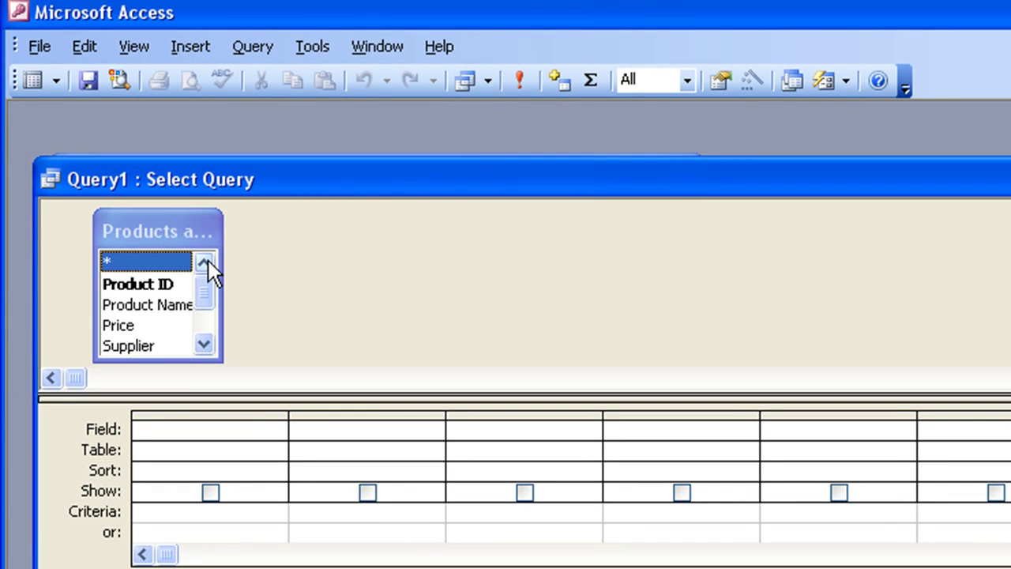
pyautogui.moveTo(210, 292)
pyautogui.mouseDown()
pyautogui.moveTo(199, 321)
pyautogui.moveTo(207, 284)
pyautogui.mouseUp()
pyautogui.moveTo(131, 286)
pyautogui.mouseDown()
pyautogui.moveTo(211, 417)
pyautogui.moveTo(203, 326)
pyautogui.moveTo(142, 266)
pyautogui.moveTo(130, 286)
pyautogui.mouseUp()
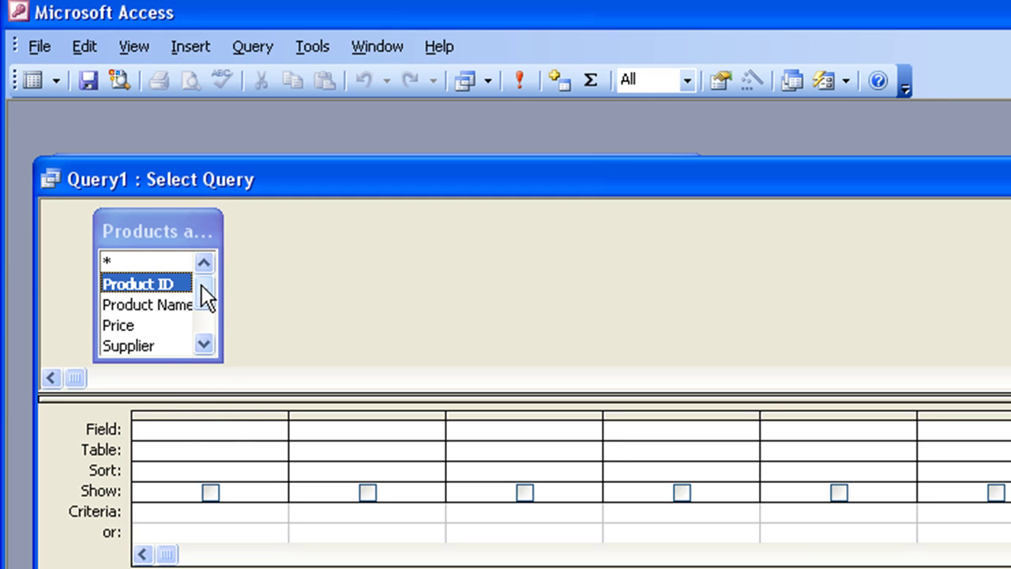
pyautogui.click(111, 263)
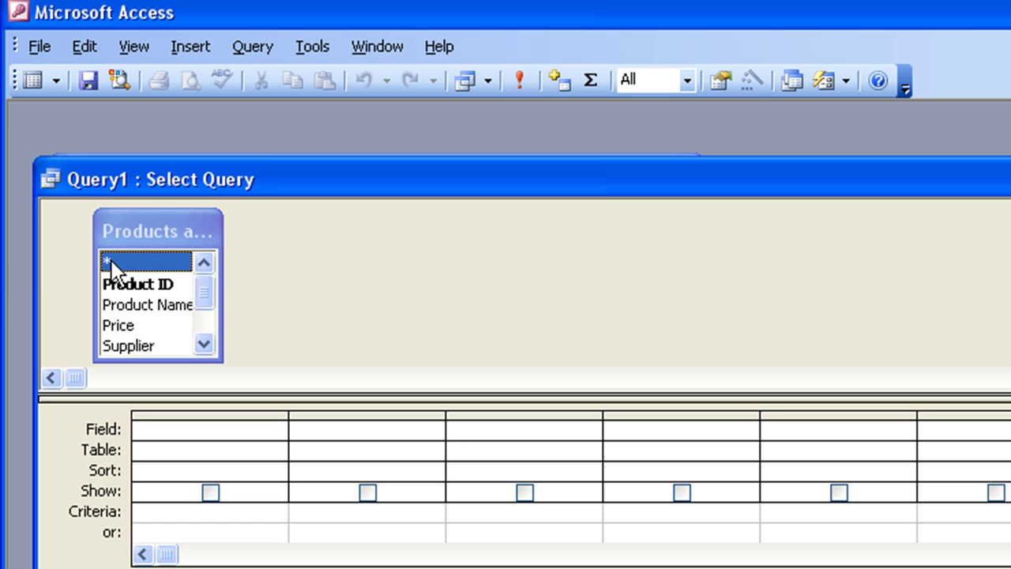
pyautogui.doubleClick(110, 264)
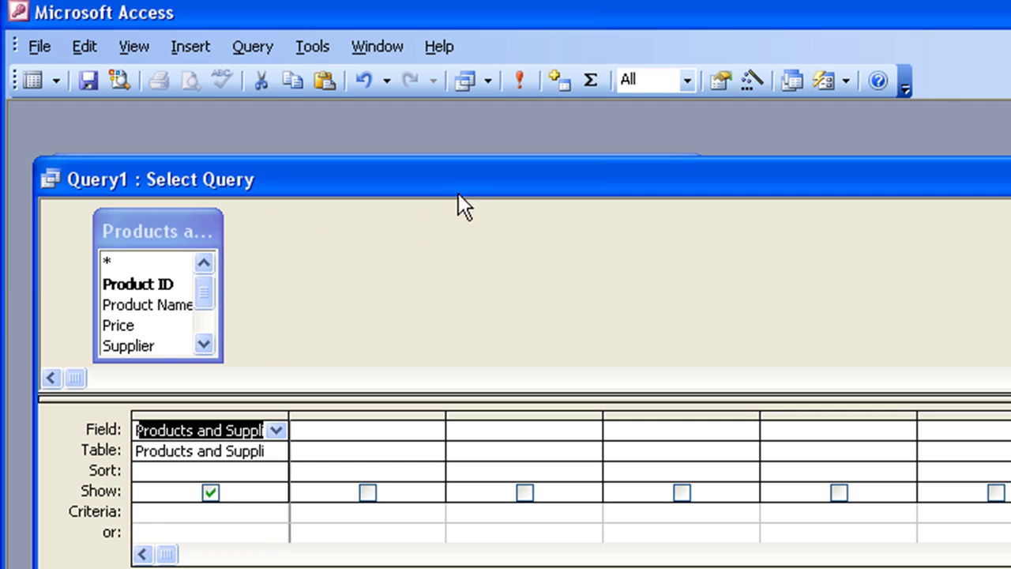
pyautogui.click(521, 82)
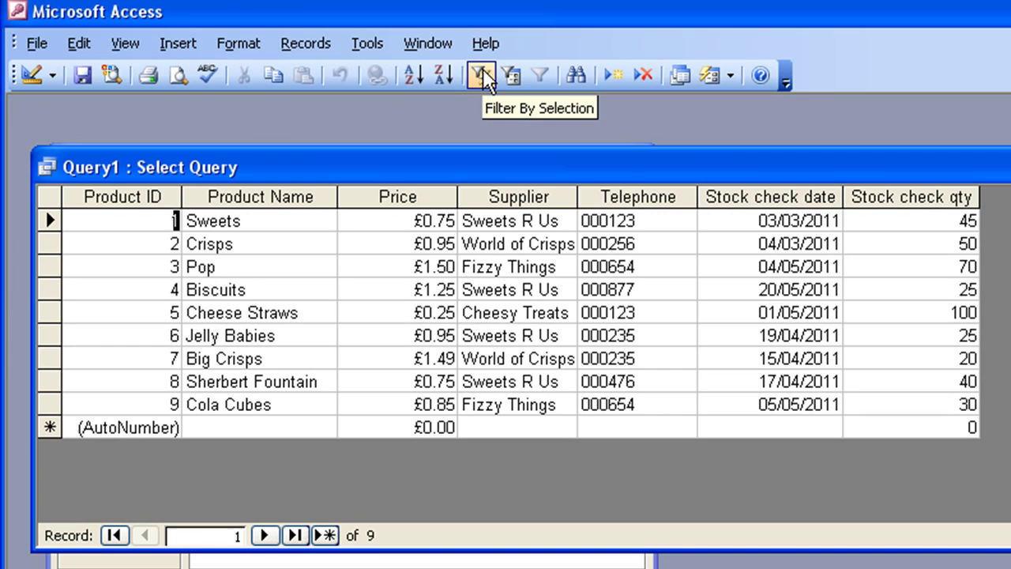
# - Copy the supplier name Sweets R Us from the first record of the query results and return to the query design
pyautogui.moveTo(559, 221); pyautogui.dragTo(463, 221)
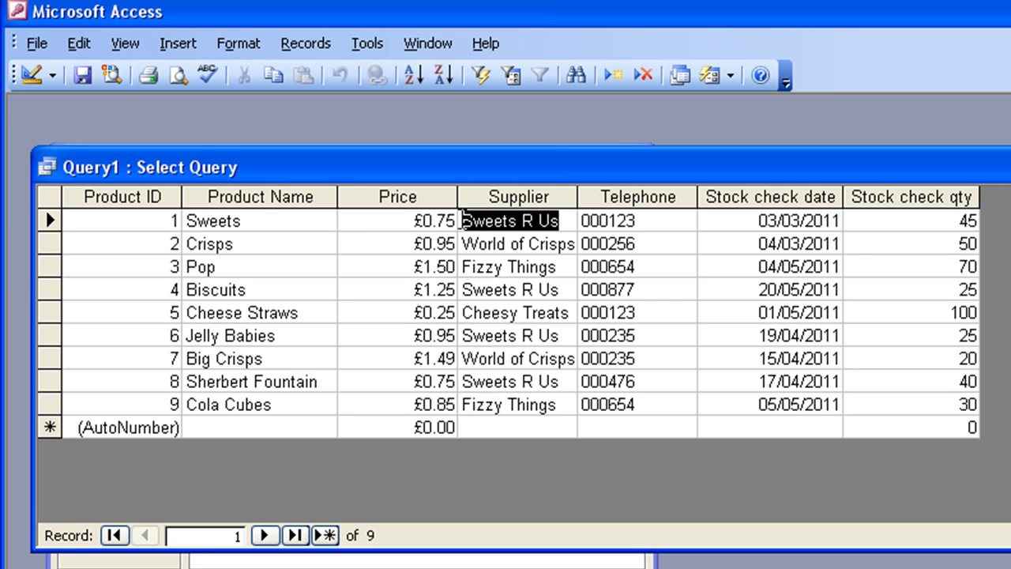
pyautogui.rightClick(504, 222)
pyautogui.click(551, 448)
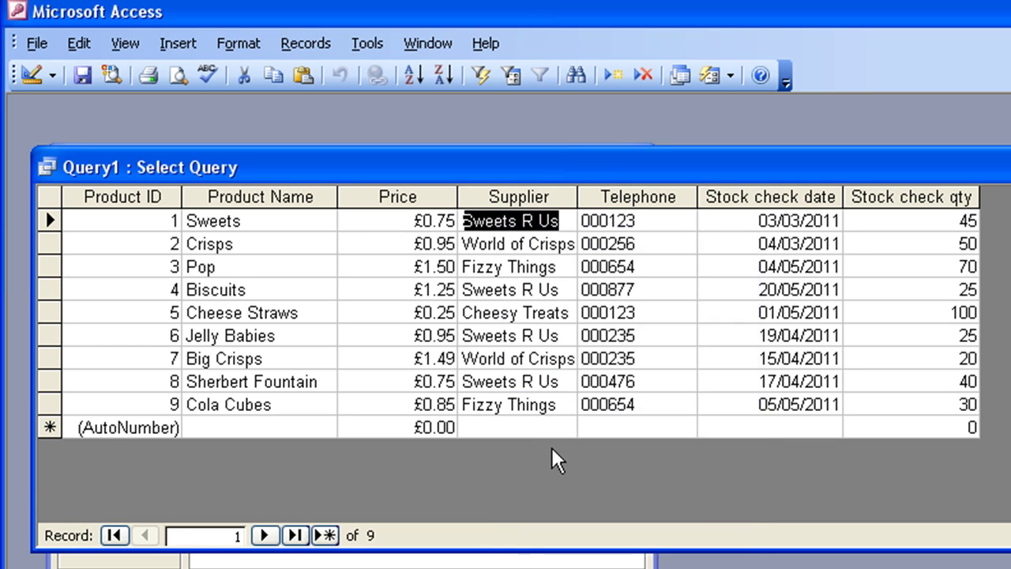
pyautogui.click(30, 76)
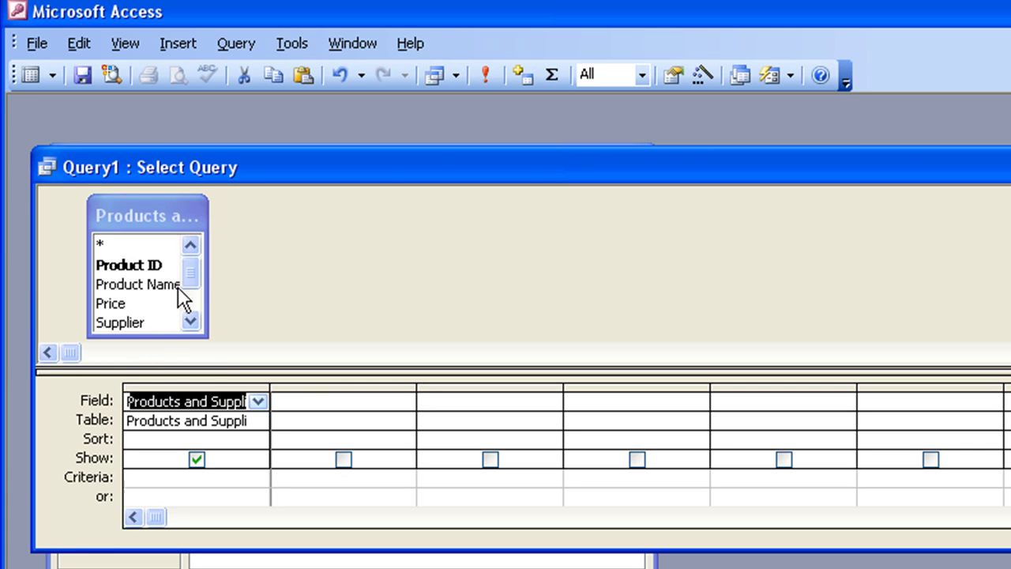
# - Add Supplier as the second query field with the copied name Sweets R Us as its criteria, and run the query
pyautogui.moveTo(120, 320); pyautogui.dragTo(305, 401)
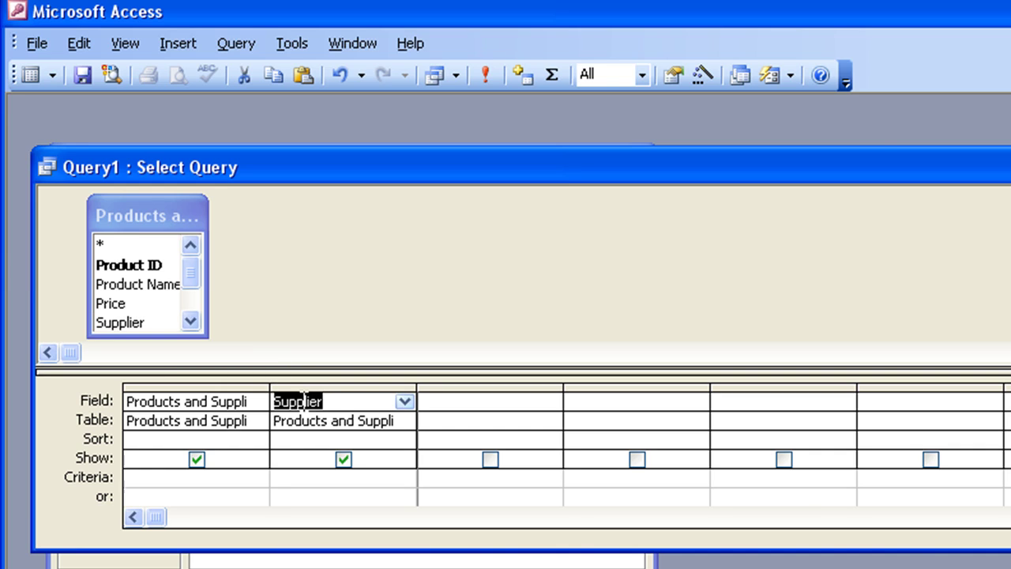
pyautogui.click(303, 477)
pyautogui.rightClick(308, 477)
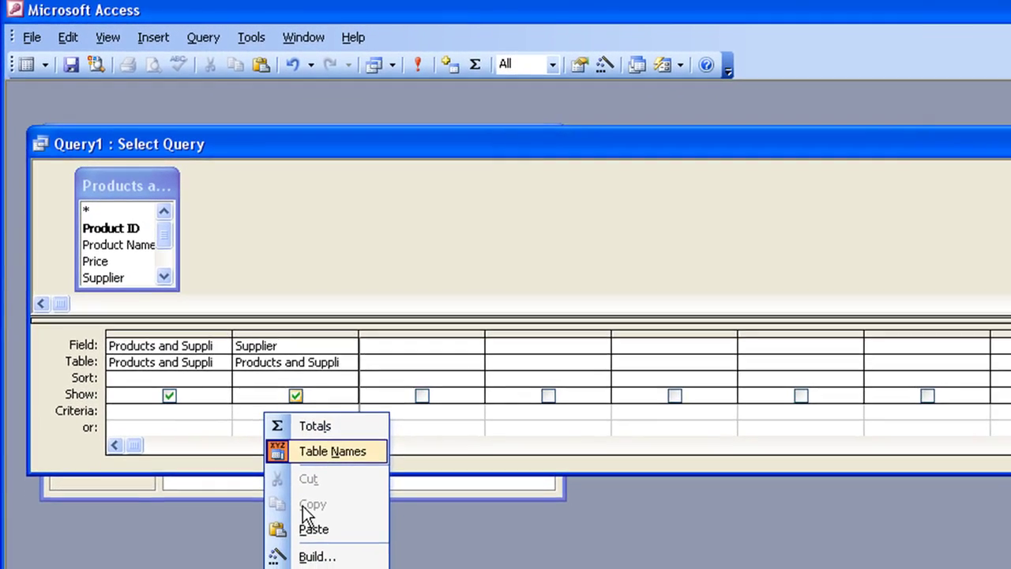
pyautogui.click(345, 568)
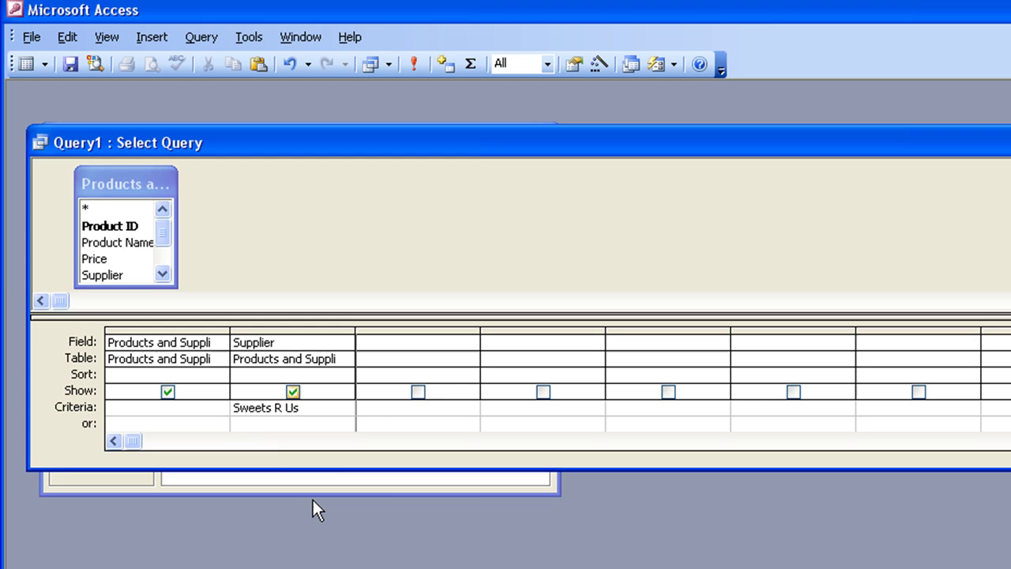
pyautogui.press('Tab')
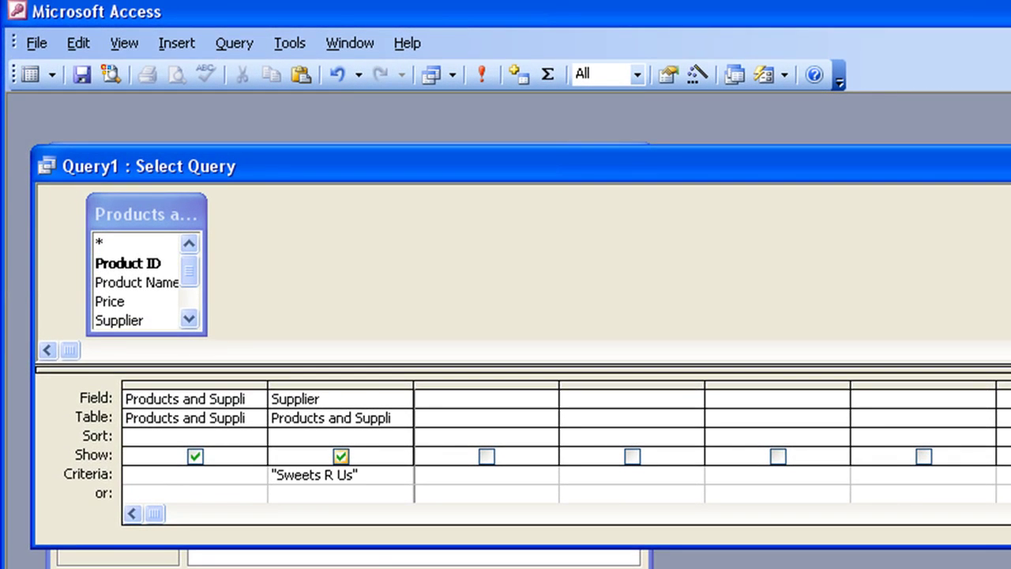
pyautogui.click(484, 75)
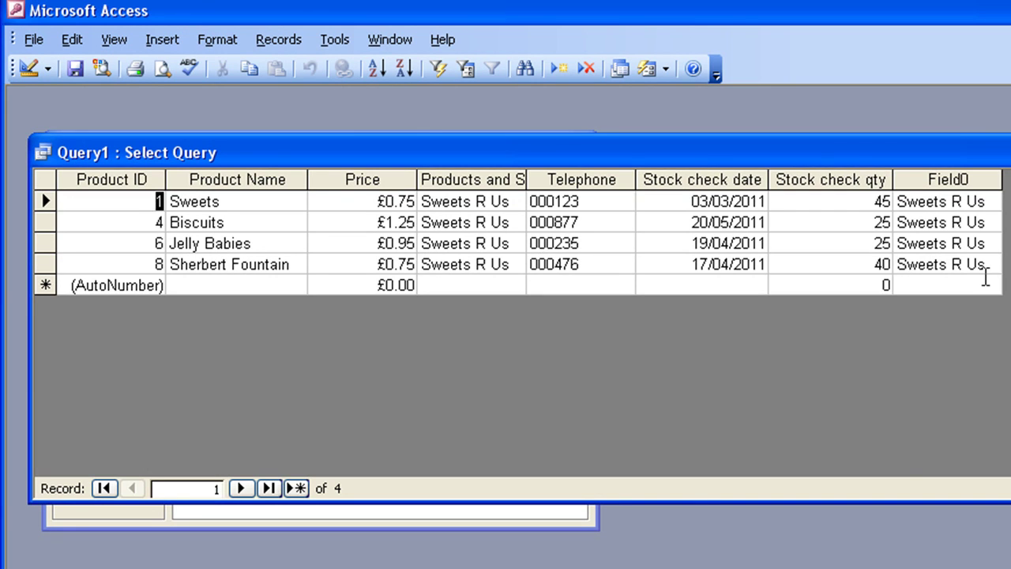
# - Save the query as "Sweets R Us products" and close it
pyautogui.click(75, 68)
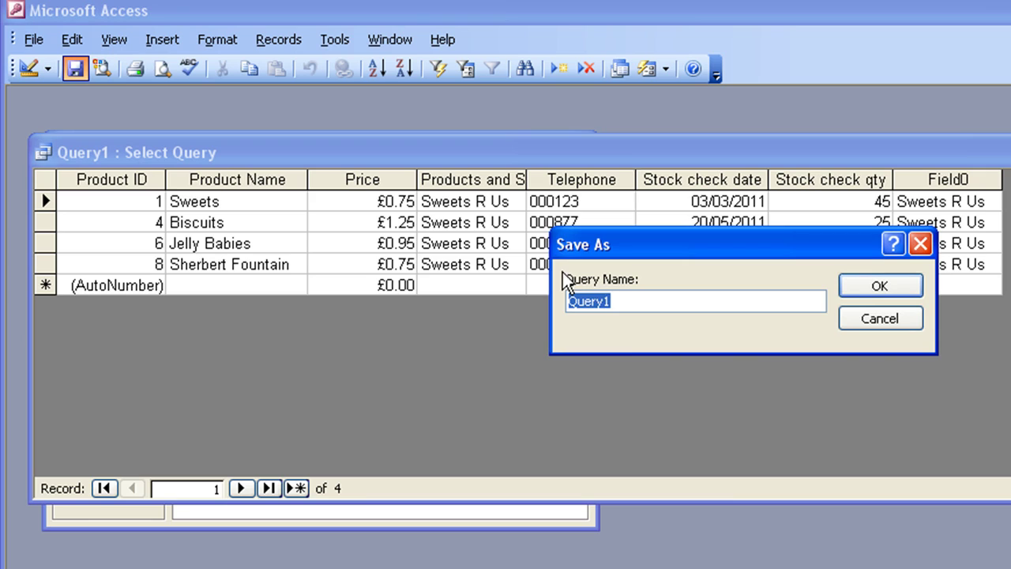
pyautogui.write('Sweets R Us products')
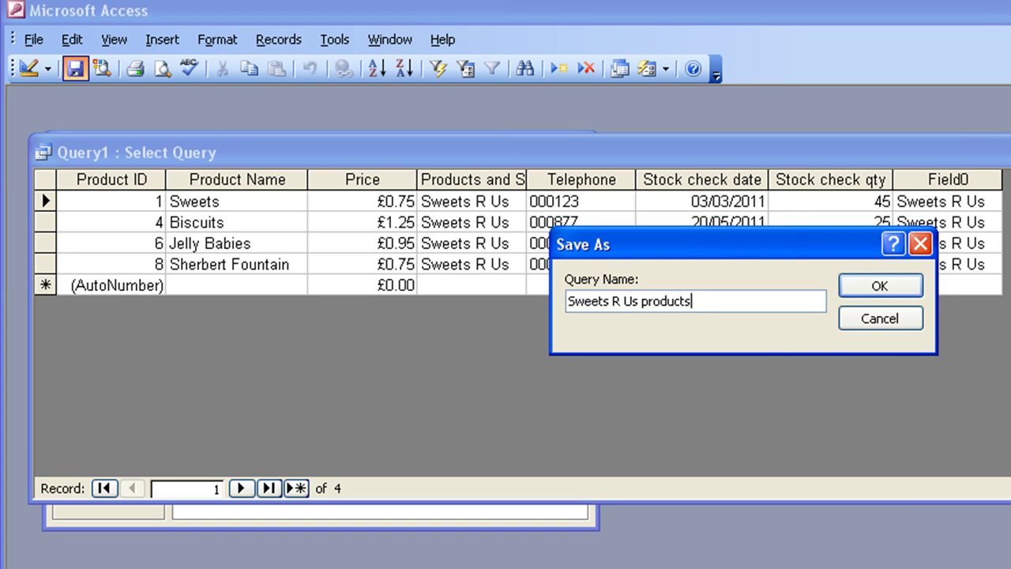
pyautogui.press('Return')
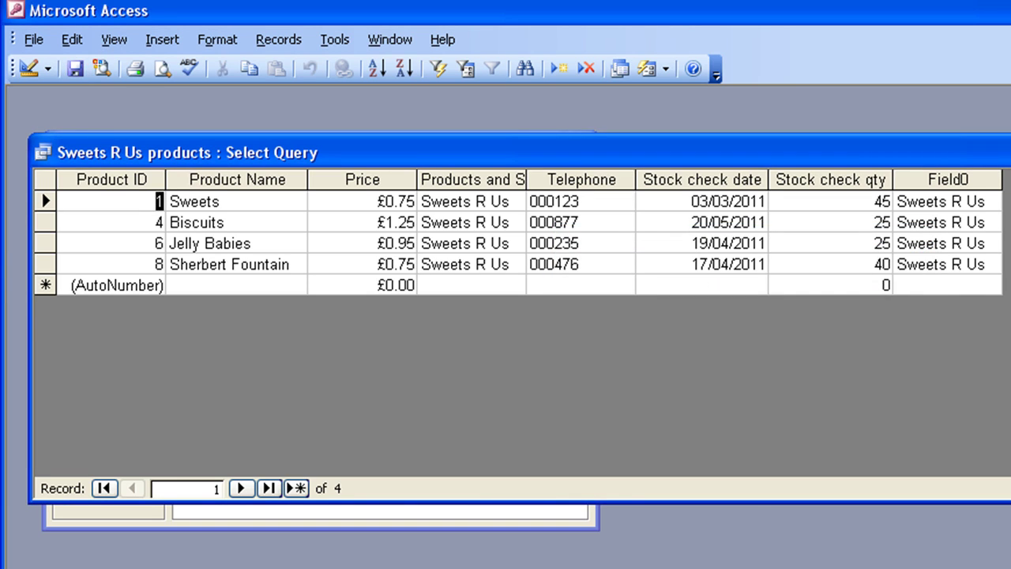
pyautogui.hotkey('ctrl', 'w')
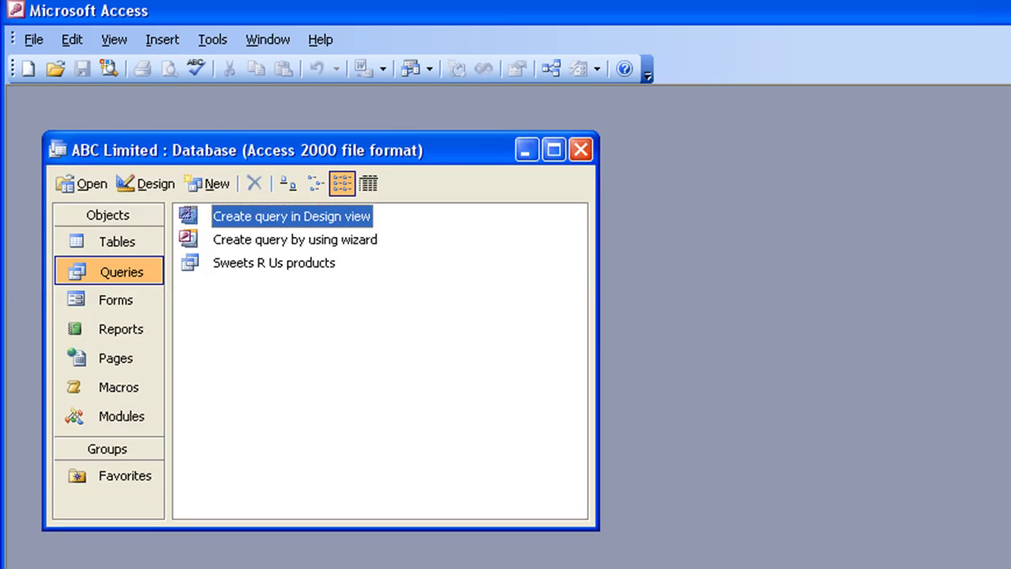
# - Start a new form with the Form Wizard, using the Sweets R Us products query as its data source
pyautogui.click(125, 311)
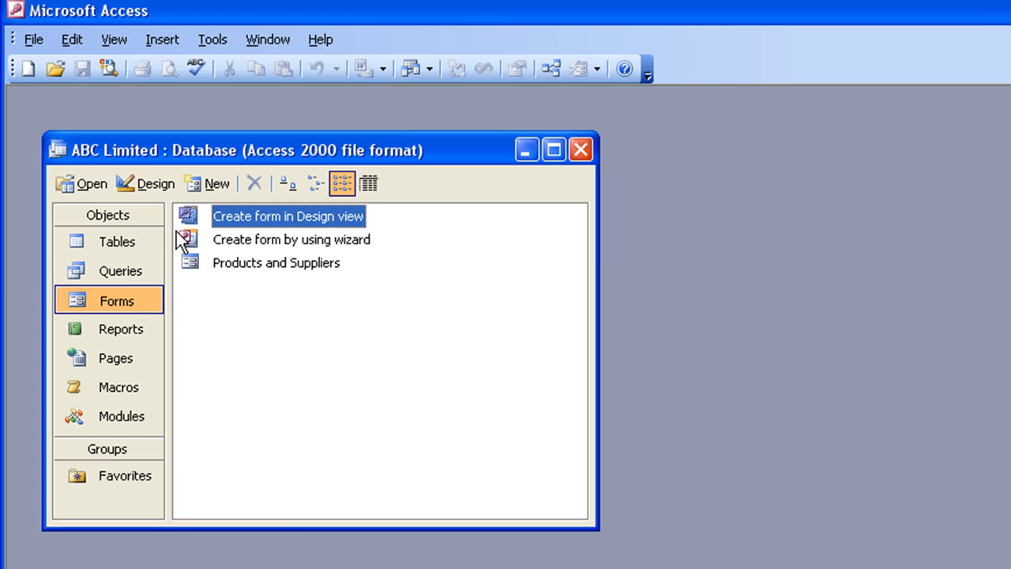
pyautogui.click(216, 183)
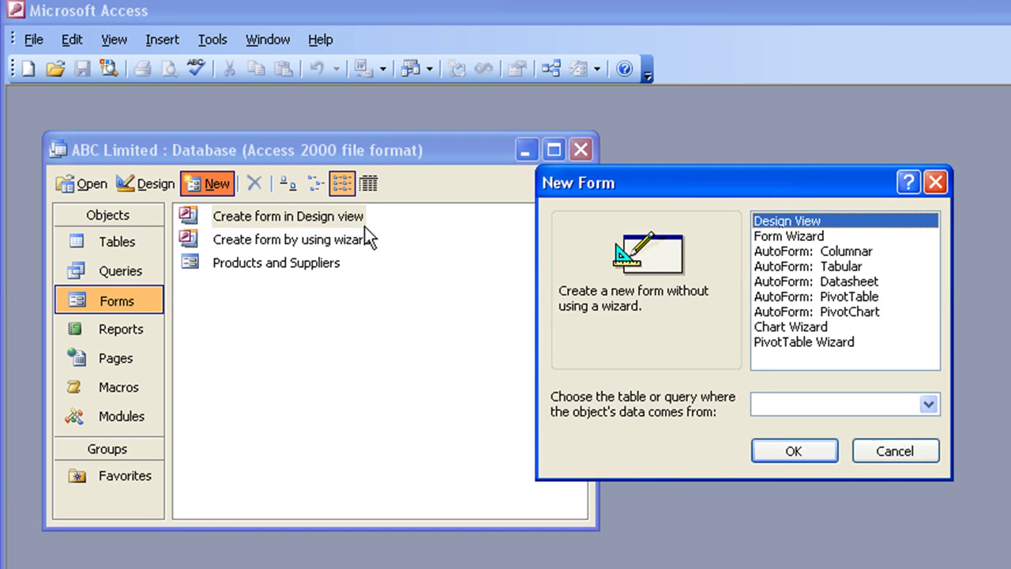
pyautogui.click(818, 236)
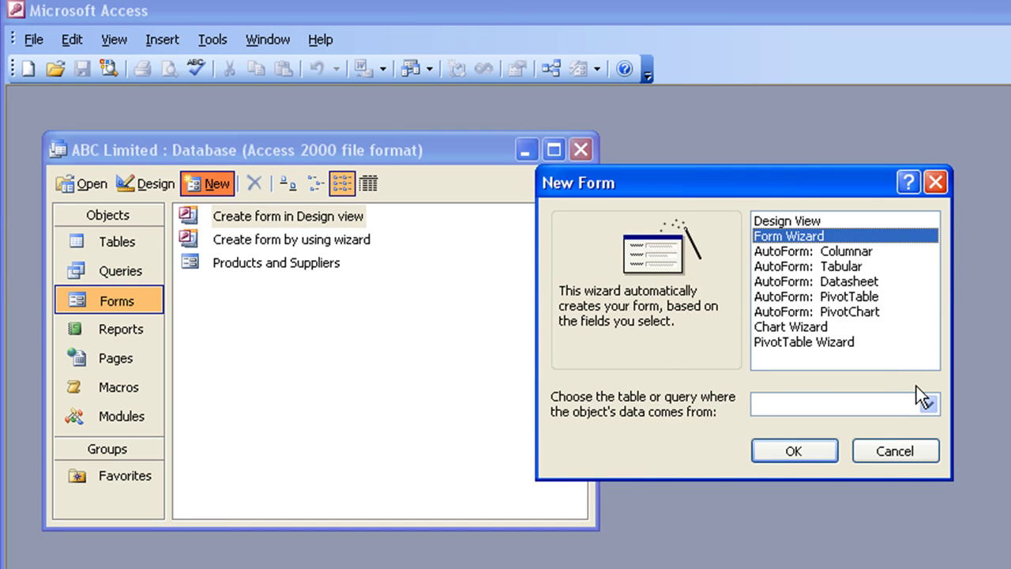
pyautogui.click(926, 403)
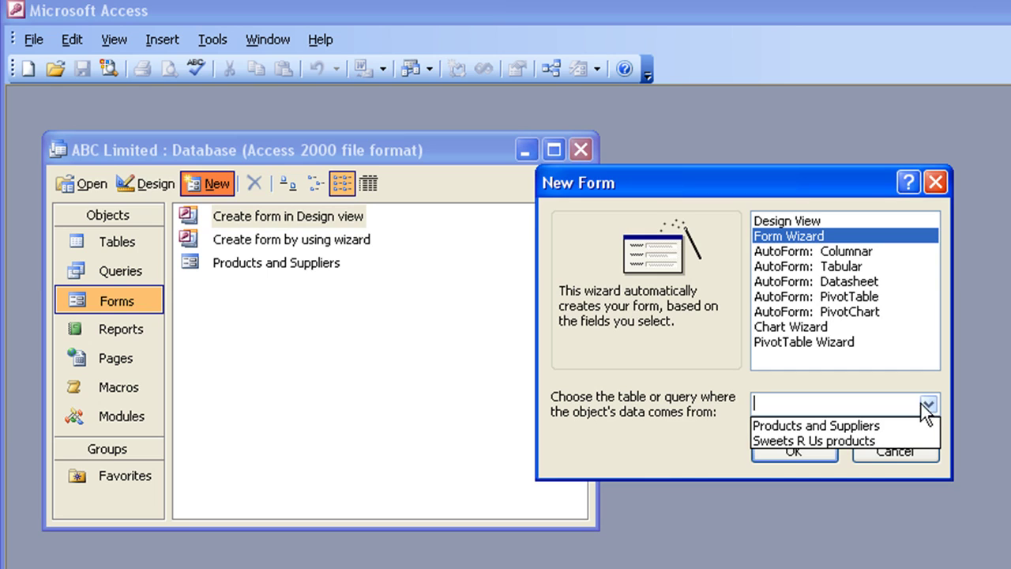
pyautogui.click(795, 441)
pyautogui.click(810, 451)
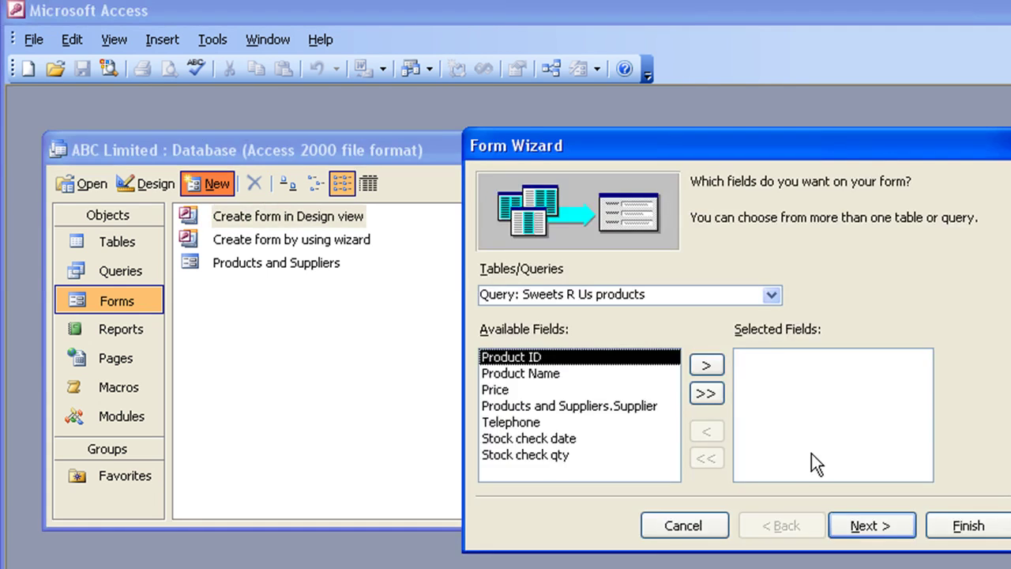
# - Select all of the query's fields for the form except Product ID
pyautogui.click(711, 394)
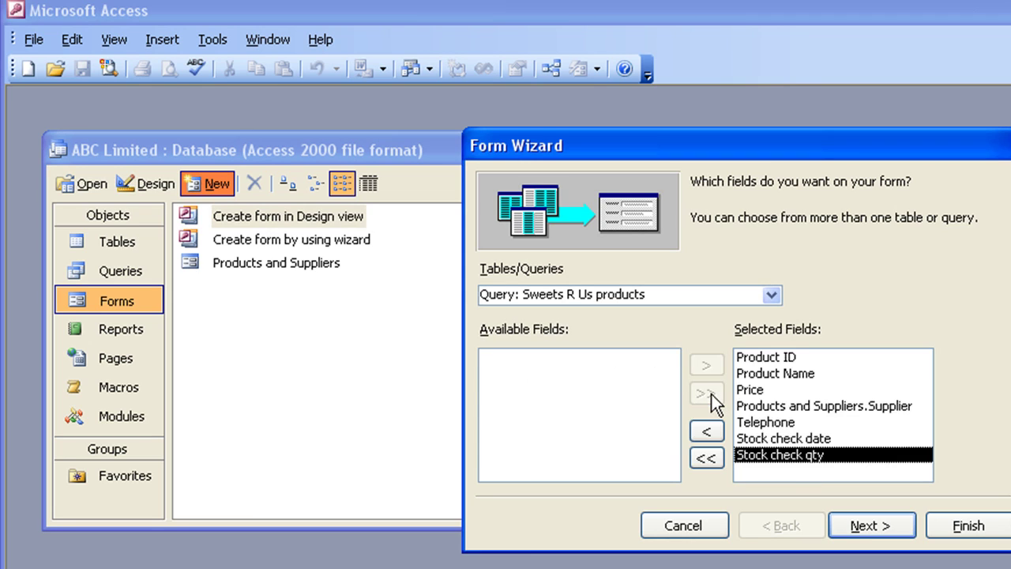
pyautogui.click(778, 357)
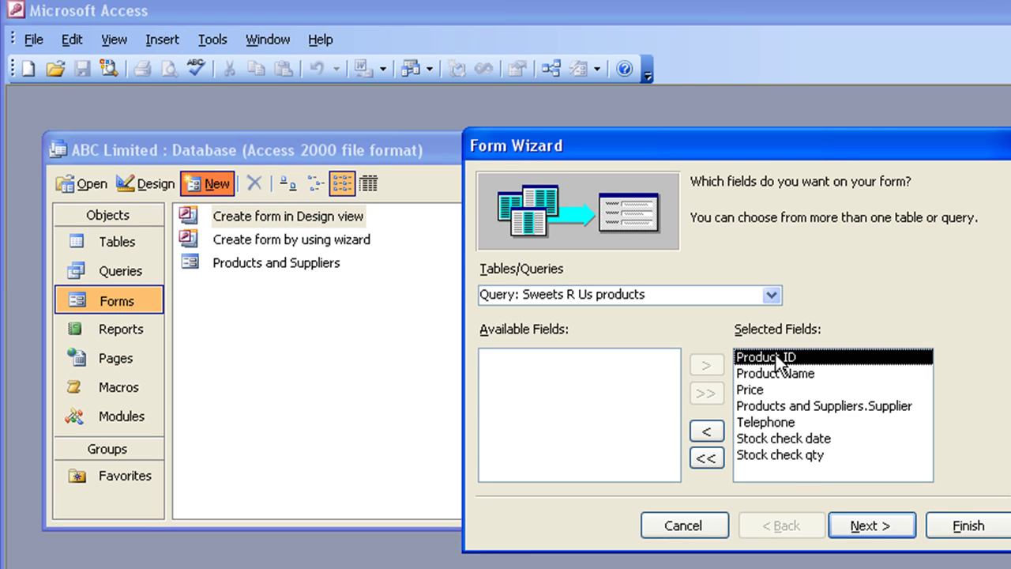
pyautogui.click(706, 432)
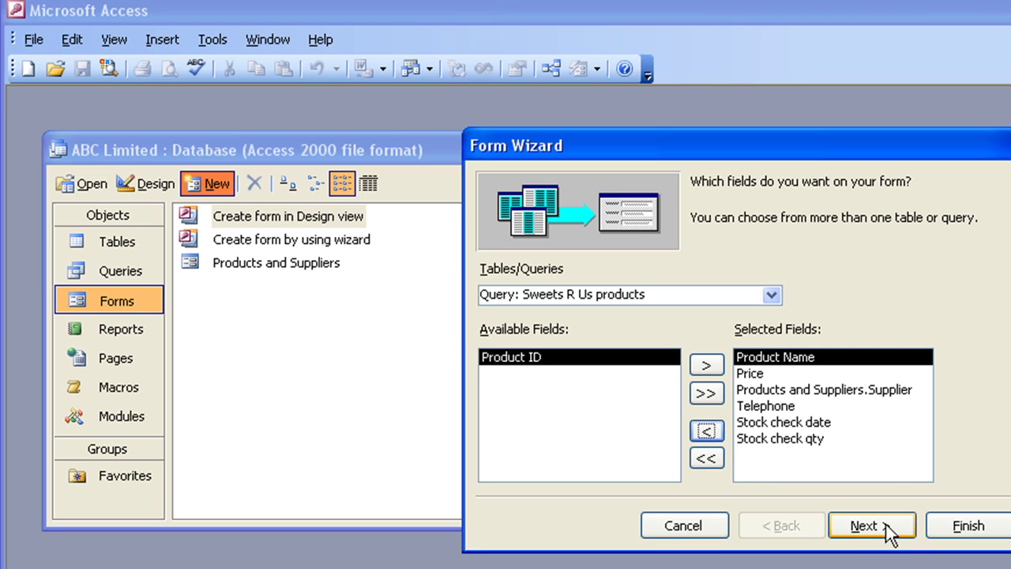
# - Remove Stock check date and Stock check qty from the selected fields and finish creating the form
pyautogui.click(794, 424)
pyautogui.click(701, 433)
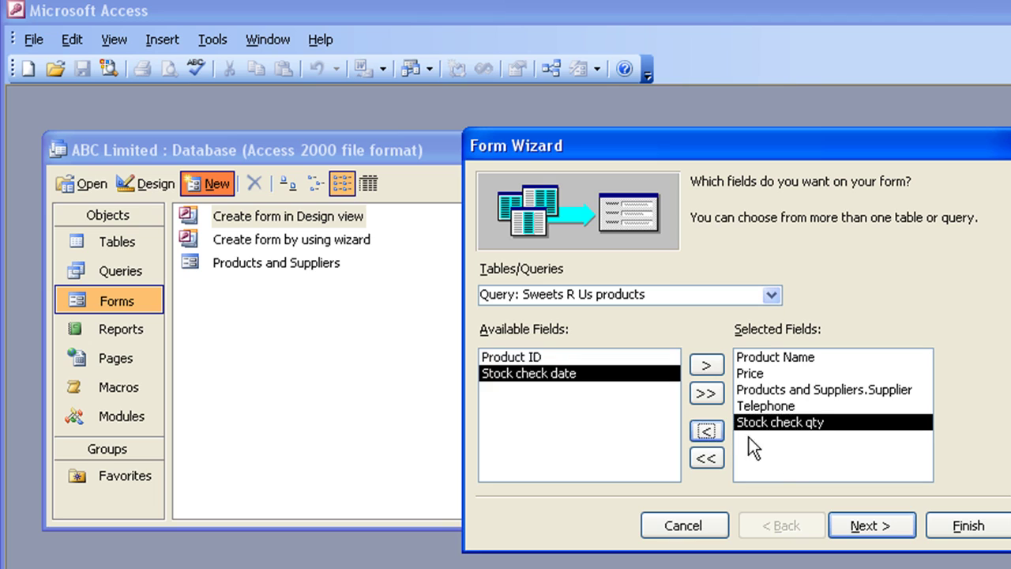
pyautogui.click(703, 433)
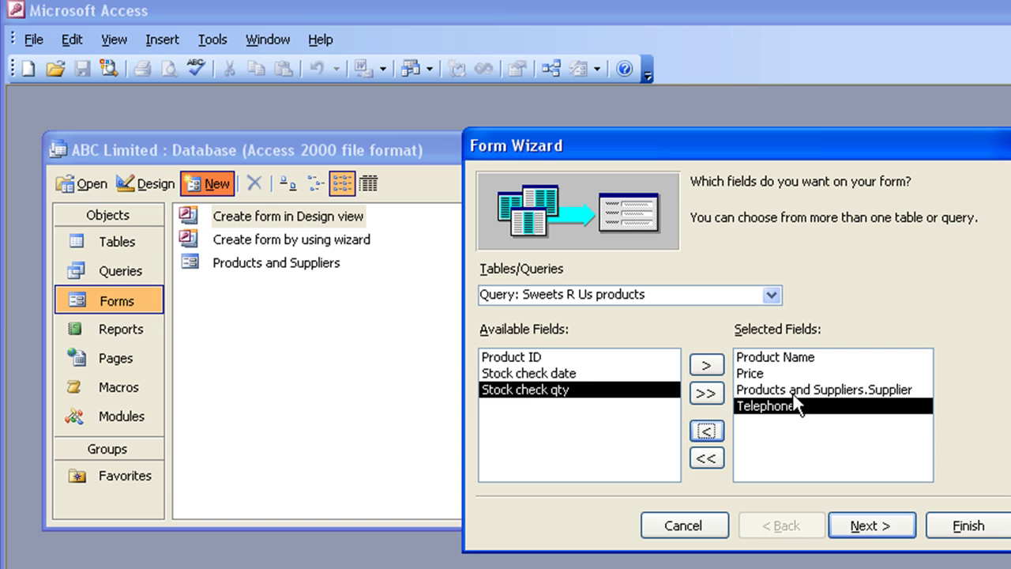
pyautogui.click(970, 529)
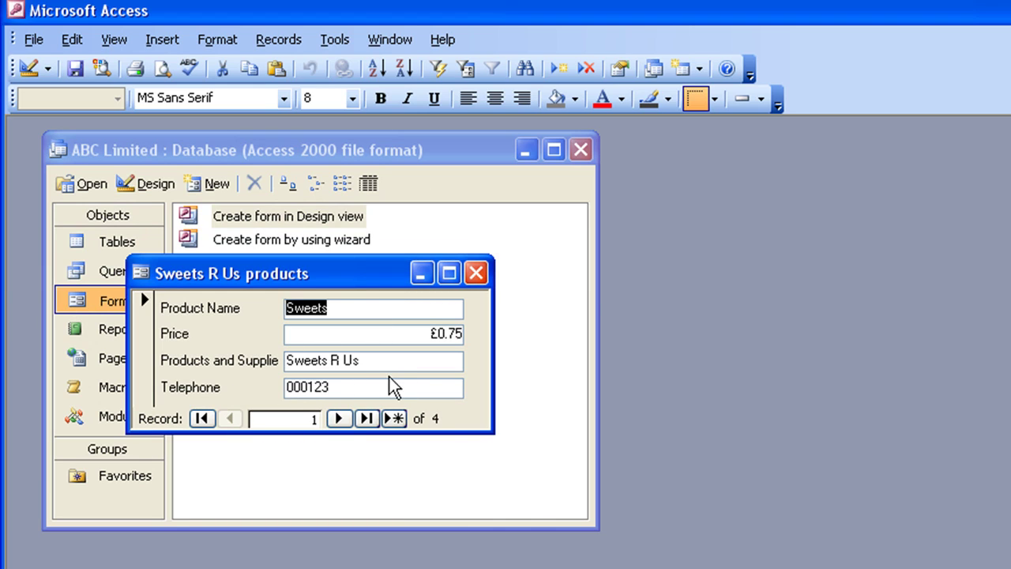
# - Page through the records of the Sweets R Us products form up to the fourth one
pyautogui.click(340, 418)
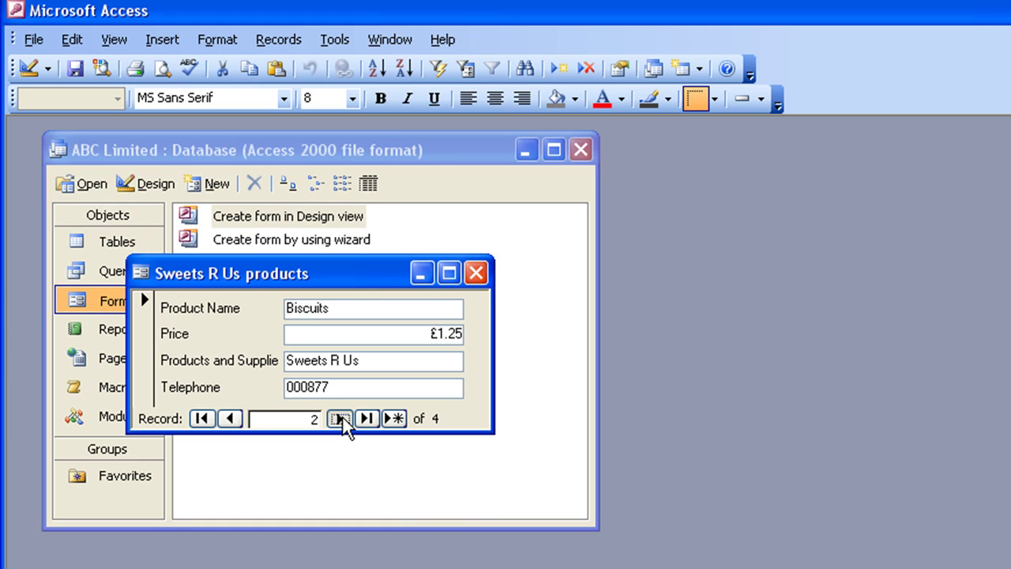
pyautogui.click(339, 419)
pyautogui.click(340, 419)
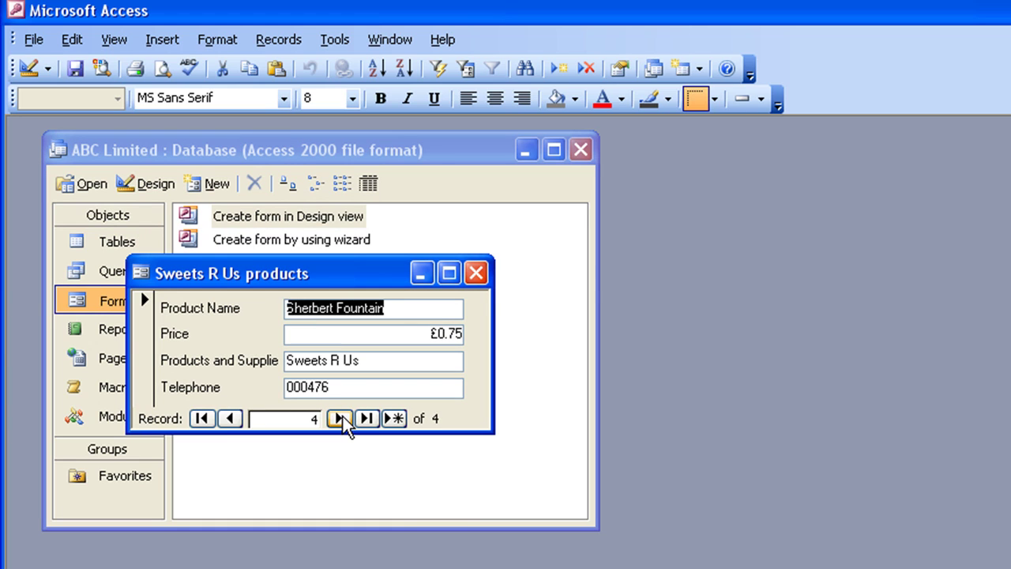
# - Open the Products and Suppliers form beside the Sweets R Us products form to compare them, and close both
pyautogui.moveTo(346, 275); pyautogui.dragTo(310, 406)
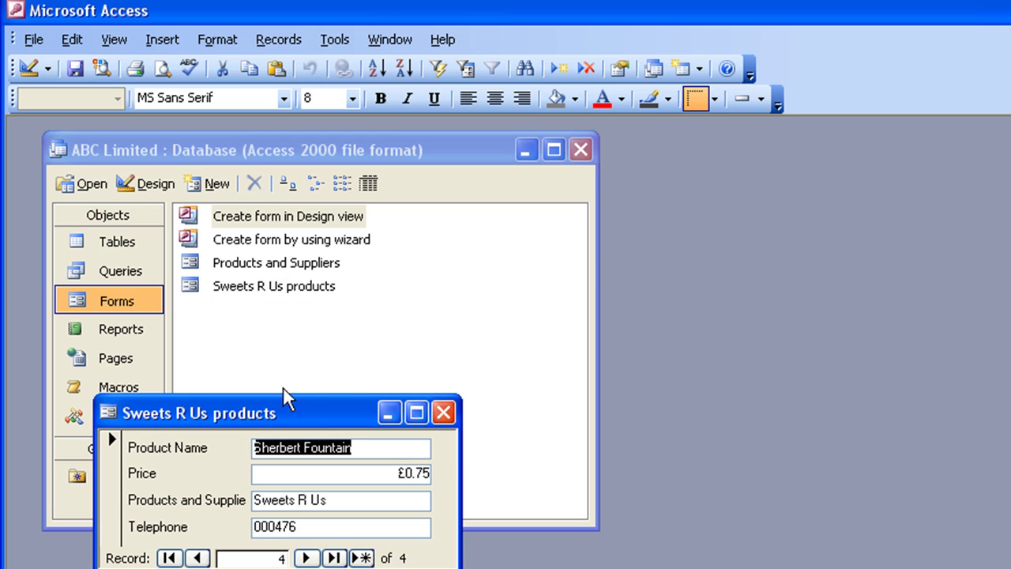
pyautogui.doubleClick(204, 261)
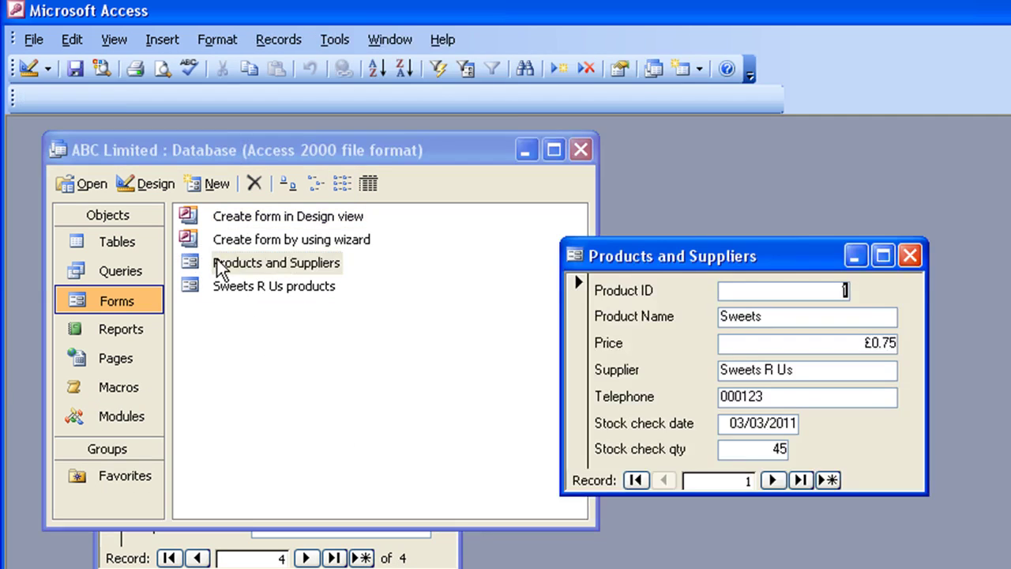
pyautogui.click(451, 562)
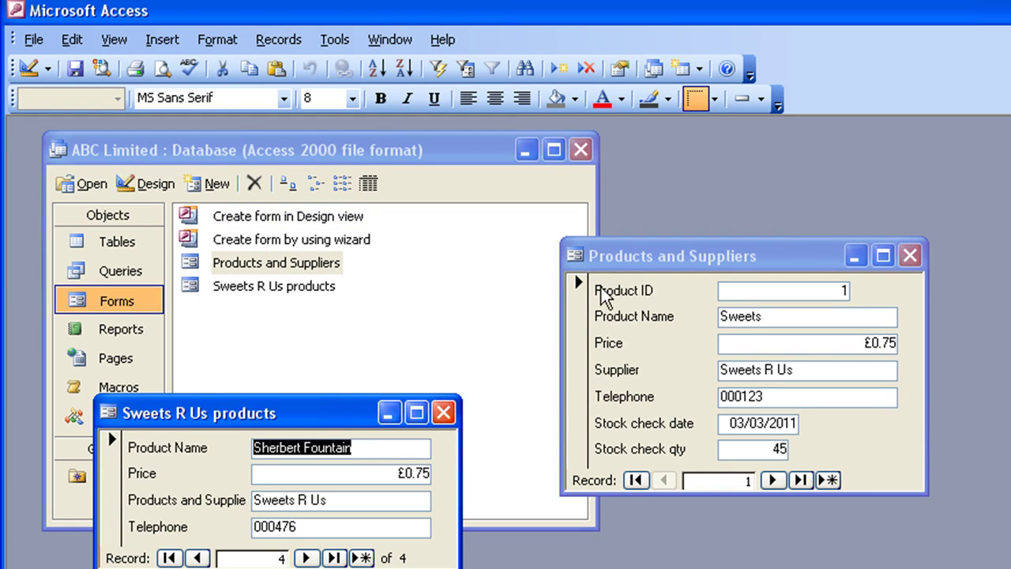
pyautogui.moveTo(650, 255); pyautogui.dragTo(568, 191)
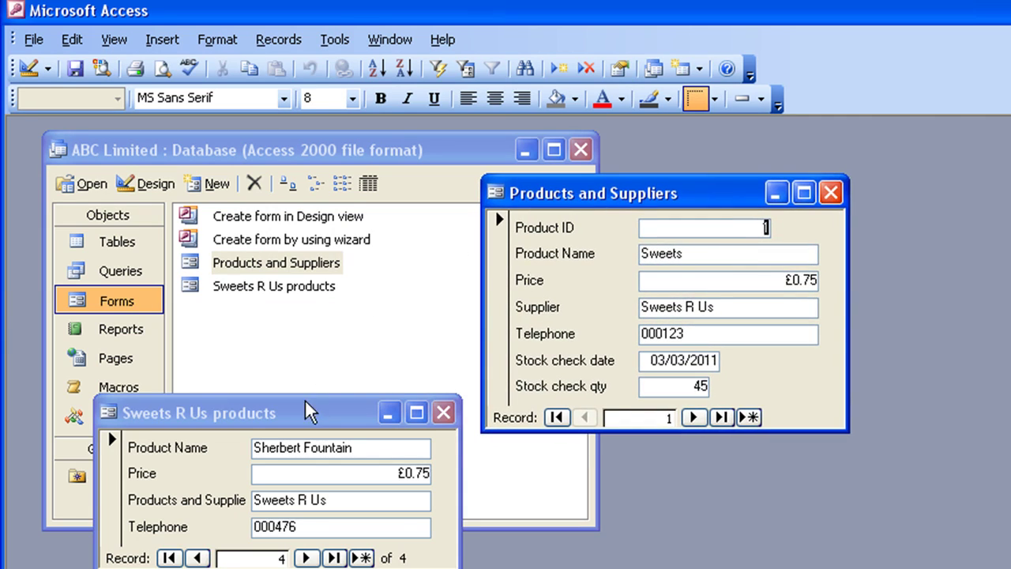
pyautogui.moveTo(305, 405); pyautogui.dragTo(329, 316)
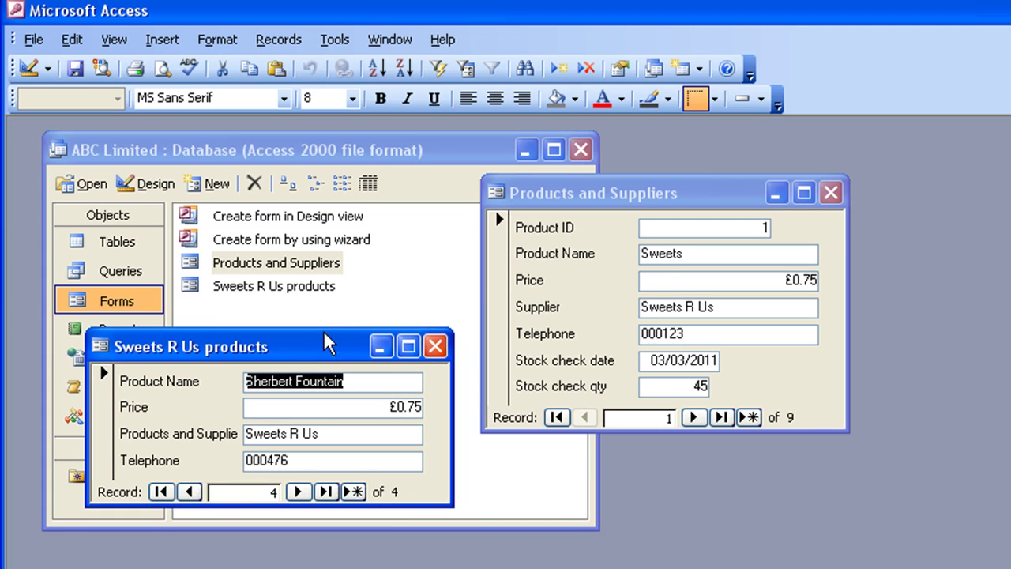
pyautogui.click(434, 345)
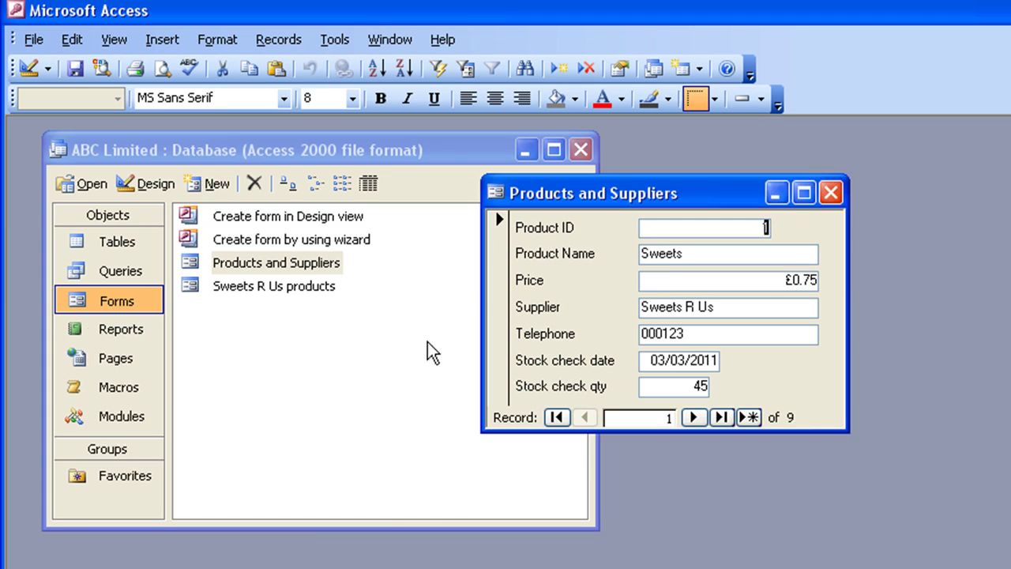
pyautogui.click(830, 193)
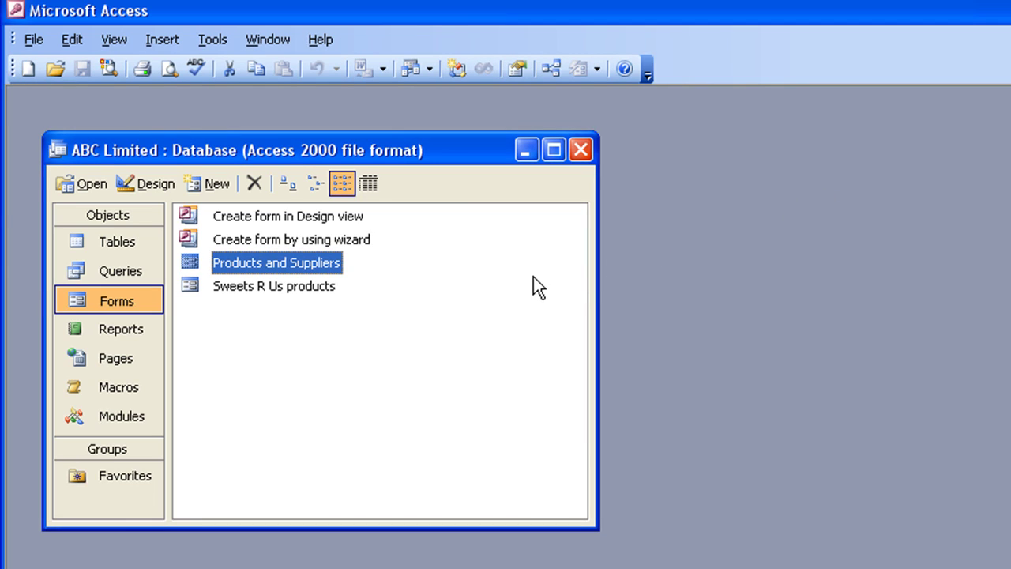
# - Start a new report with the Report Wizard, using Products and Suppliers as its data source
pyautogui.click(110, 332)
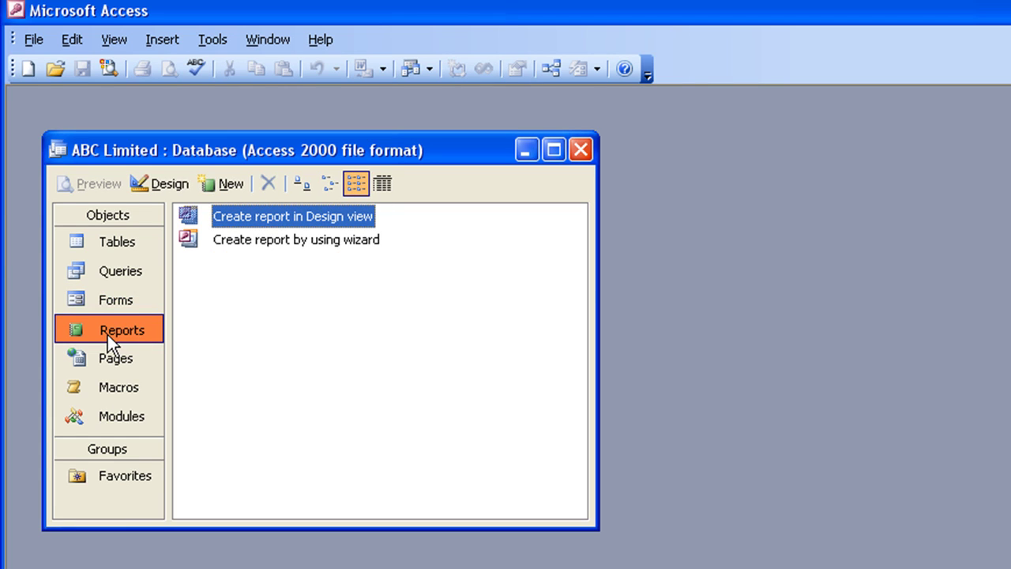
pyautogui.click(222, 185)
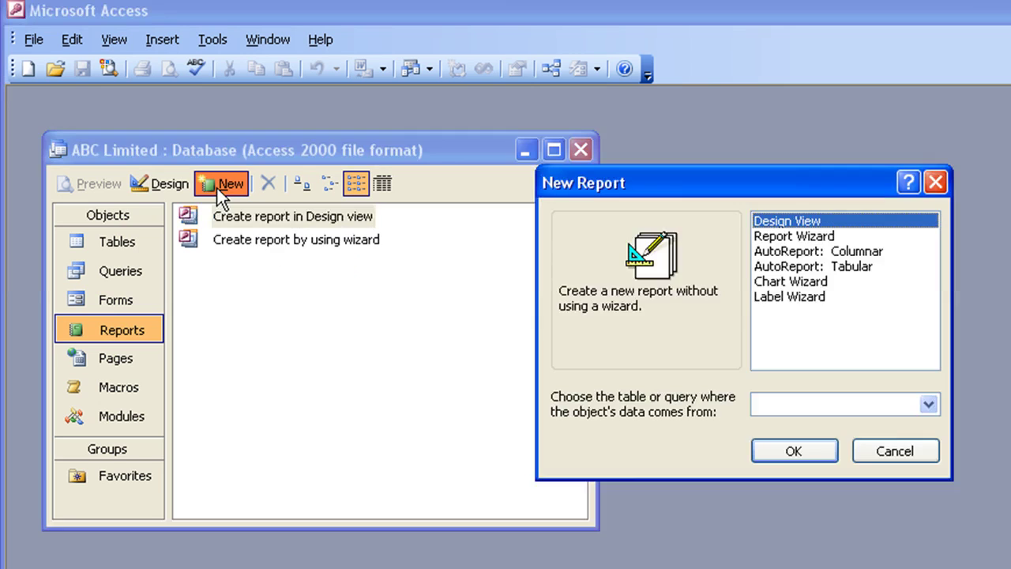
pyautogui.click(814, 240)
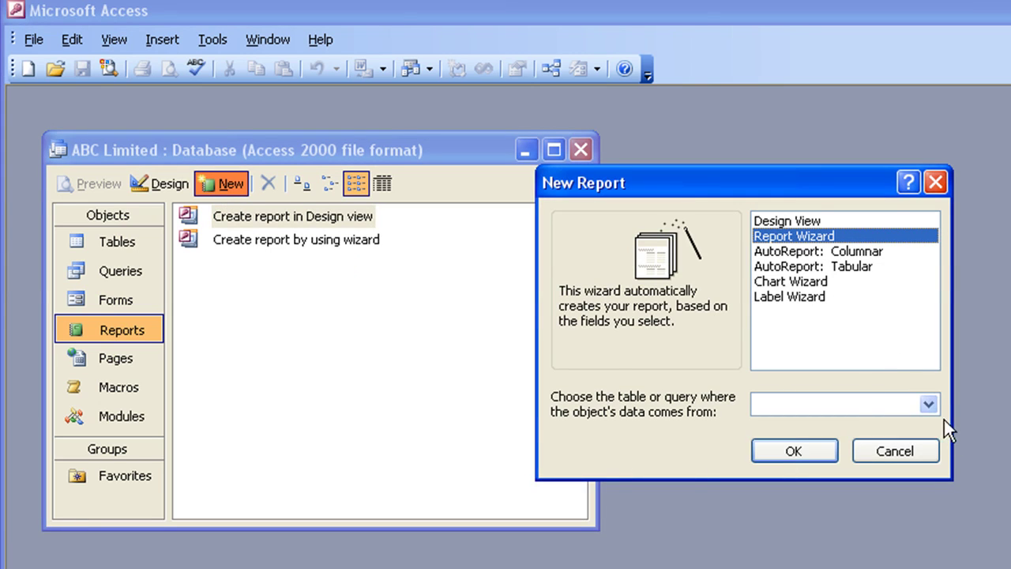
pyautogui.click(929, 404)
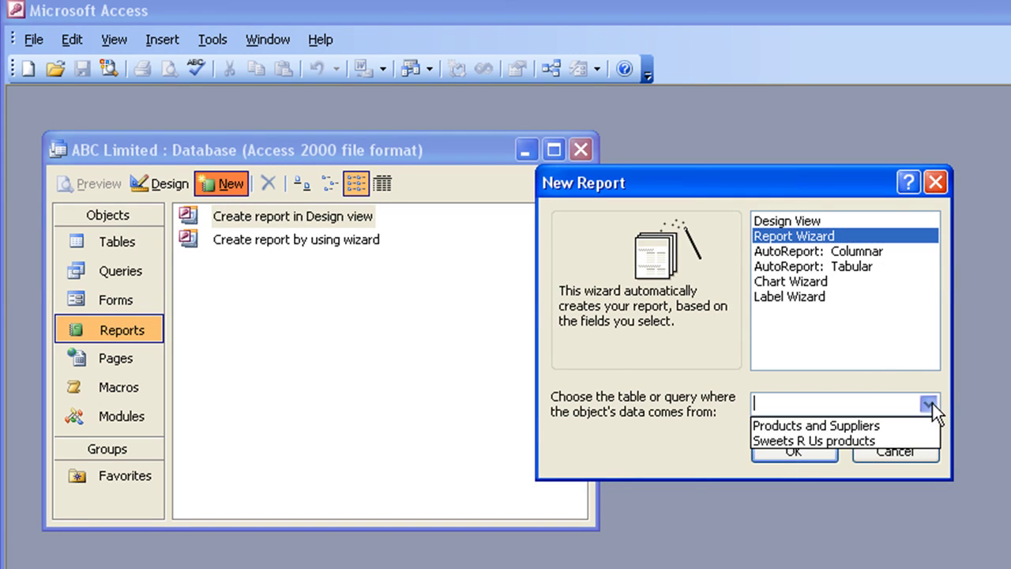
pyautogui.click(796, 424)
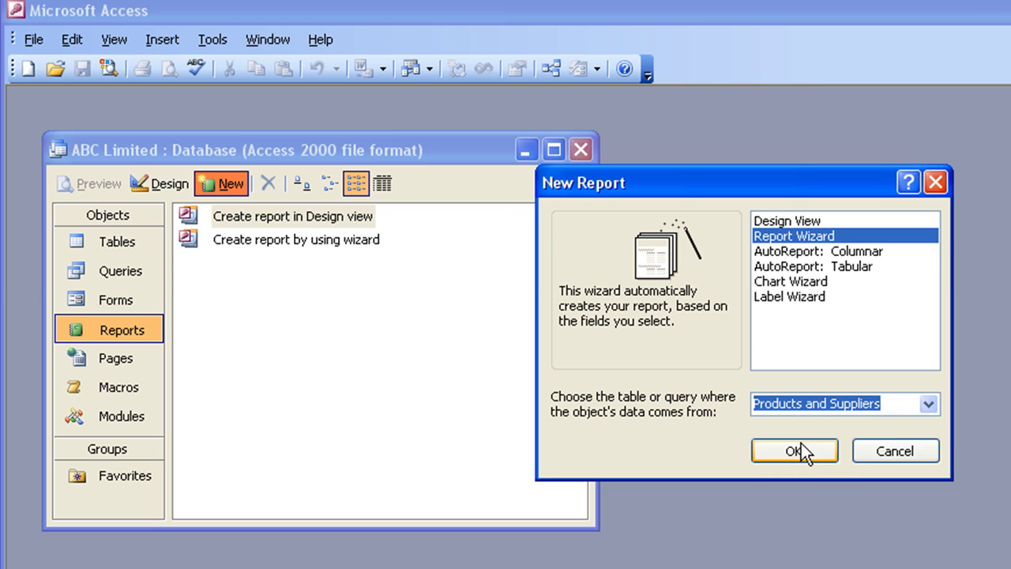
pyautogui.click(799, 449)
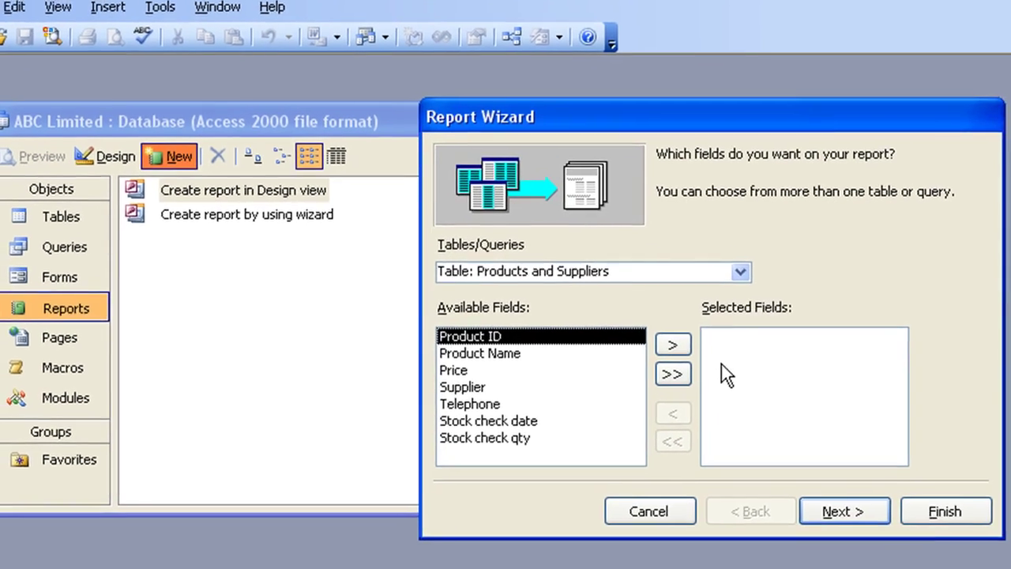
# - Select all of the table's fields for the report except Product ID
pyautogui.click(670, 375)
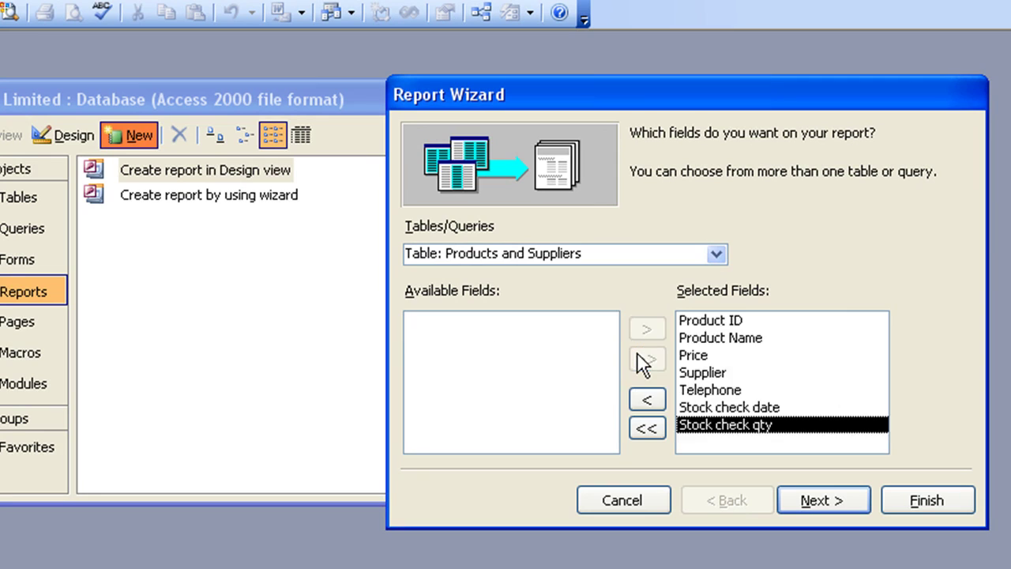
pyautogui.click(725, 322)
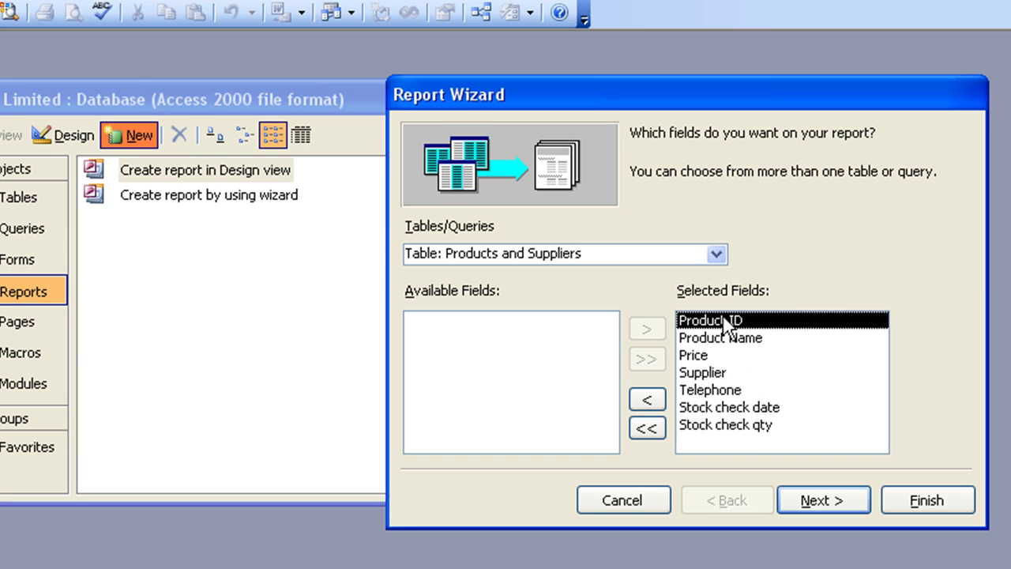
pyautogui.click(642, 399)
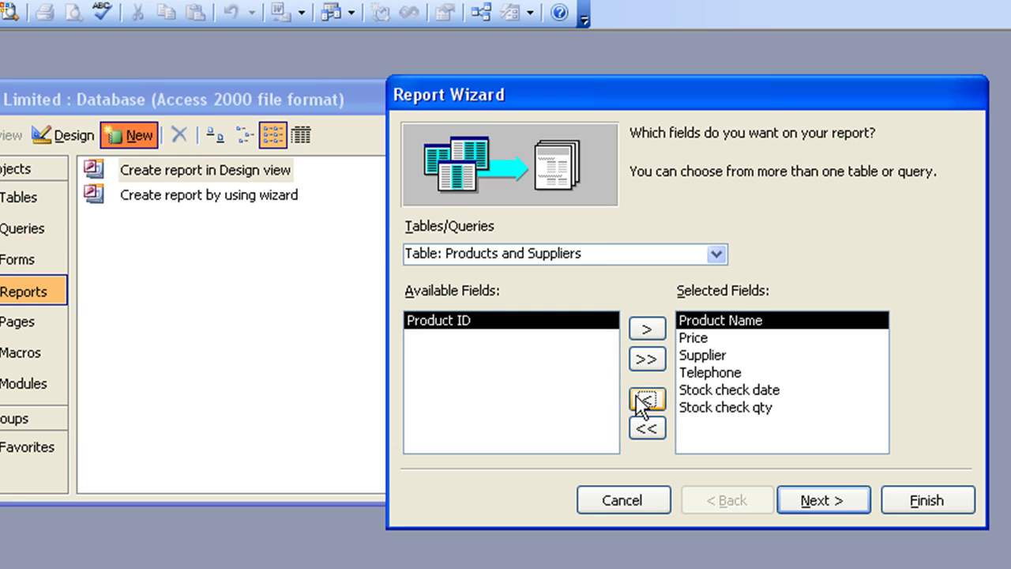
pyautogui.click(805, 498)
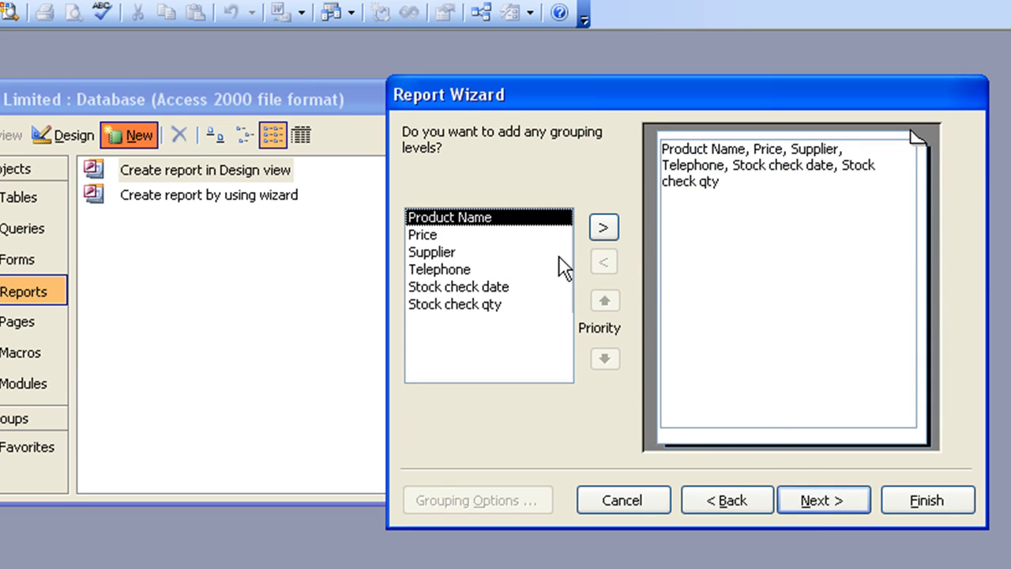
# - Add Supplier as the report's grouping level
pyautogui.click(434, 253)
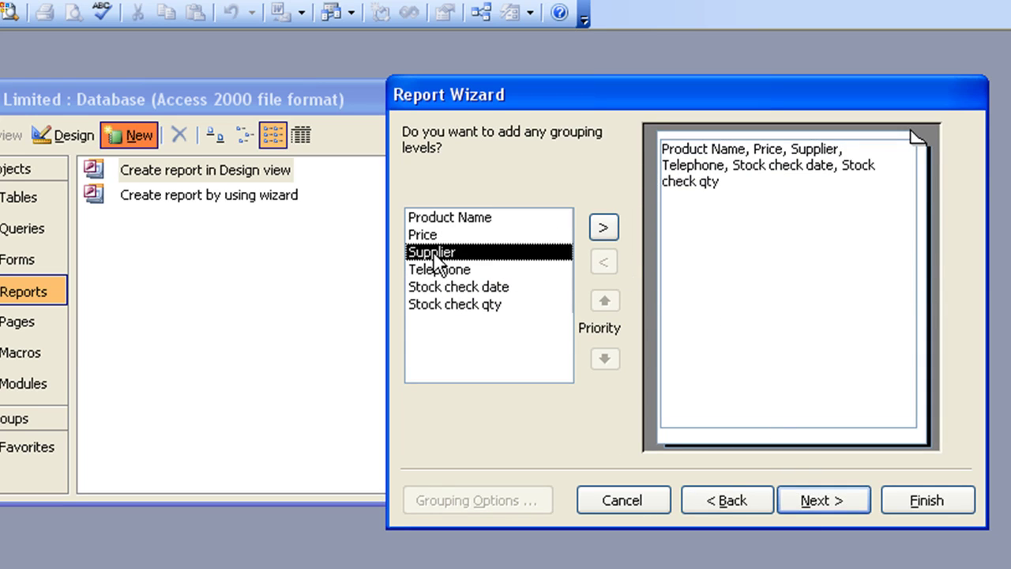
pyautogui.click(602, 225)
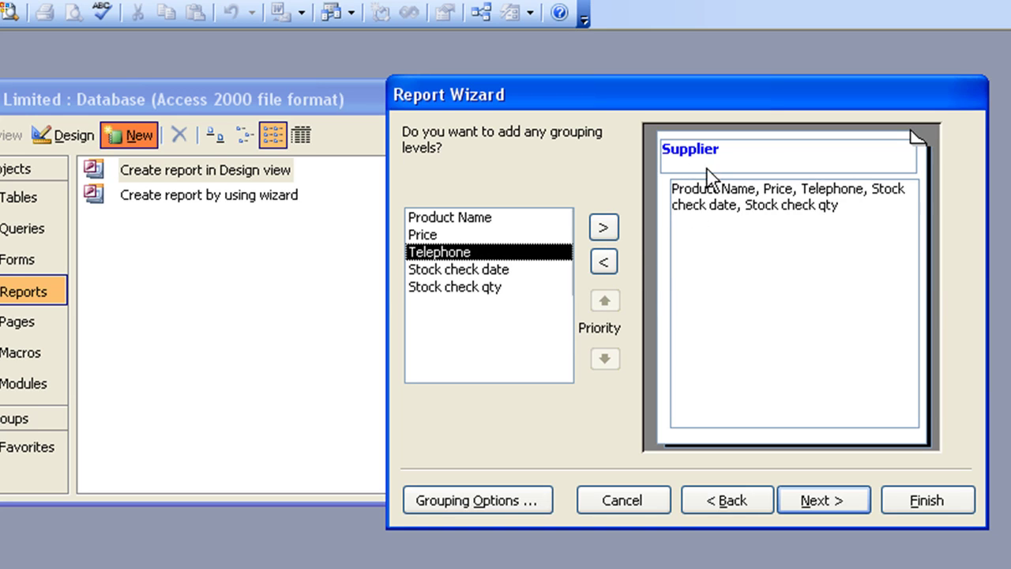
pyautogui.click(815, 499)
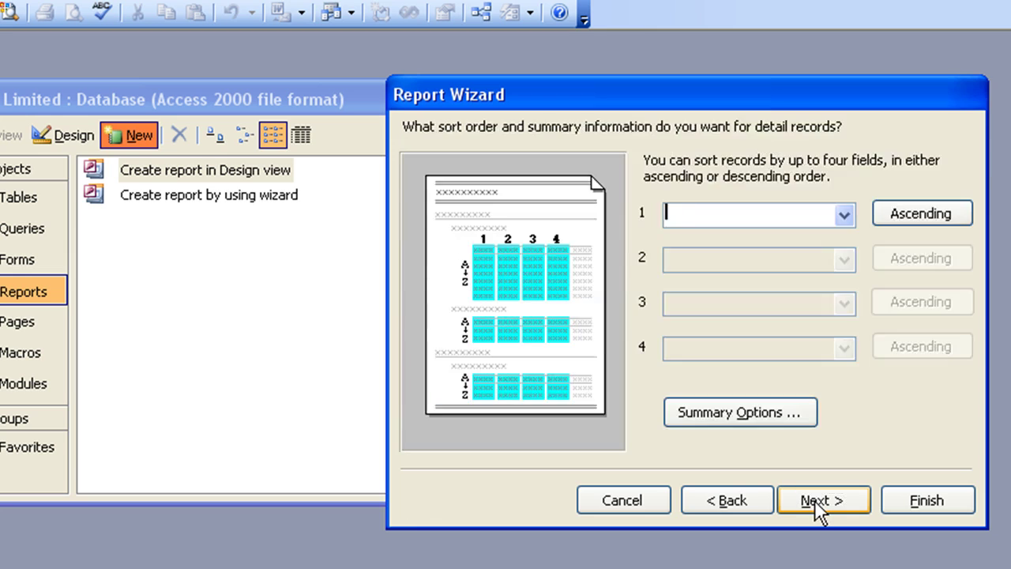
# - Sort the report's records by Product Name in ascending order and add a Sum summary for Stock check qty
pyautogui.click(847, 214)
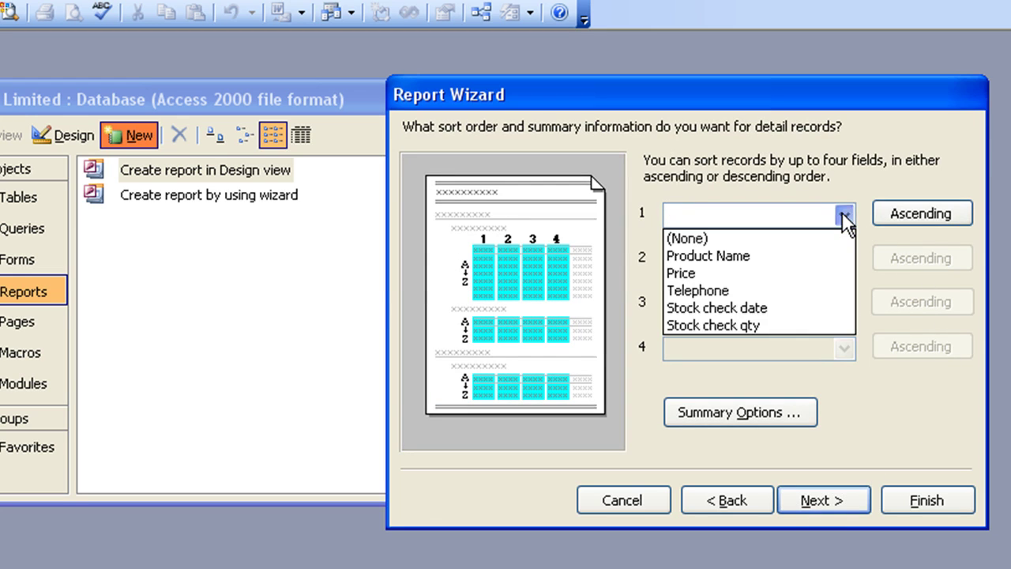
pyautogui.click(767, 250)
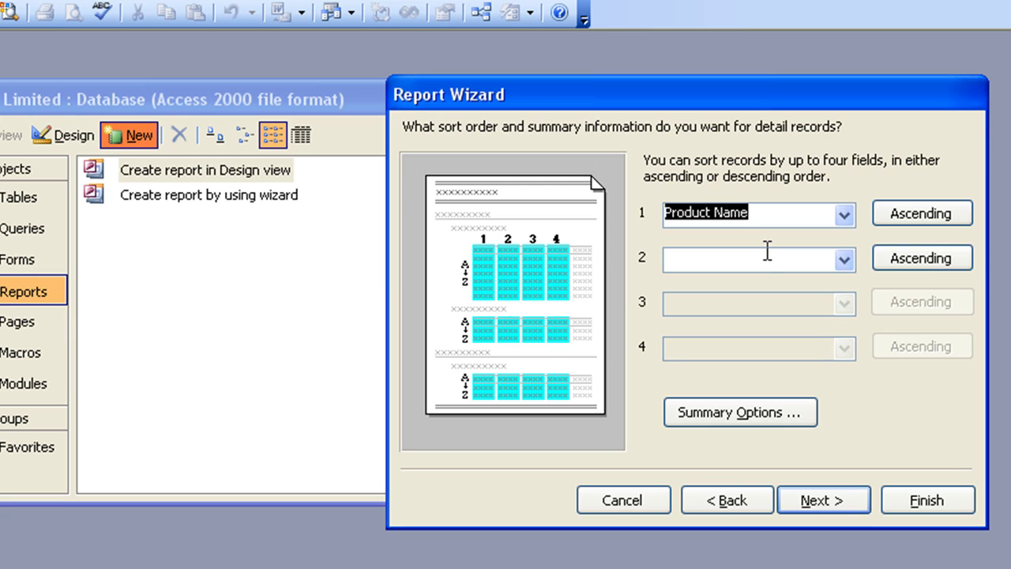
pyautogui.click(726, 410)
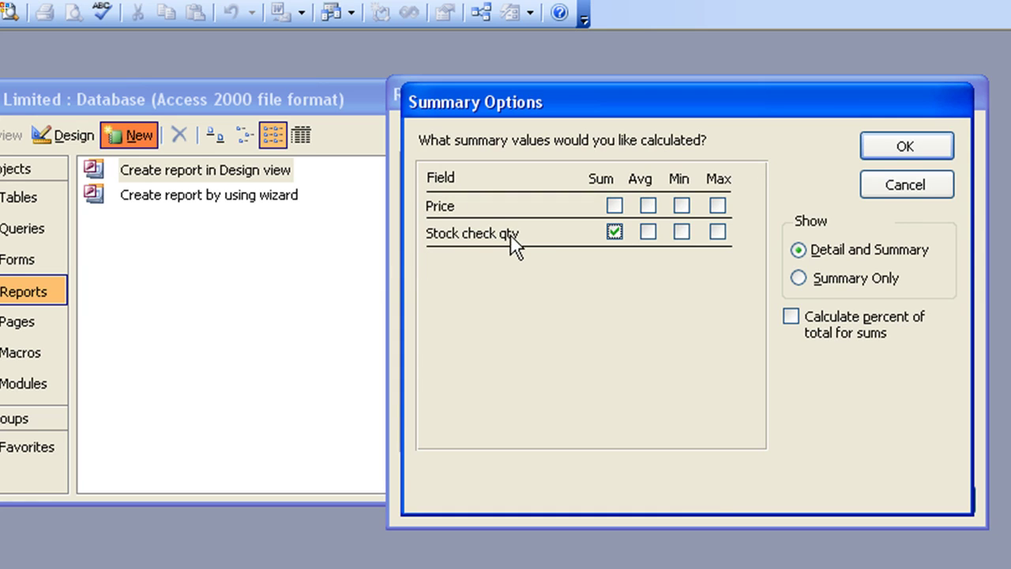
pyautogui.click(912, 147)
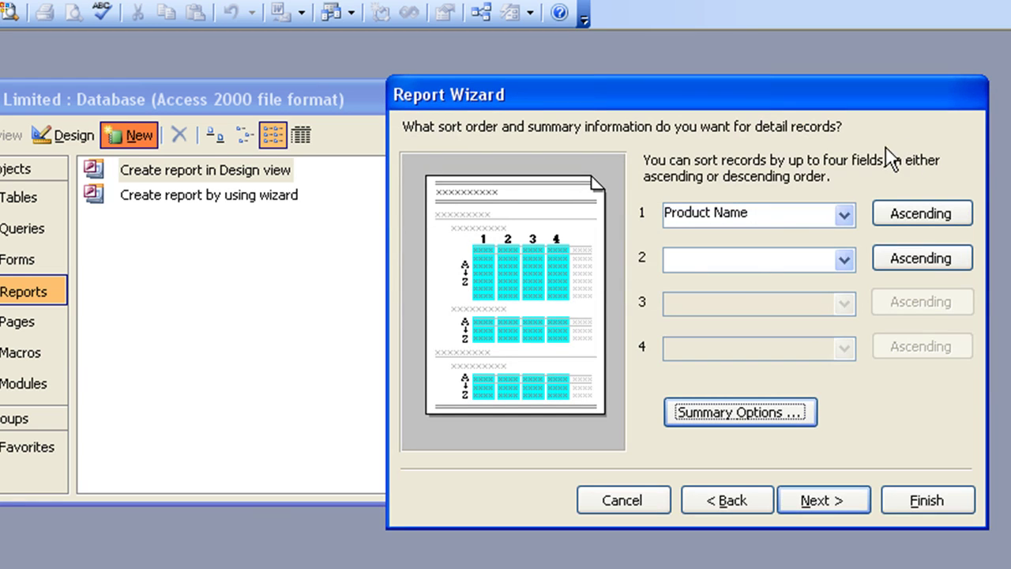
pyautogui.click(814, 513)
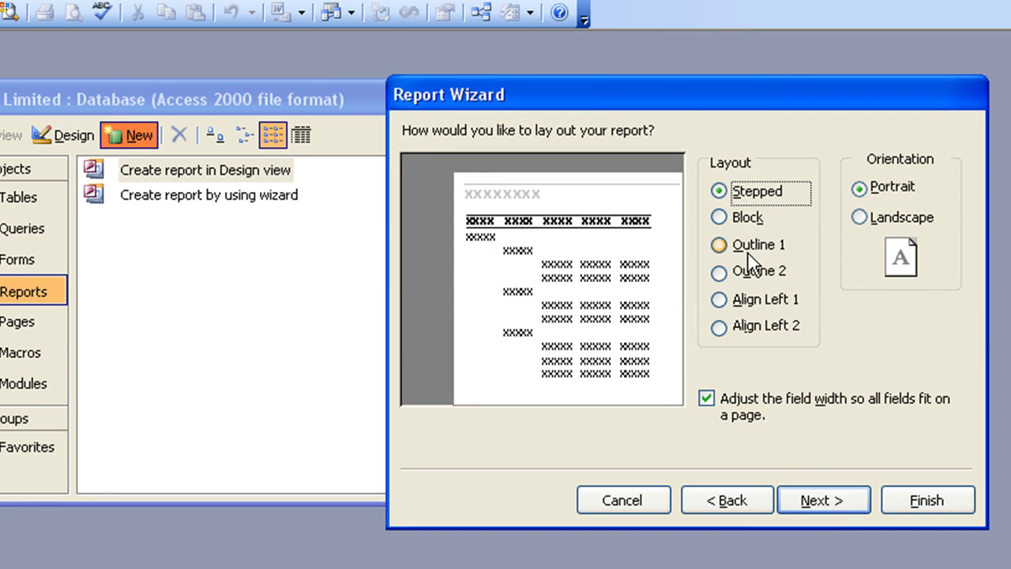
# - Keep the Stepped layout in Portrait orientation and choose the Corporate style for the report
pyautogui.click(806, 509)
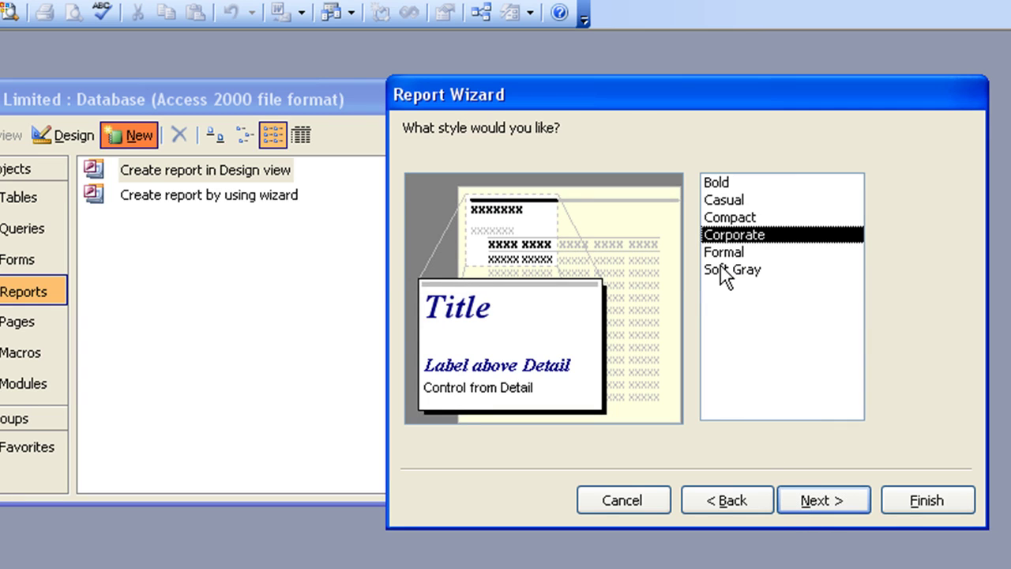
pyautogui.click(721, 269)
pyautogui.click(721, 252)
pyautogui.click(724, 234)
pyautogui.click(821, 499)
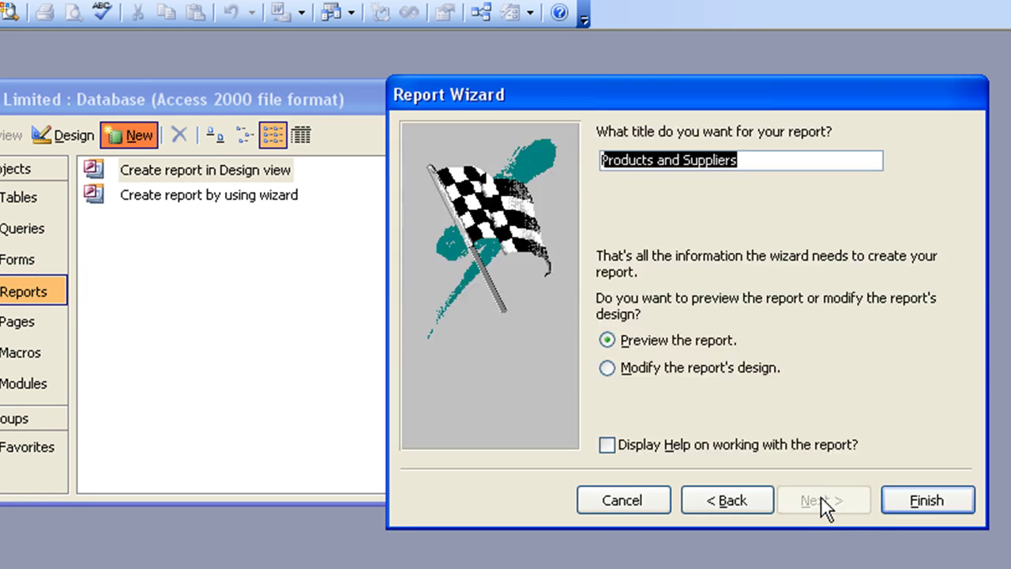
# - Title the report "Products and Suppliers Report" and finish the wizard with the report preview
pyautogui.click(770, 160)
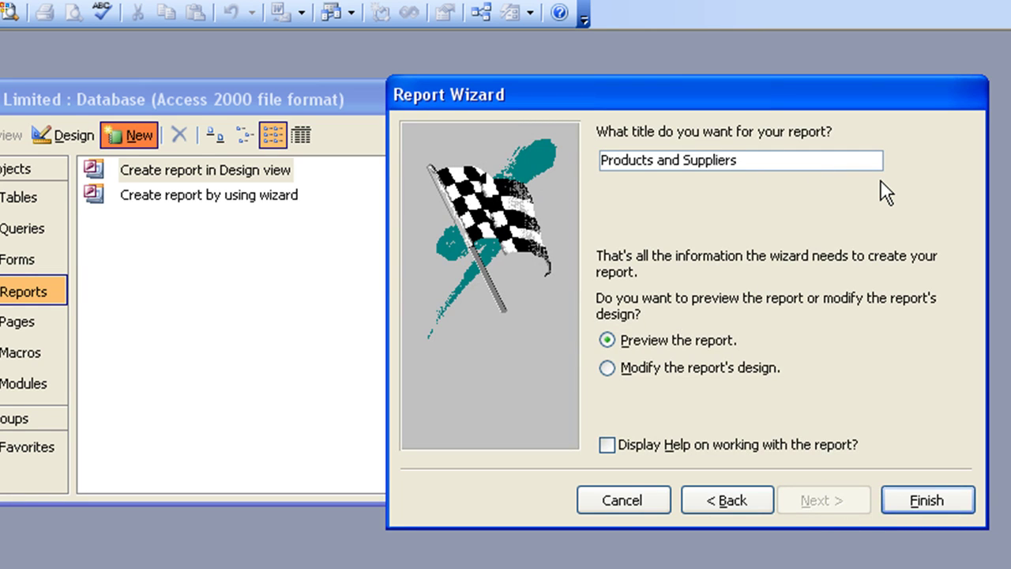
pyautogui.write('Report')
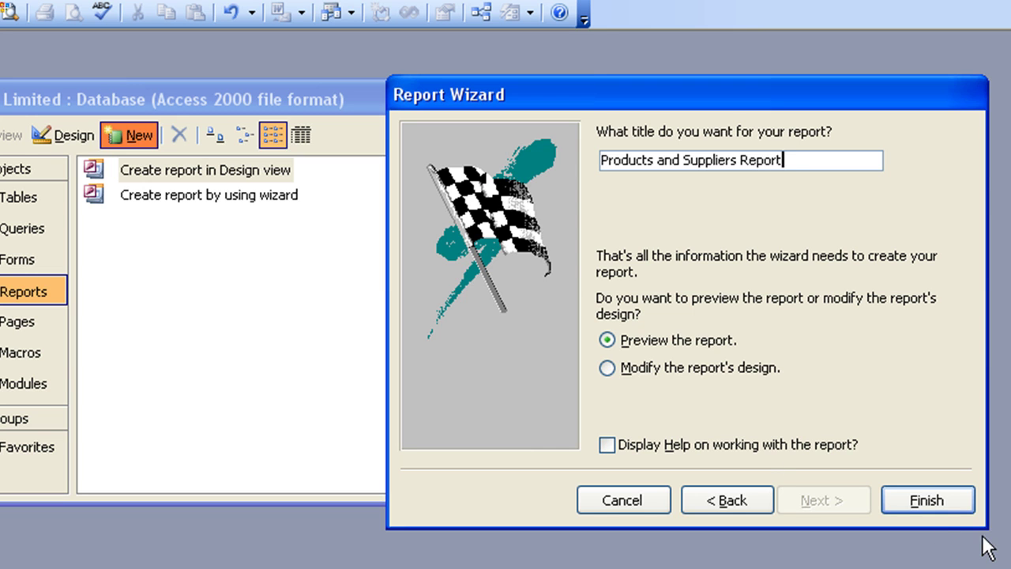
pyautogui.click(962, 511)
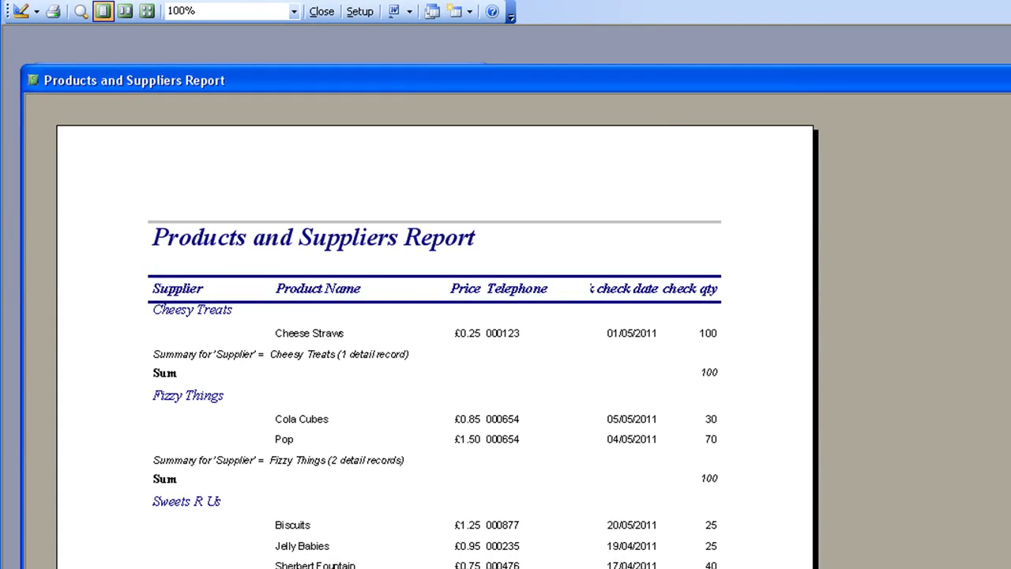
# - Examine the report preview's supplier groups, product details, stock quantity sums and grand total, and close the preview
pyautogui.scroll(-5, 437, 331)
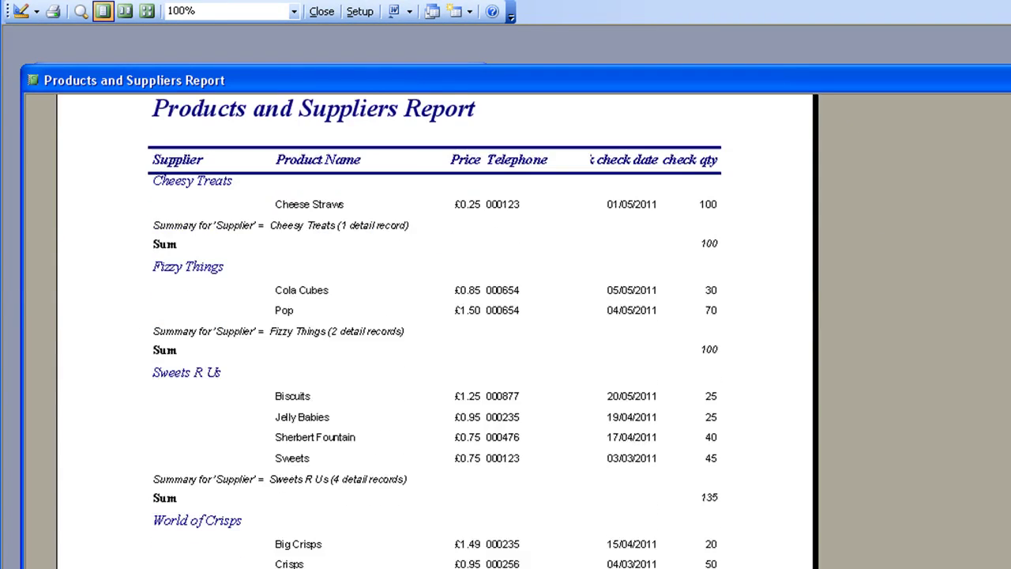
pyautogui.scroll(-3, 438, 331)
pyautogui.scroll(1, 437, 331)
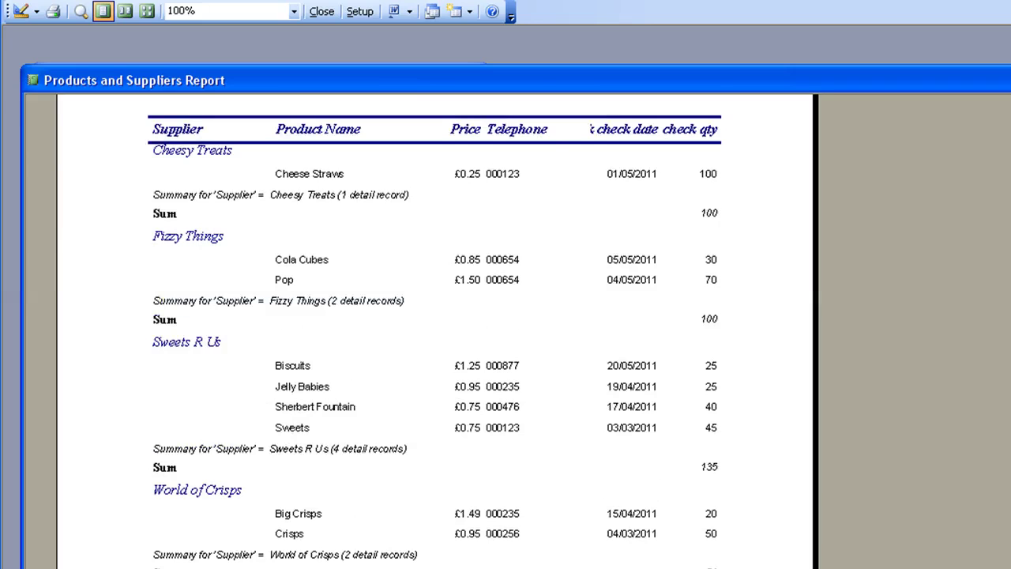
pyautogui.scroll(-7, 438, 331)
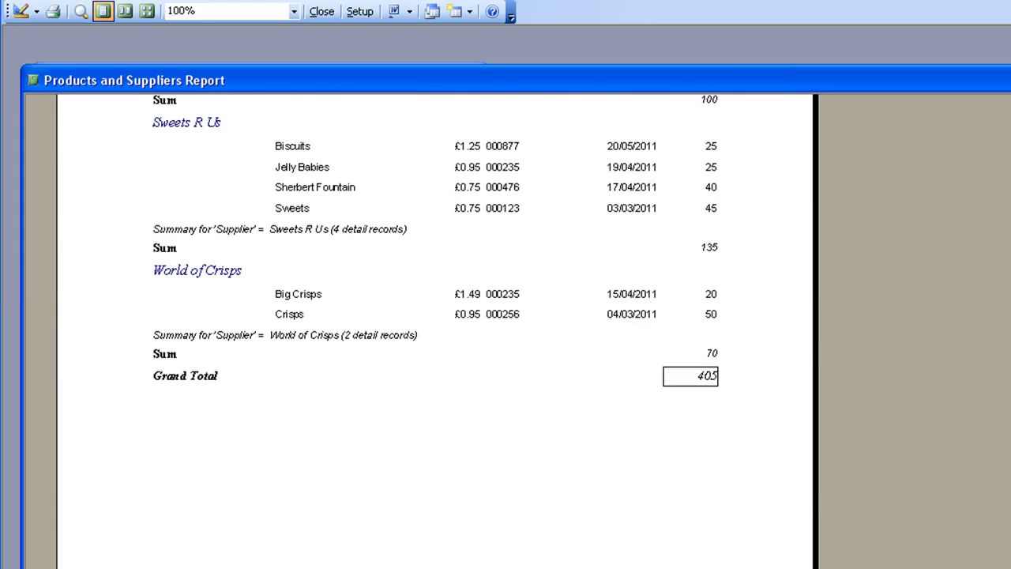
pyautogui.scroll(4, 438, 331)
pyautogui.scroll(6, 438, 331)
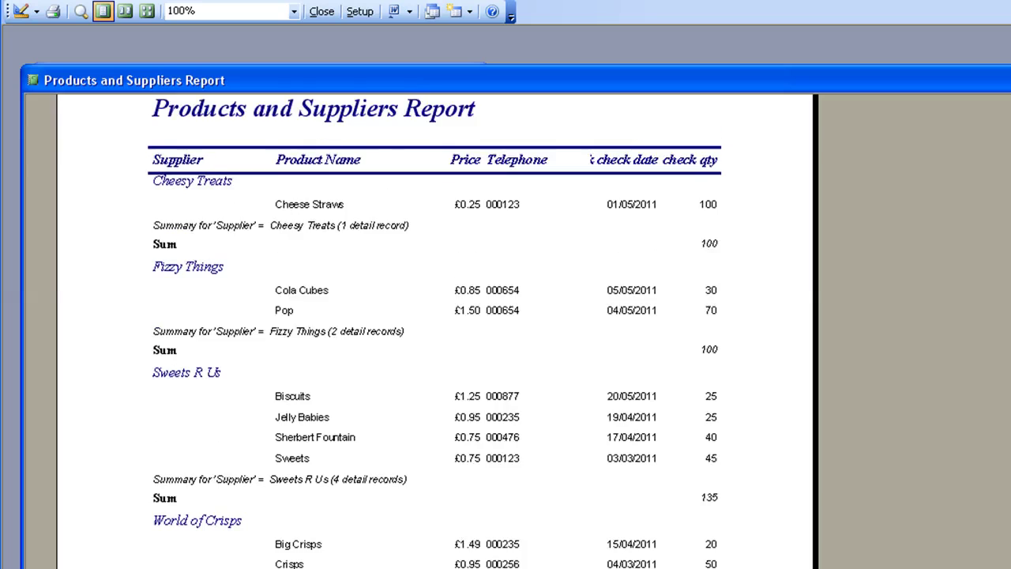
pyautogui.scroll(3, 438, 331)
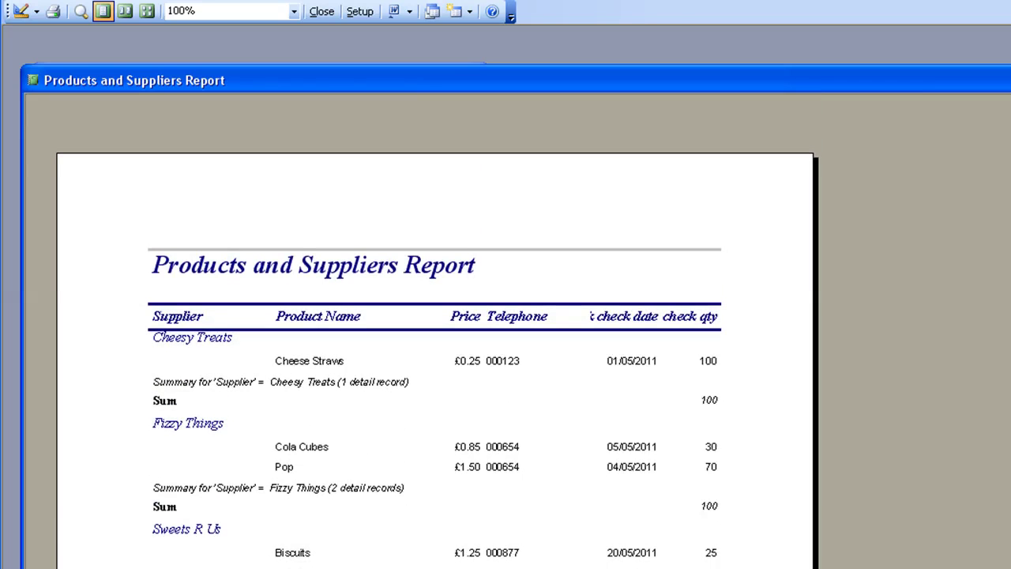
pyautogui.scroll(-5, 438, 331)
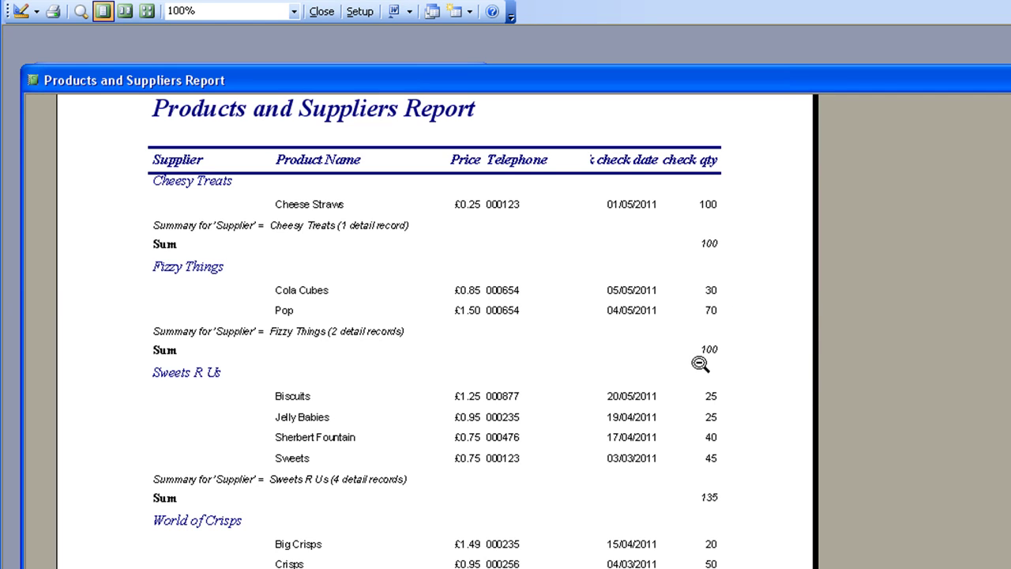
pyautogui.scroll(-6, 436, 290)
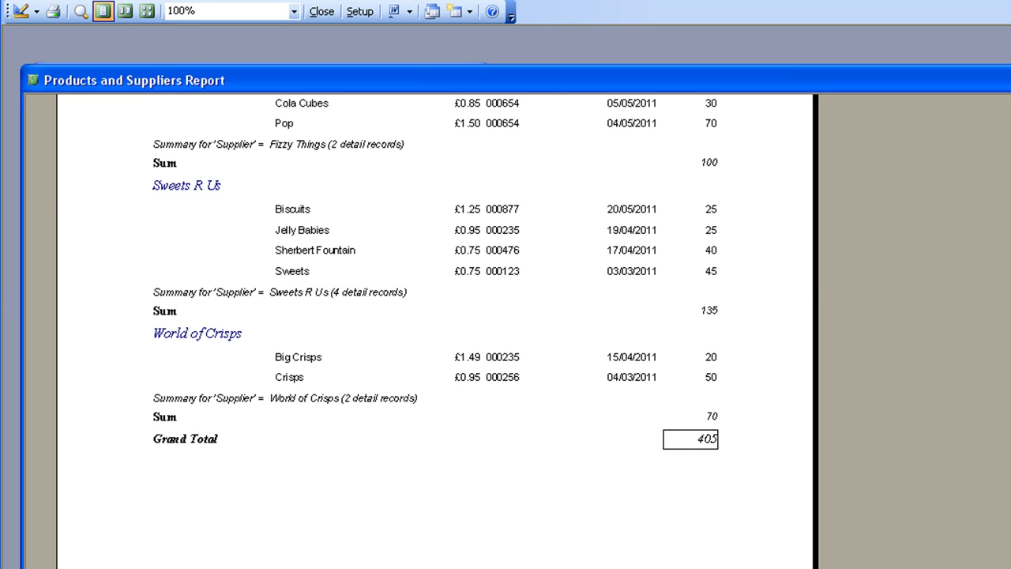
pyautogui.scroll(5, 435, 290)
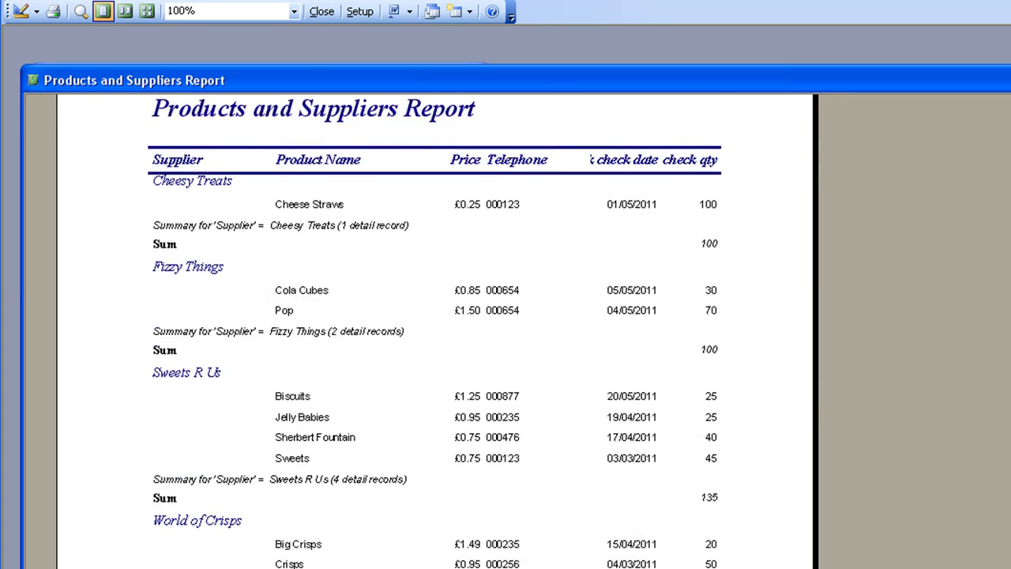
pyautogui.press('Escape')
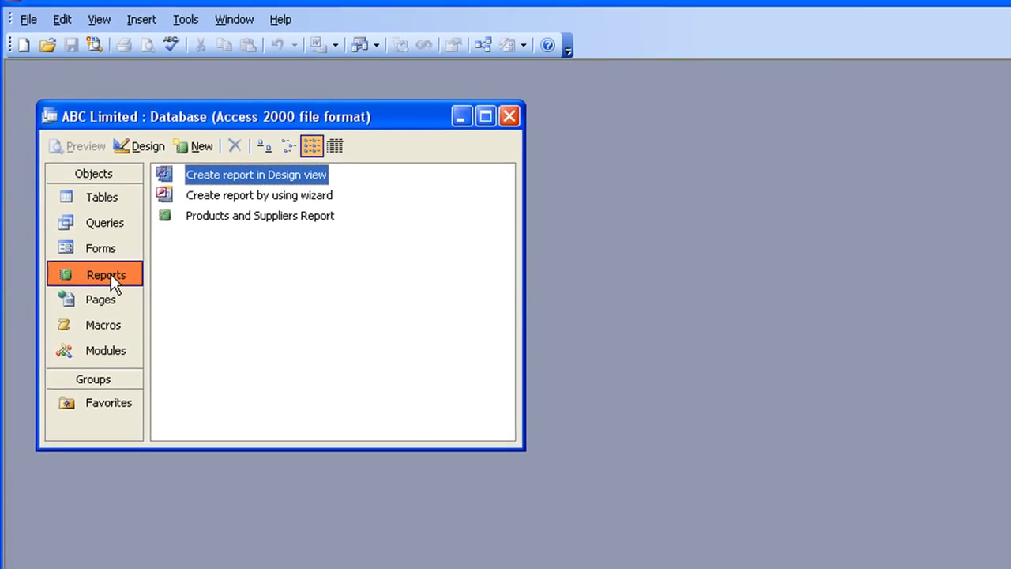
# - Check the database's lists of forms and queries, and open the Products and Suppliers table to view its records
pyautogui.click(112, 262)
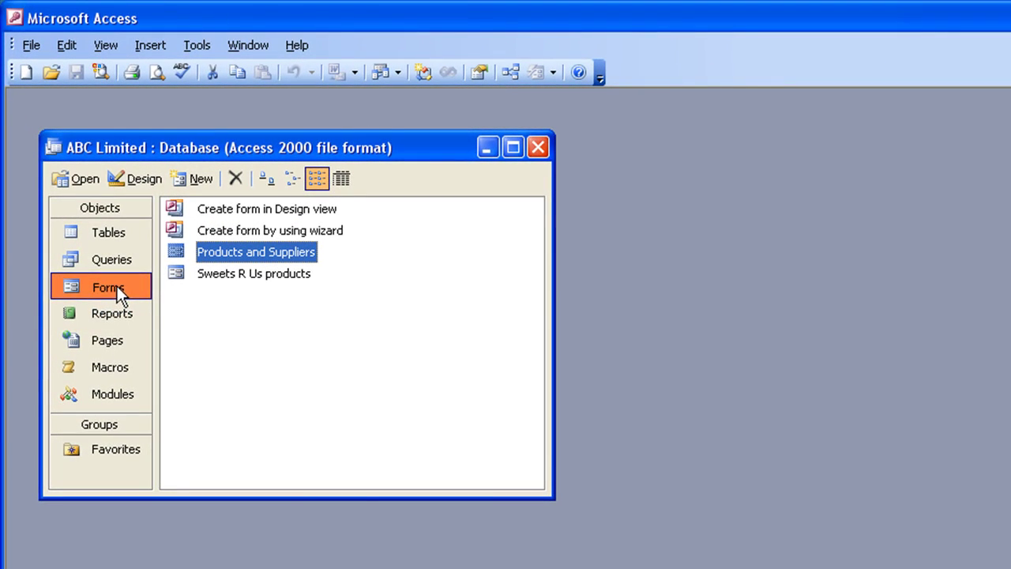
pyautogui.click(77, 257)
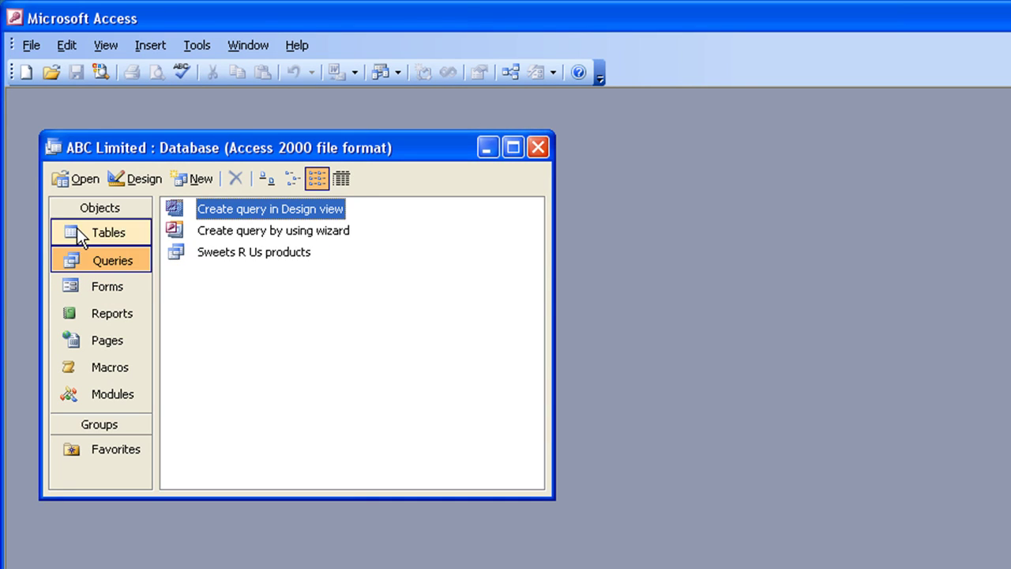
pyautogui.click(77, 229)
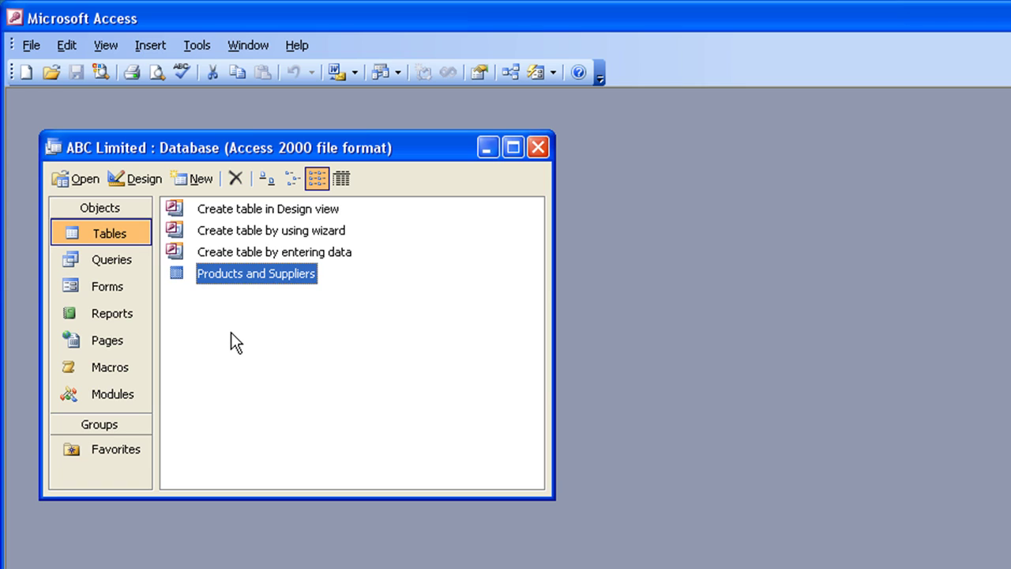
pyautogui.doubleClick(177, 277)
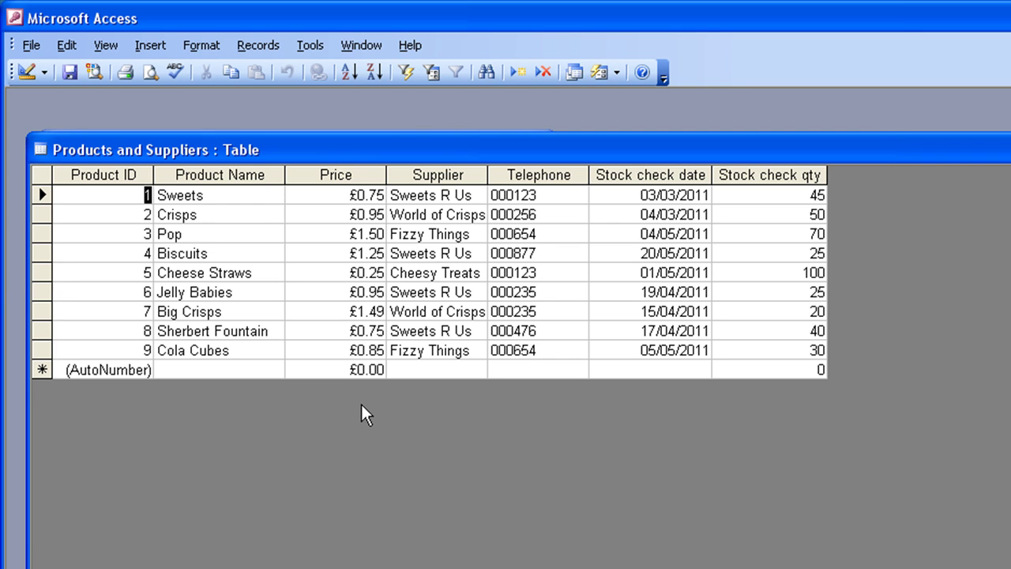